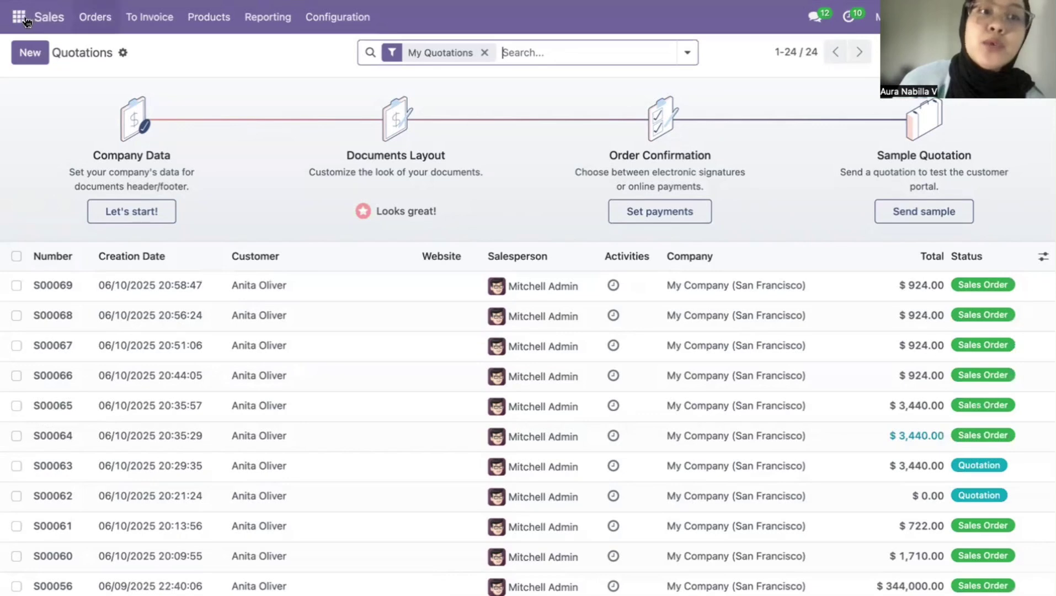
# Step: Open the customers list and start a new customer record
pyautogui.click(90, 27)
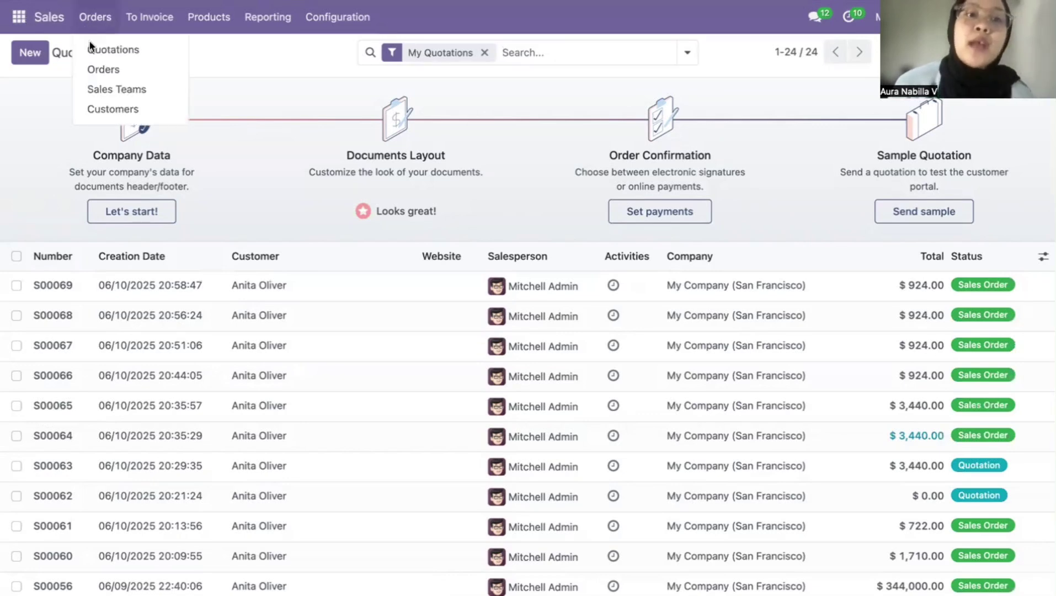
pyautogui.click(119, 110)
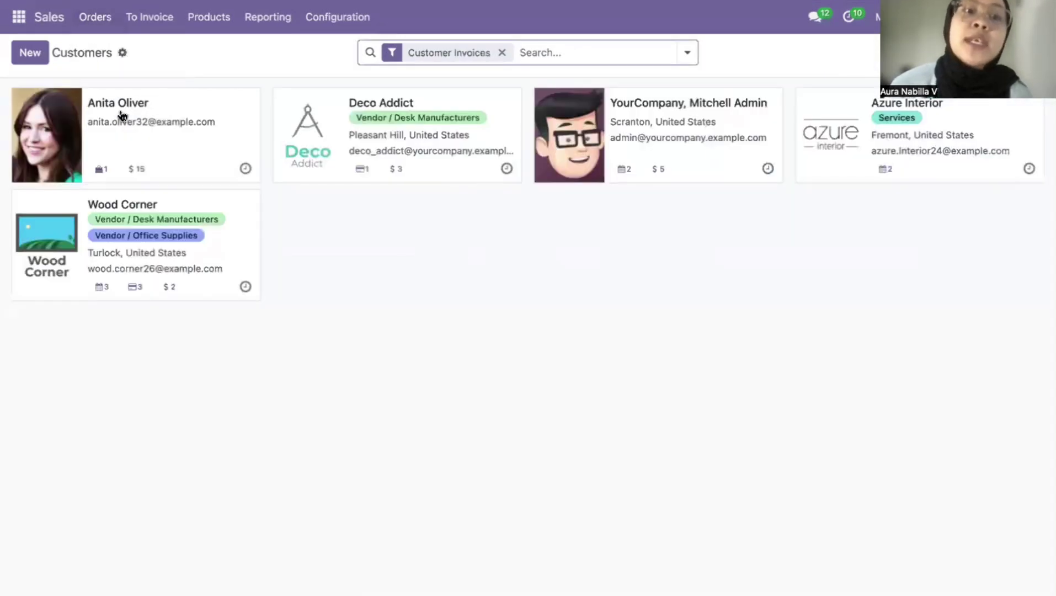
pyautogui.click(33, 53)
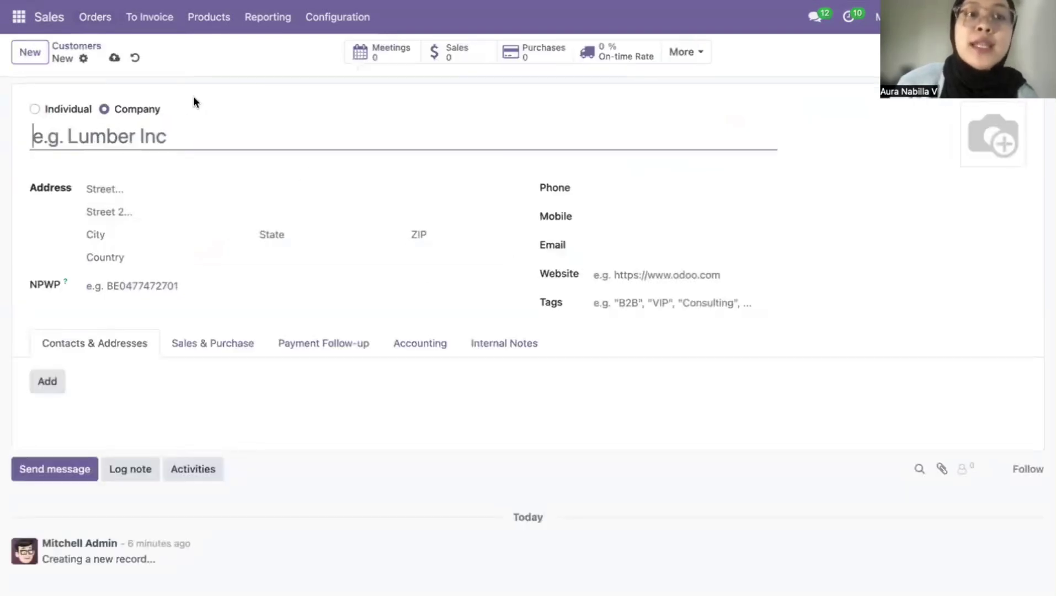
# Step: Compare the Individual and Company forms, keep Company as the type, and save the customer under the name hh
pyautogui.click(71, 109)
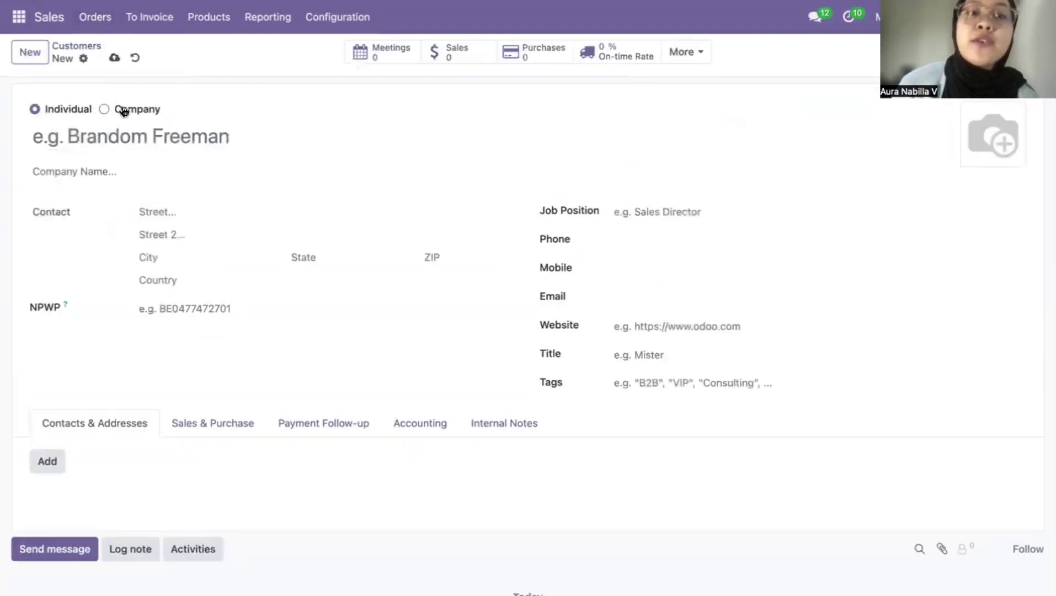
pyautogui.click(123, 110)
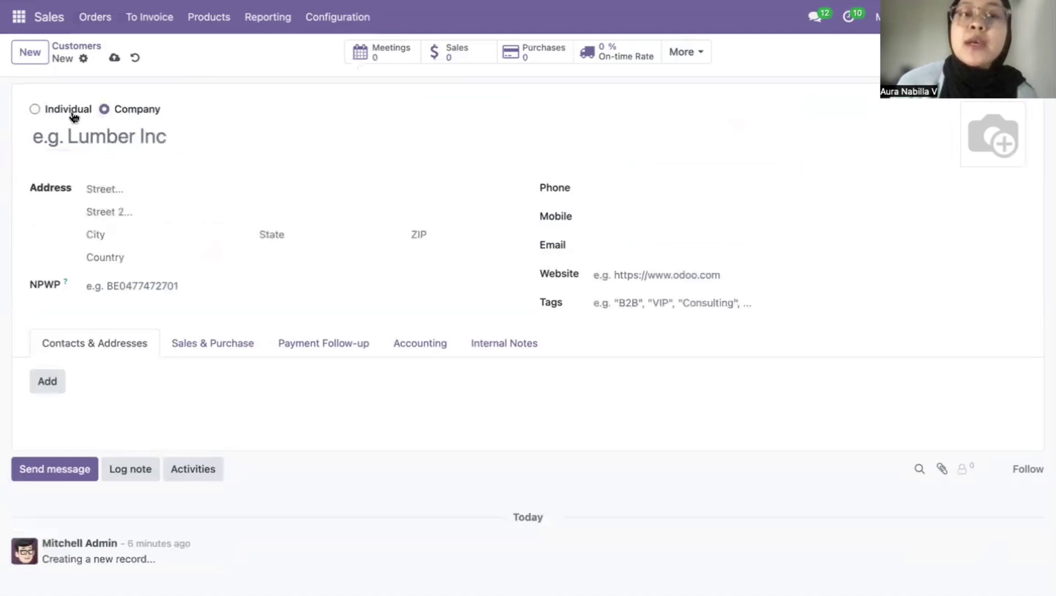
pyautogui.click(117, 138)
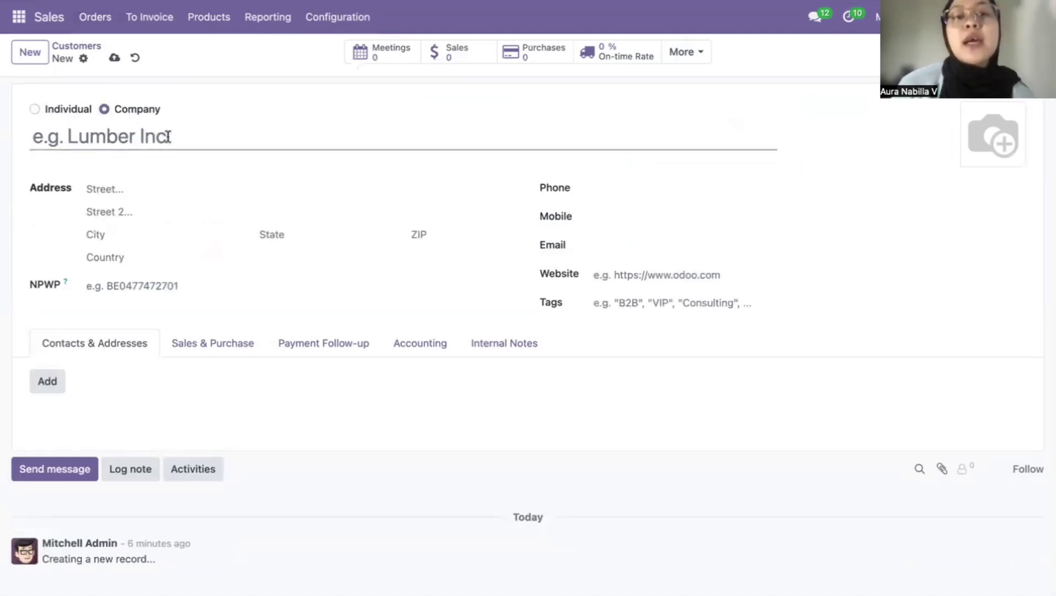
pyautogui.click(78, 112)
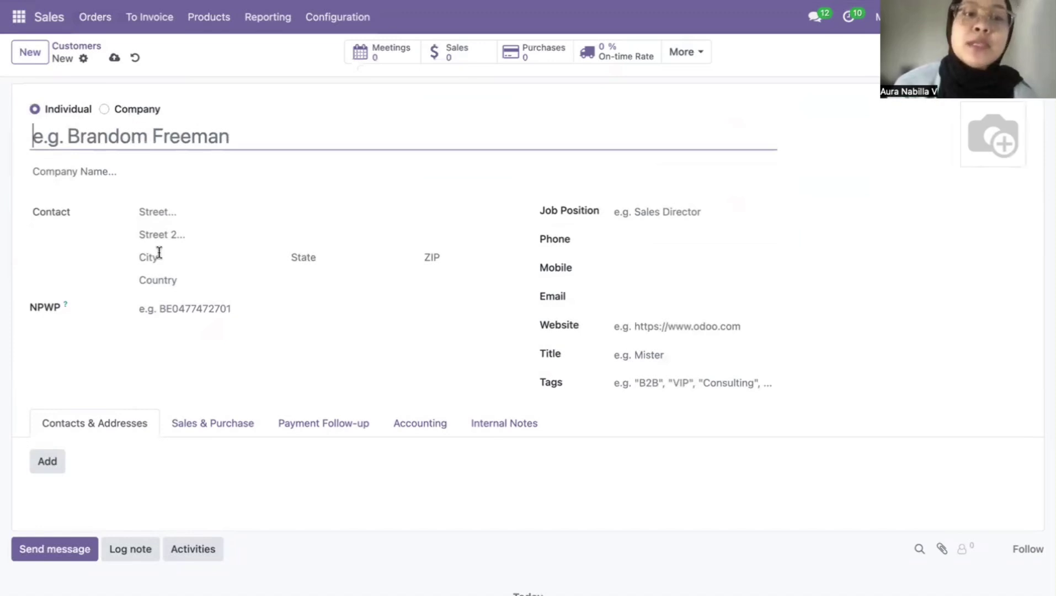
pyautogui.click(103, 109)
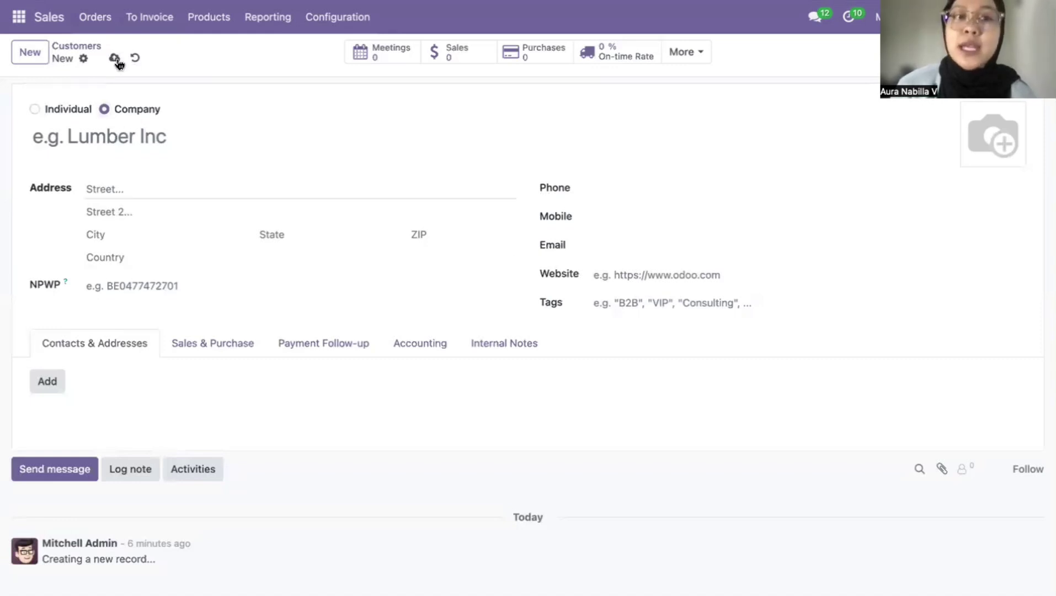
pyautogui.write('hh')
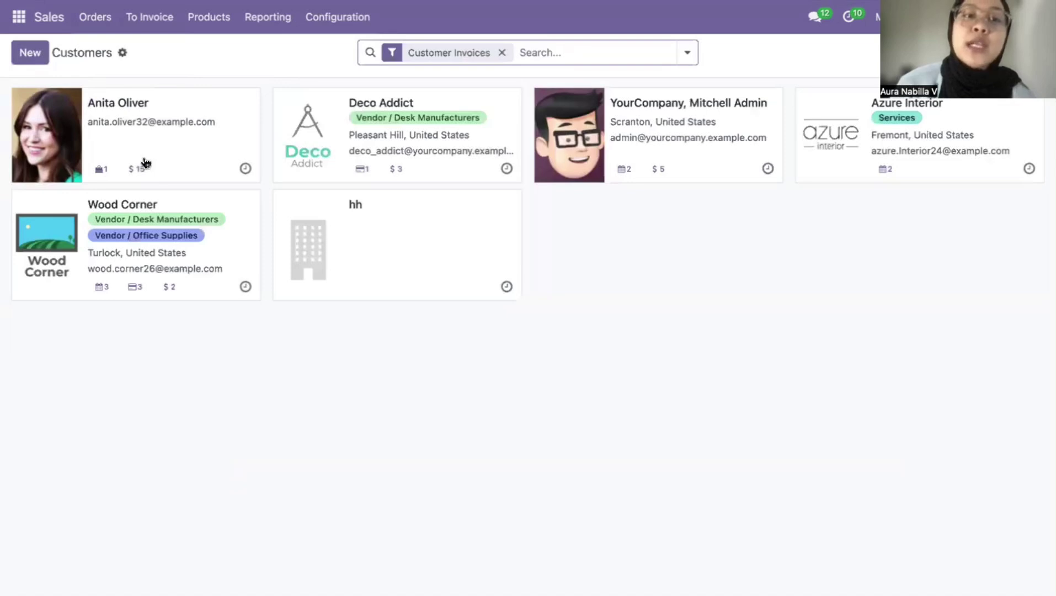
# Step: Review the existing individual customer's record with its contact details, and return to the quotations list
pyautogui.click(151, 141)
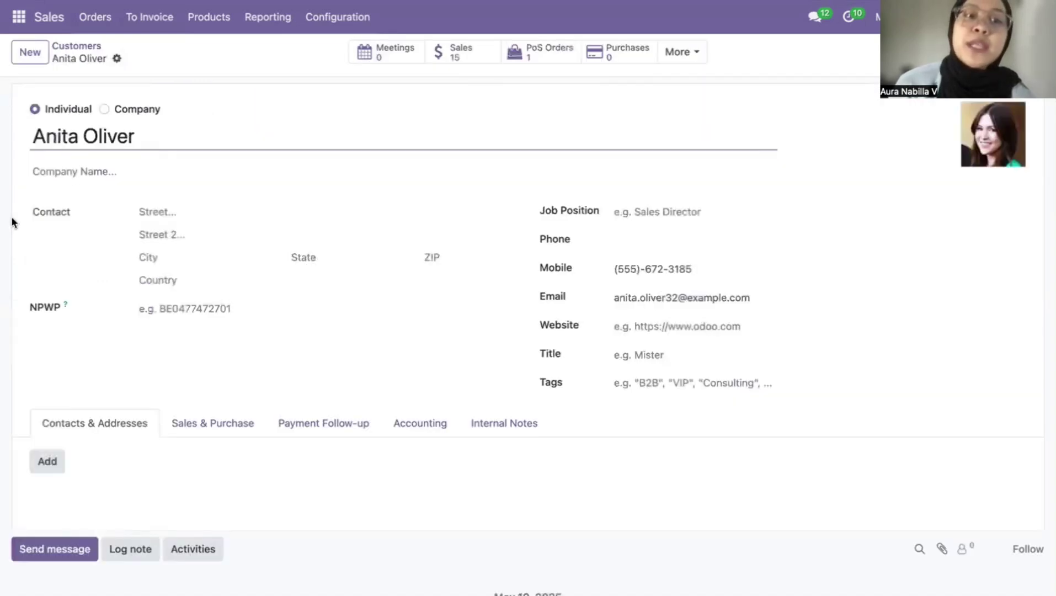
pyautogui.click(89, 108)
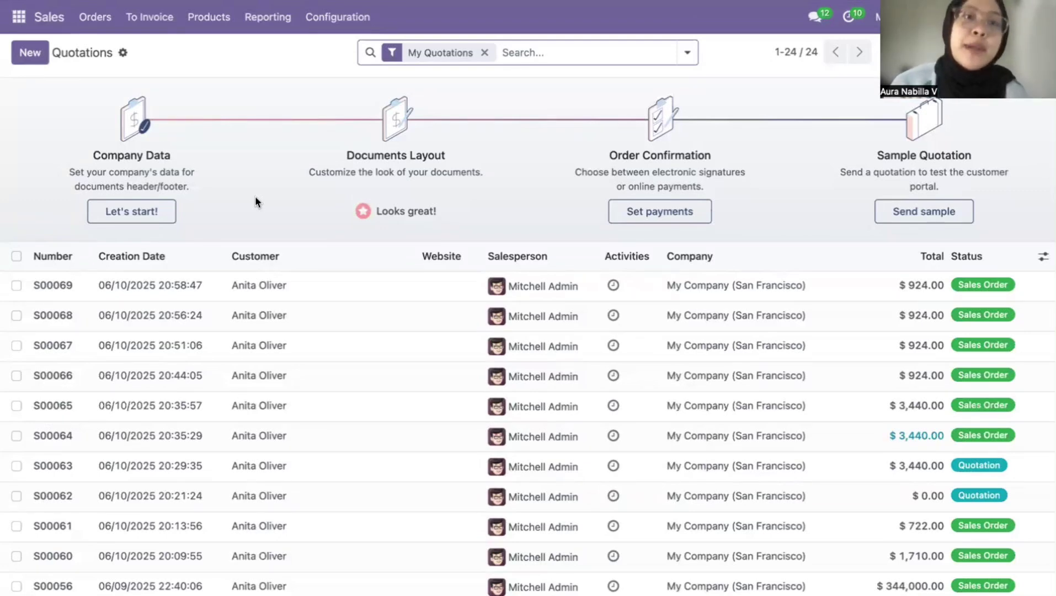
# Step: Create a new product variant with the product name Puma Speedcat
pyautogui.click(216, 26)
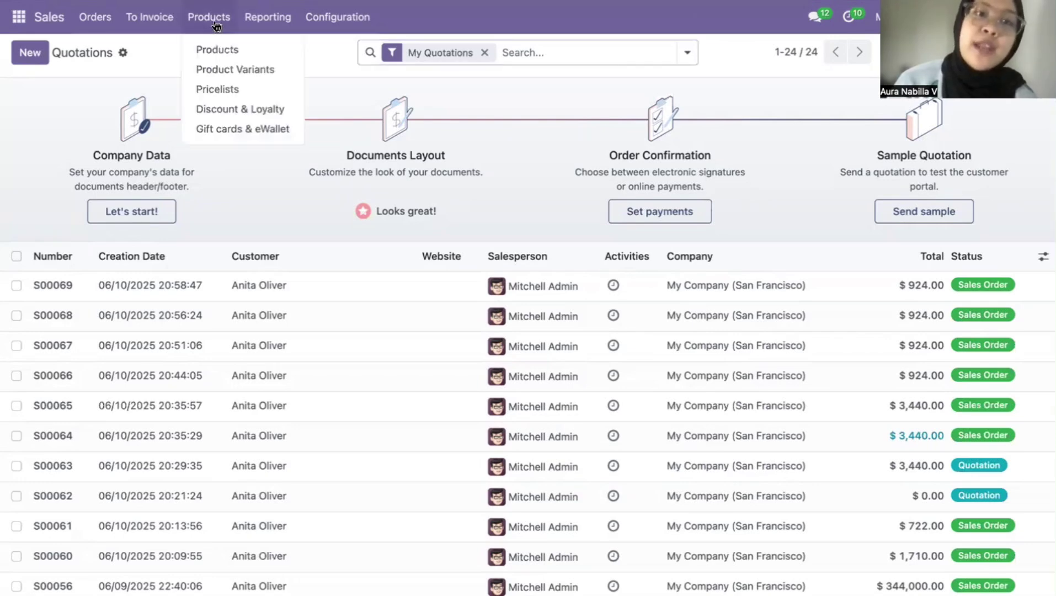
pyautogui.click(237, 70)
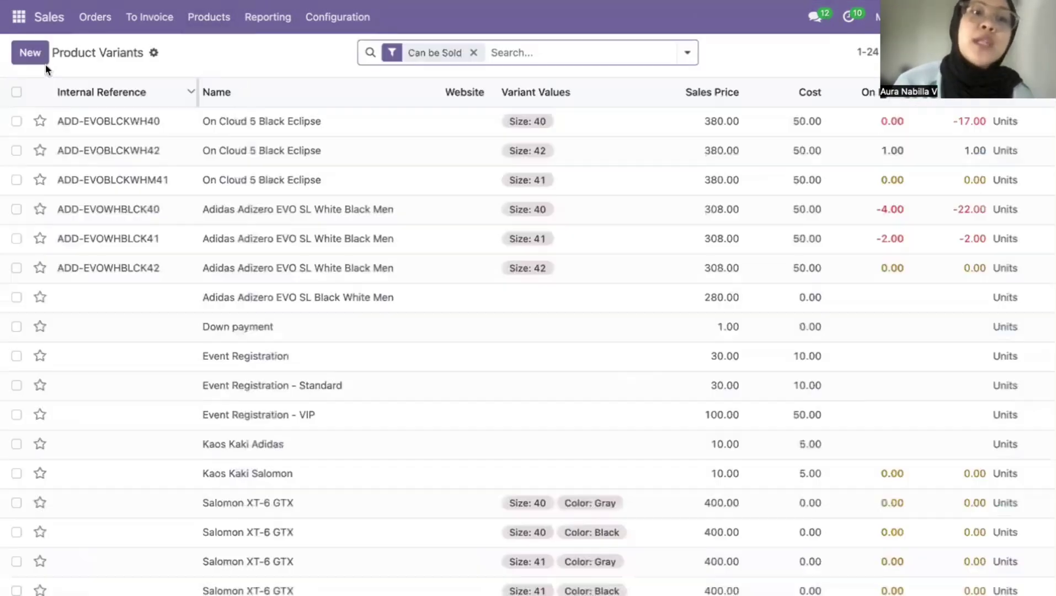
pyautogui.click(42, 62)
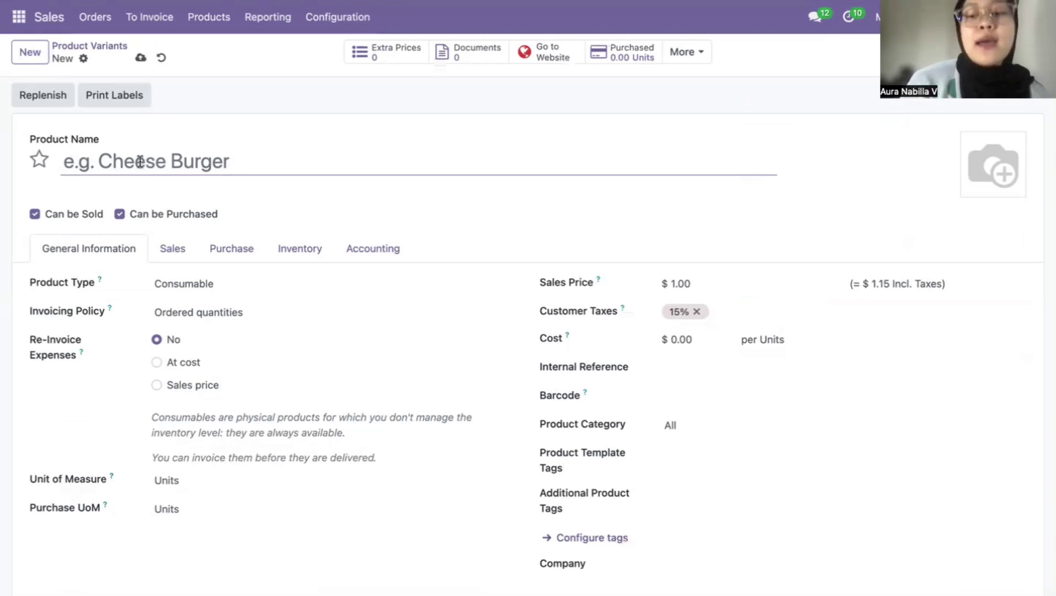
pyautogui.write('P')
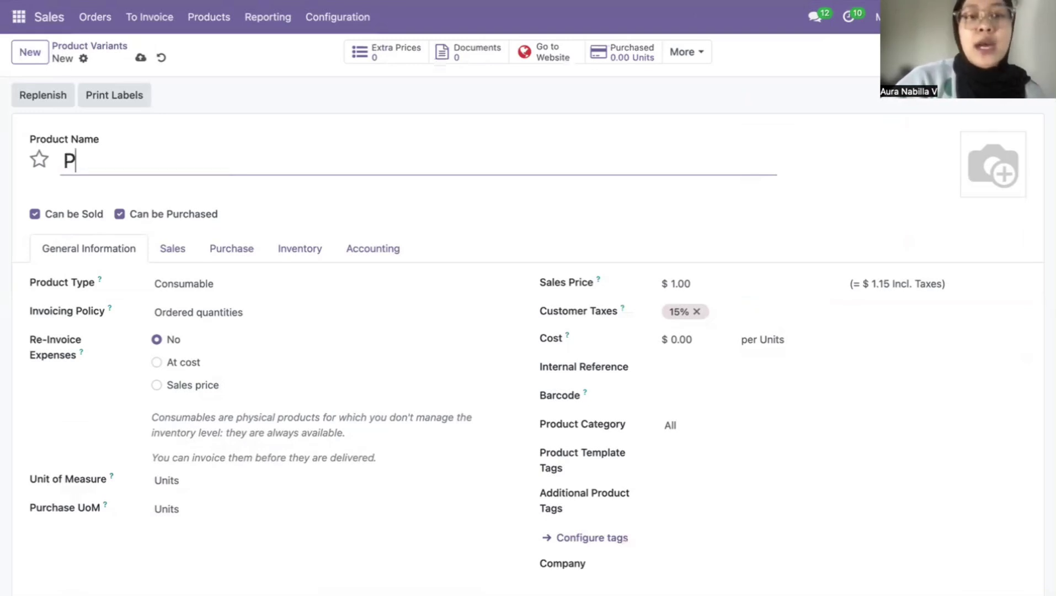
pyautogui.write('uma SPee')
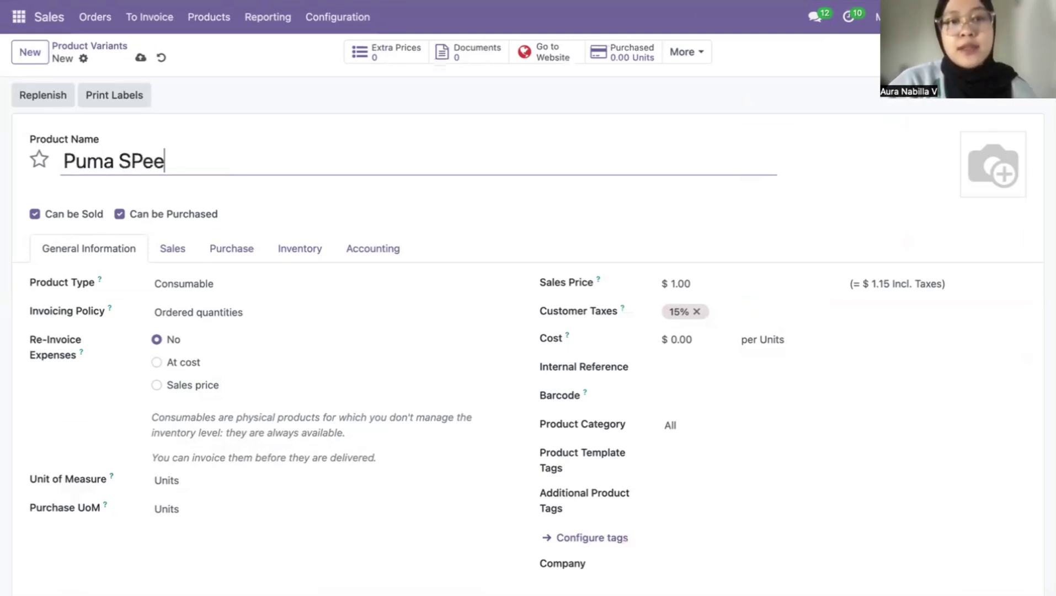
pyautogui.press('BackSpace')
pyautogui.press('BackSpace')
pyautogui.press('BackSpace')
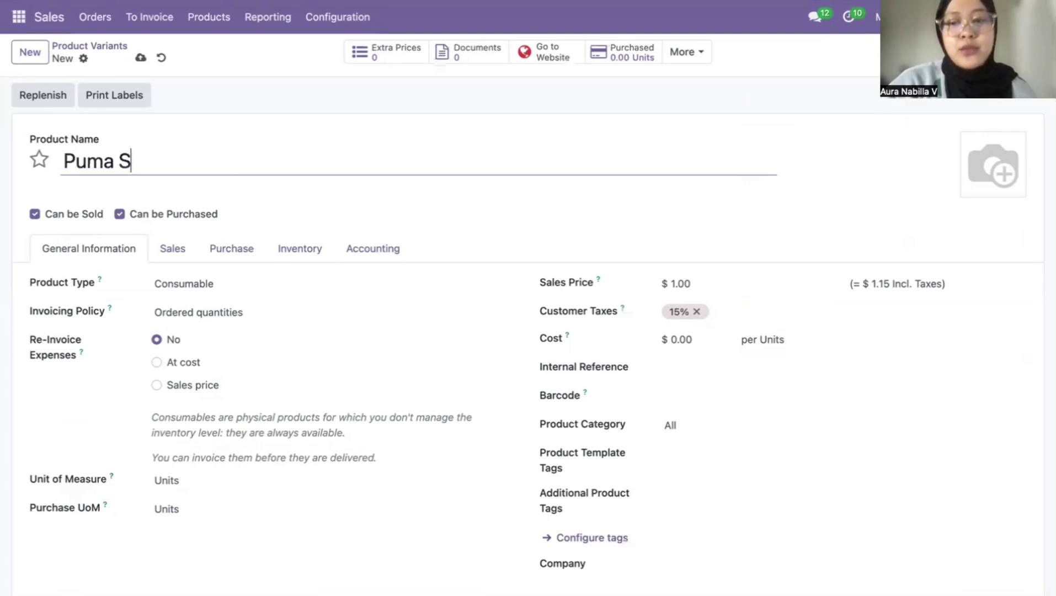
pyautogui.write('peedca')
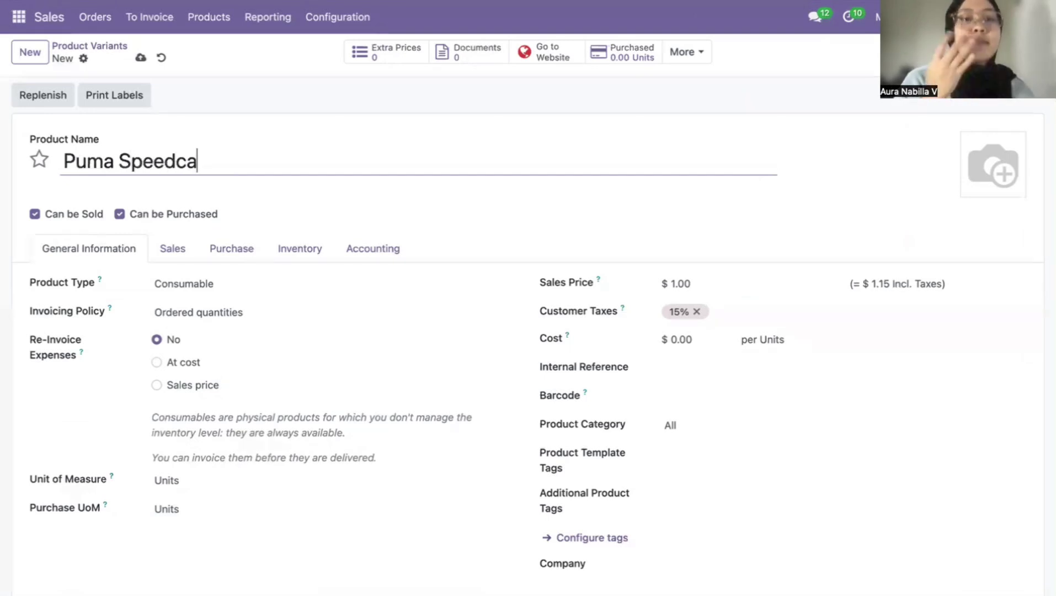
pyautogui.write('t')
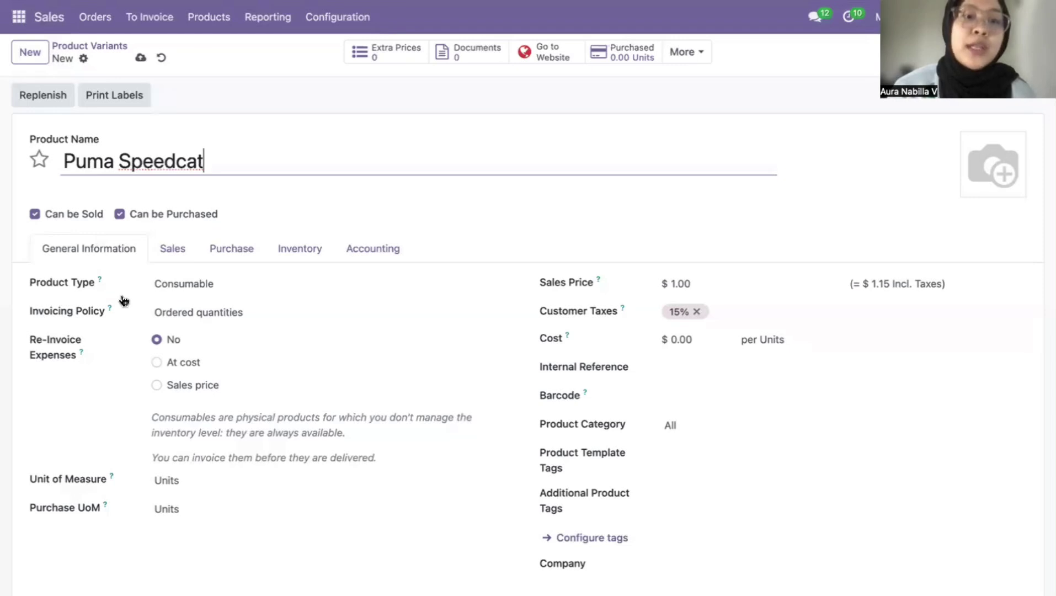
# Step: Set the product type to Storable Product and keep Ordered quantities as the invoicing policy
pyautogui.click(165, 283)
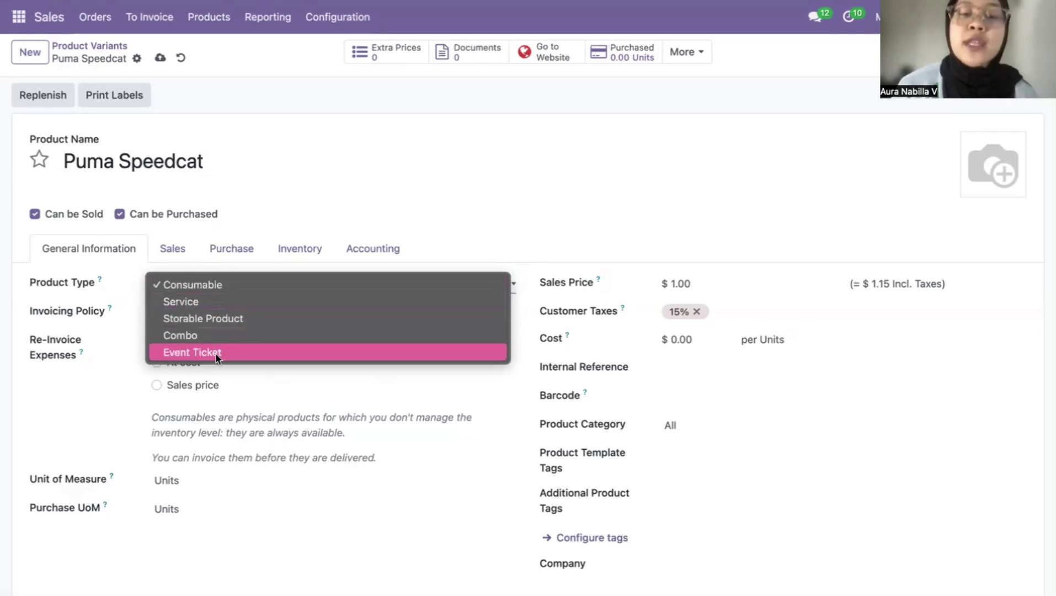
pyautogui.click(408, 189)
pyautogui.click(263, 282)
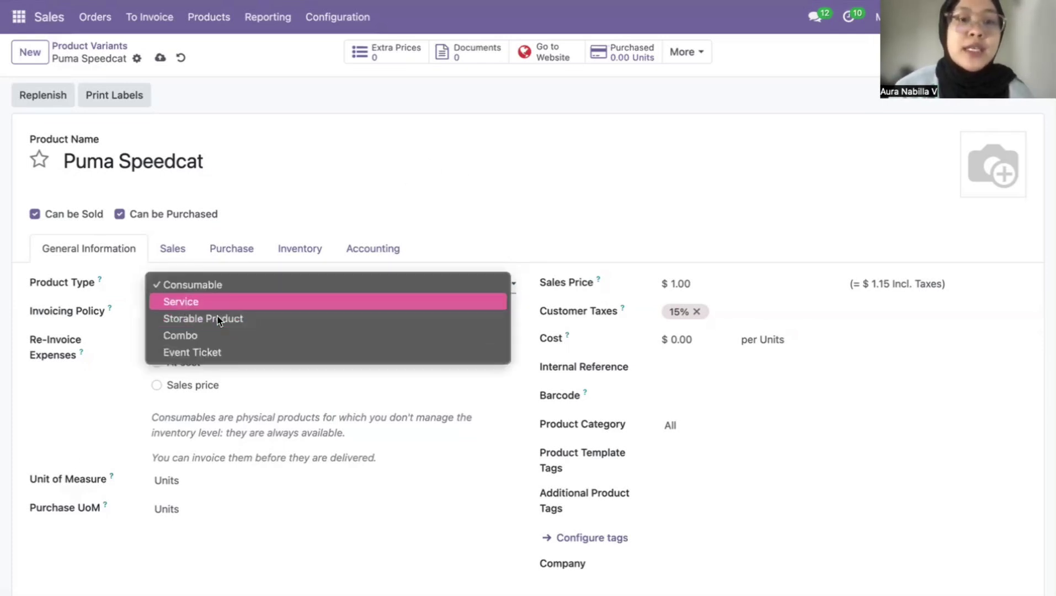
pyautogui.click(215, 318)
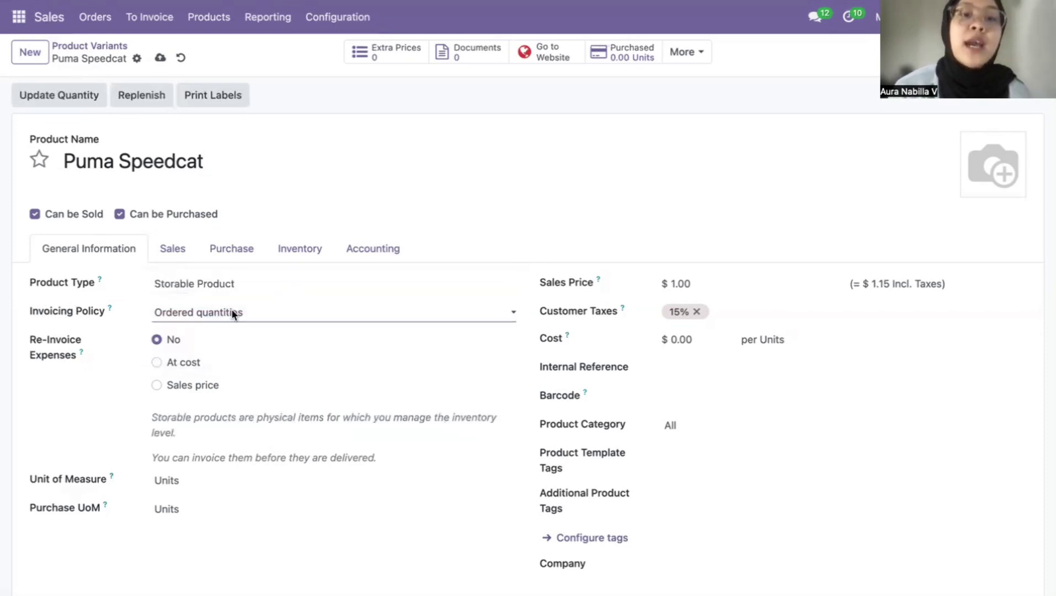
pyautogui.click(231, 312)
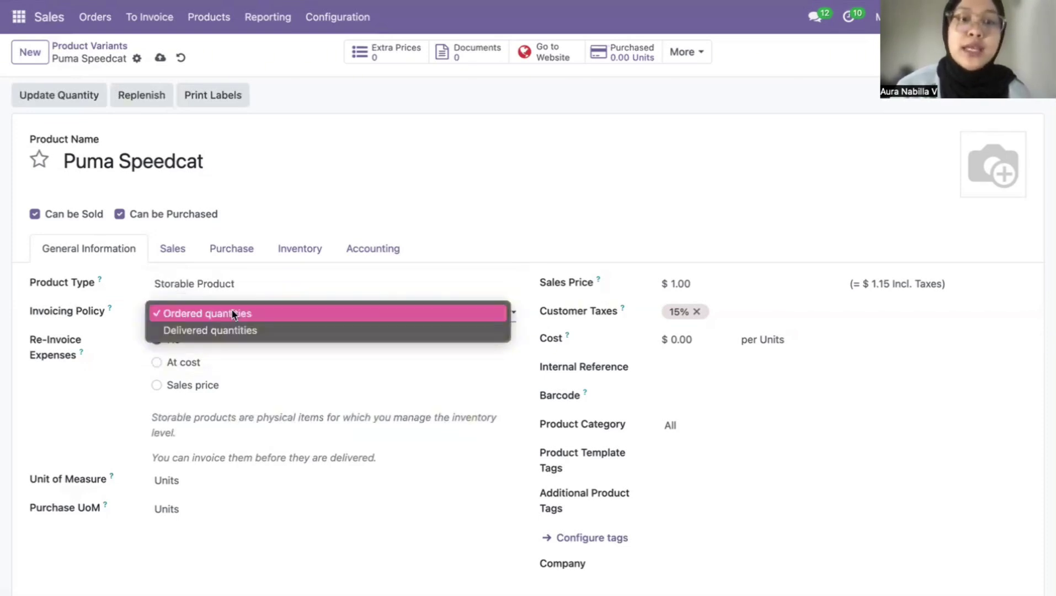
pyautogui.click(232, 313)
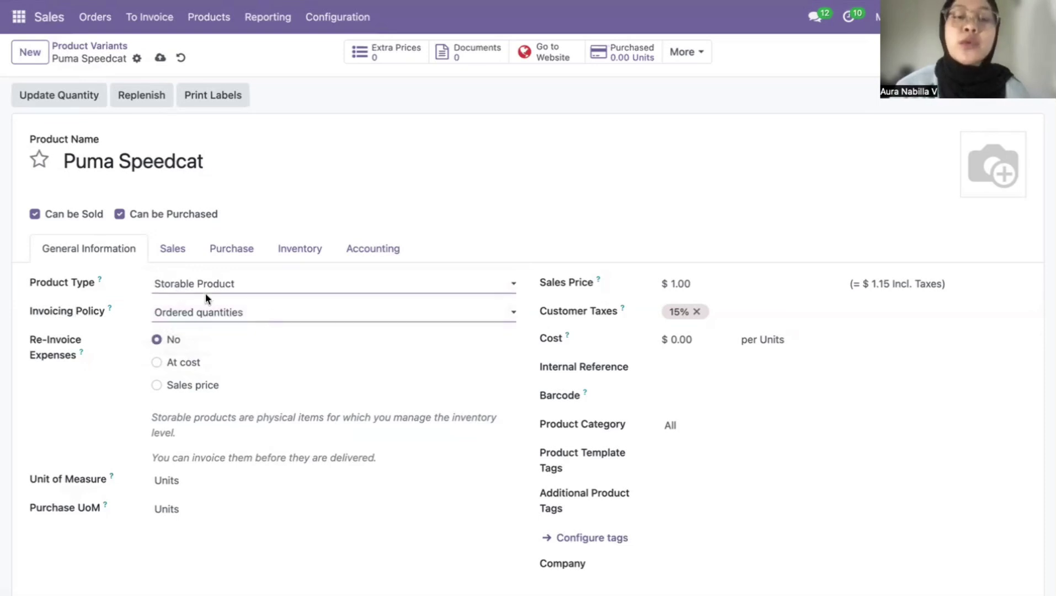
# Step: Replace the product's customer tax with the 11% tax
pyautogui.click(698, 311)
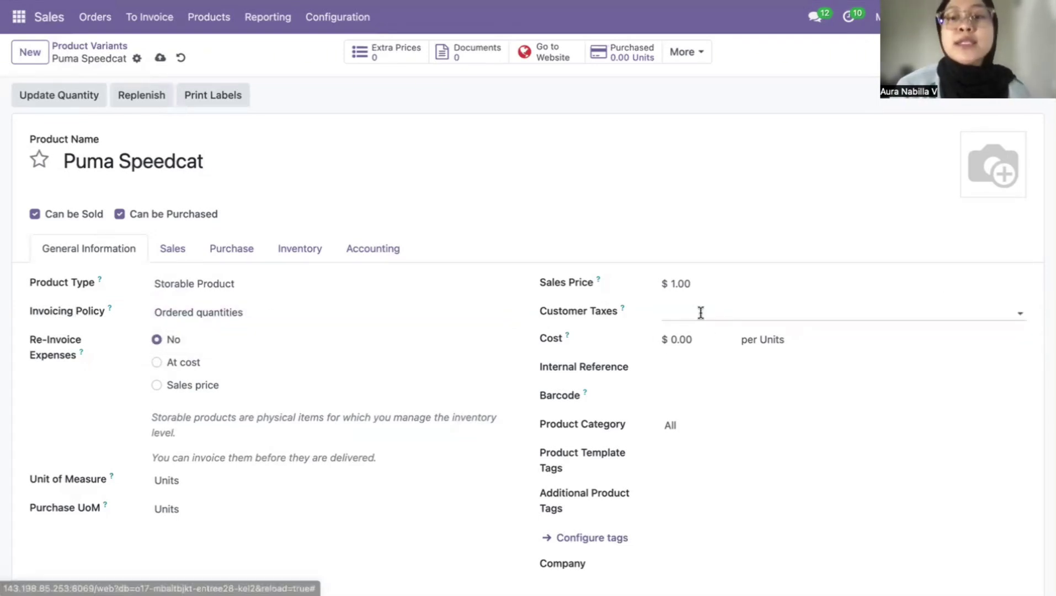
pyautogui.click(700, 312)
pyautogui.write('11')
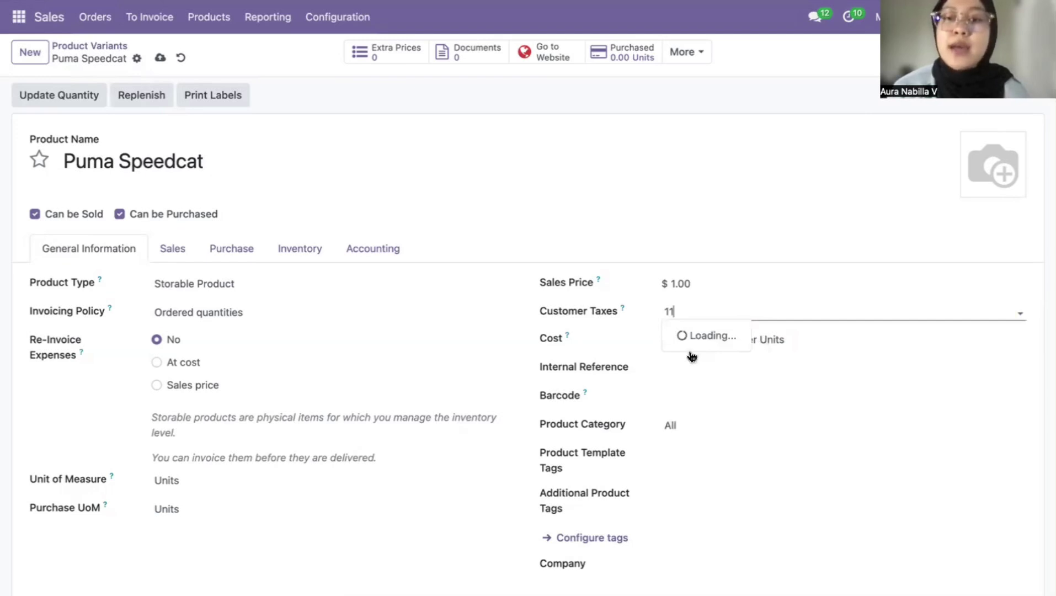
pyautogui.click(690, 354)
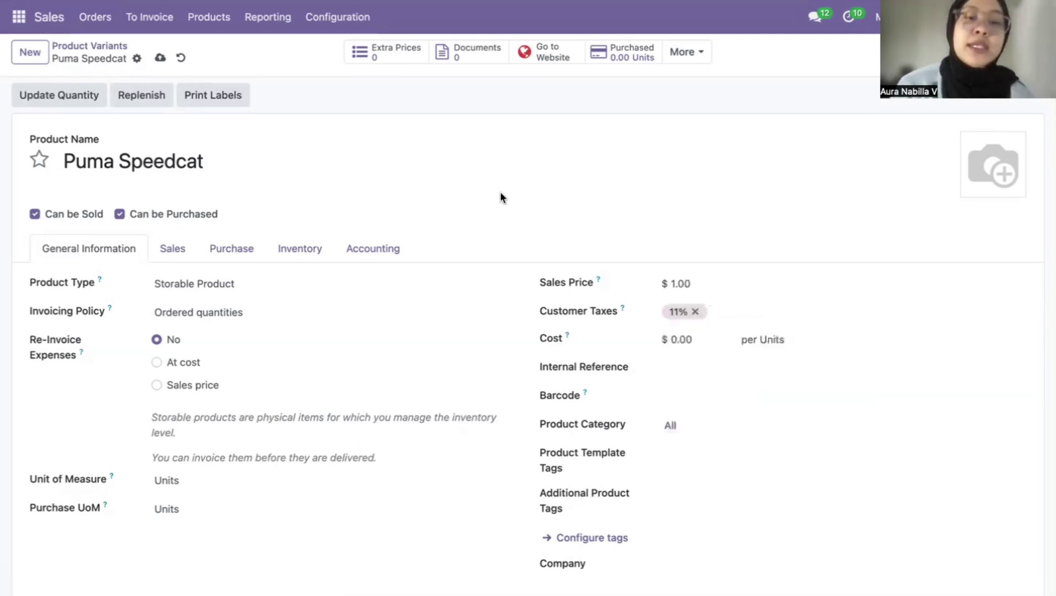
# Step: Review the product's sales, purchase and inventory settings, including POS availability, vendor lines and routes
pyautogui.click(173, 249)
pyautogui.scroll(-2, 237, 353)
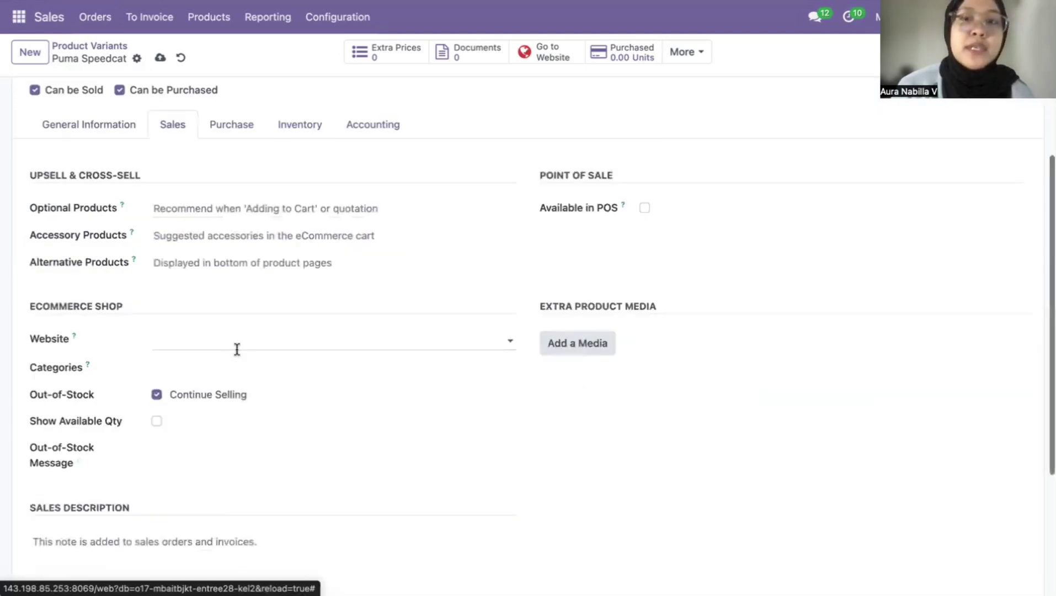
pyautogui.scroll(2, 236, 349)
pyautogui.scroll(1, 665, 346)
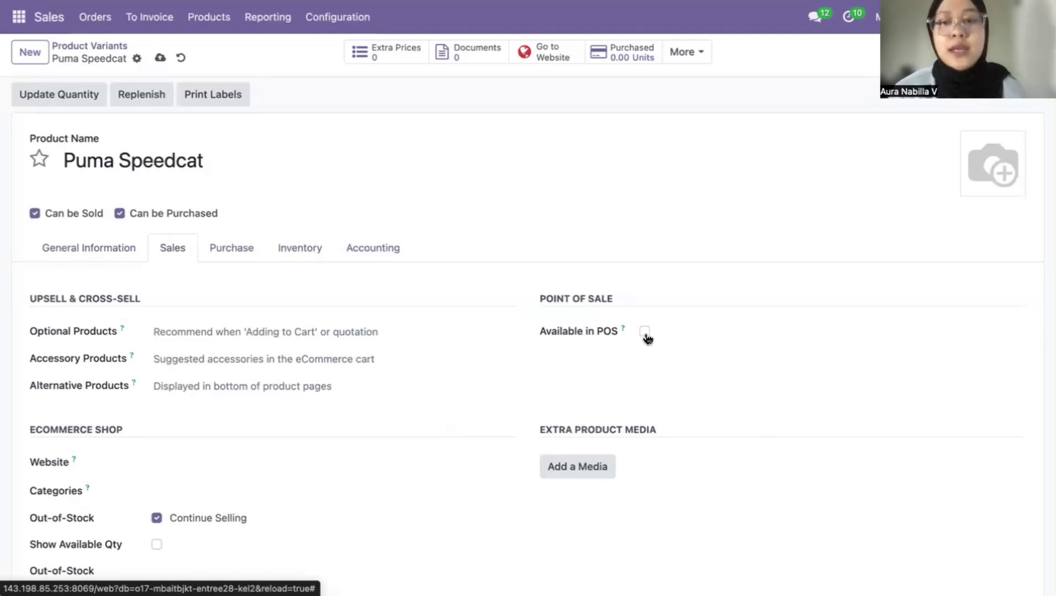
pyautogui.click(235, 260)
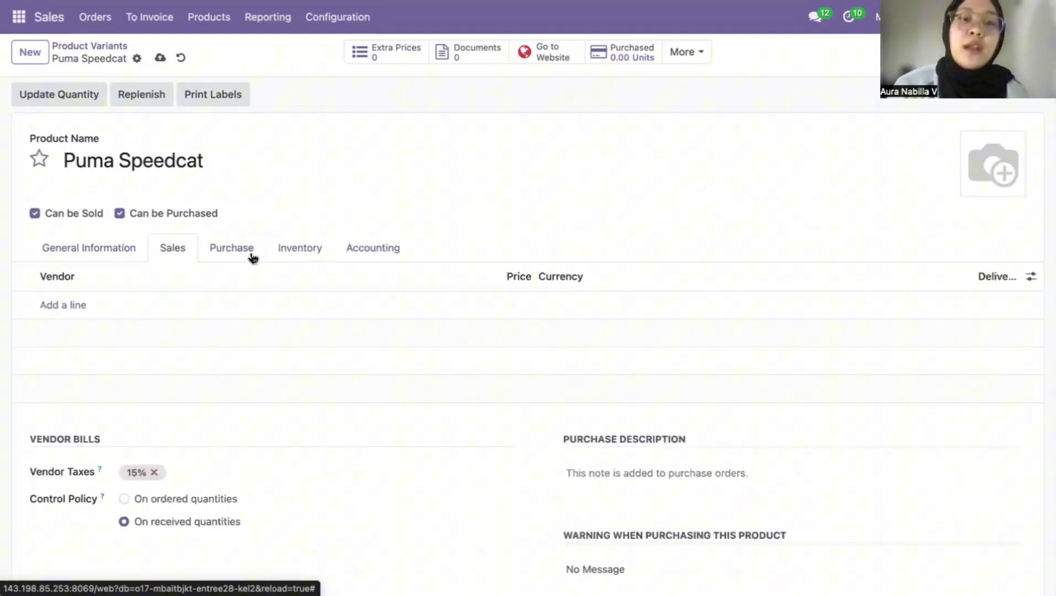
pyautogui.click(298, 260)
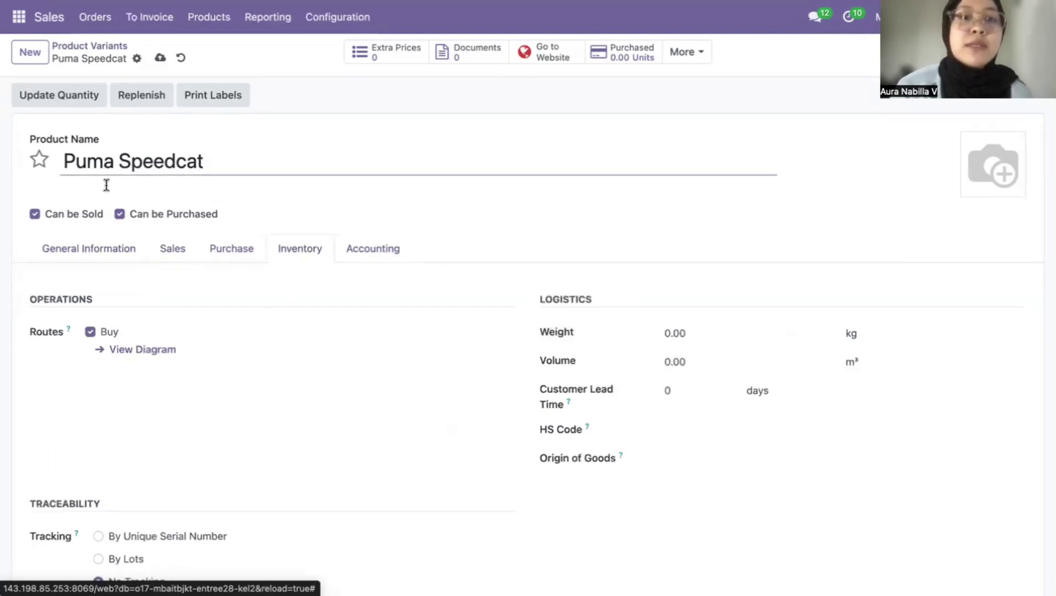
# Step: Update the product's quantity on hand to 20 units and apply it
pyautogui.click(69, 97)
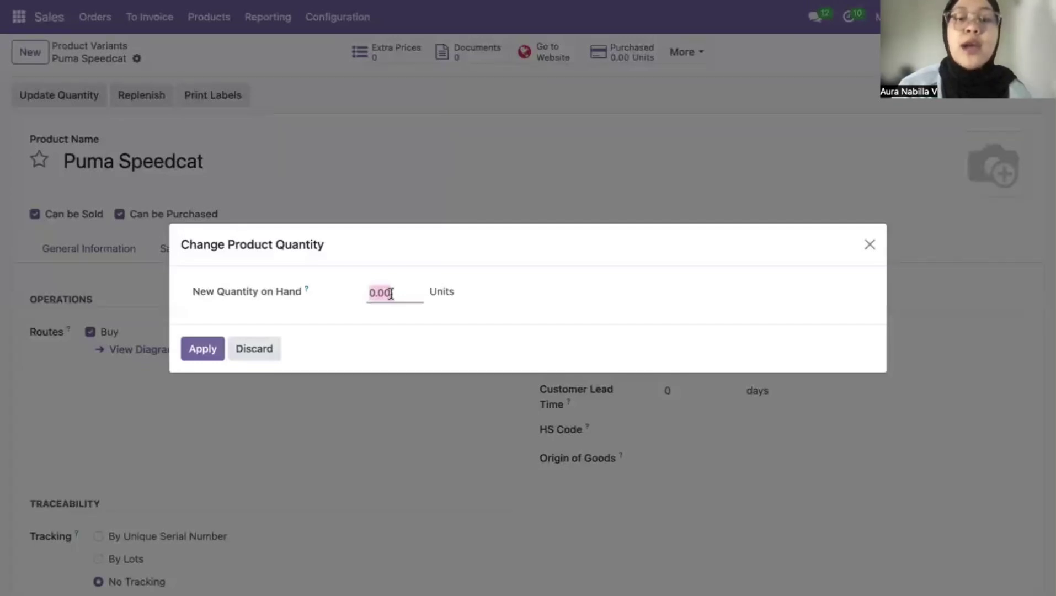
pyautogui.write('20')
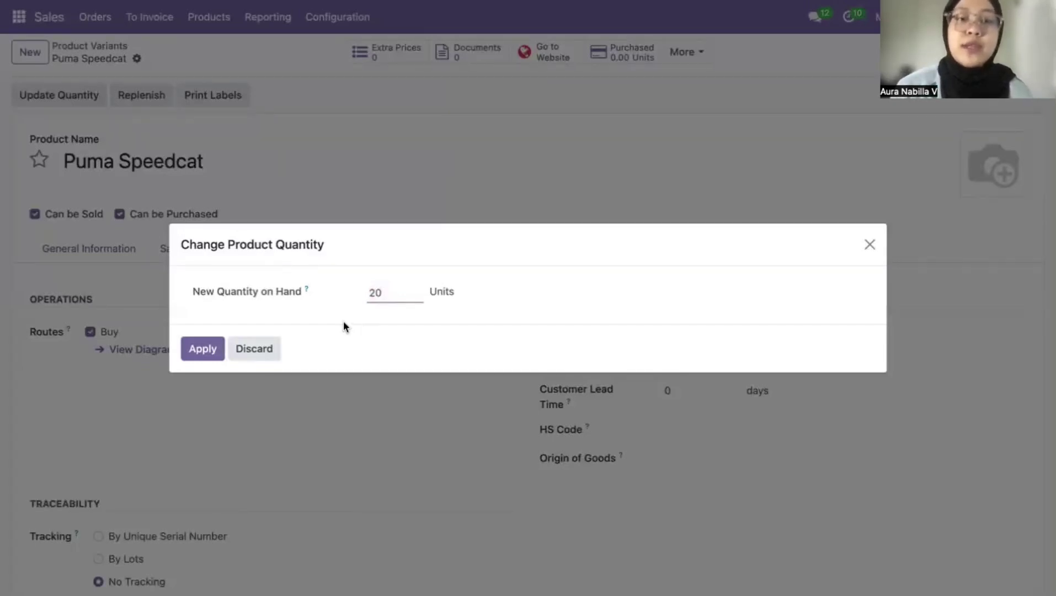
pyautogui.click(211, 349)
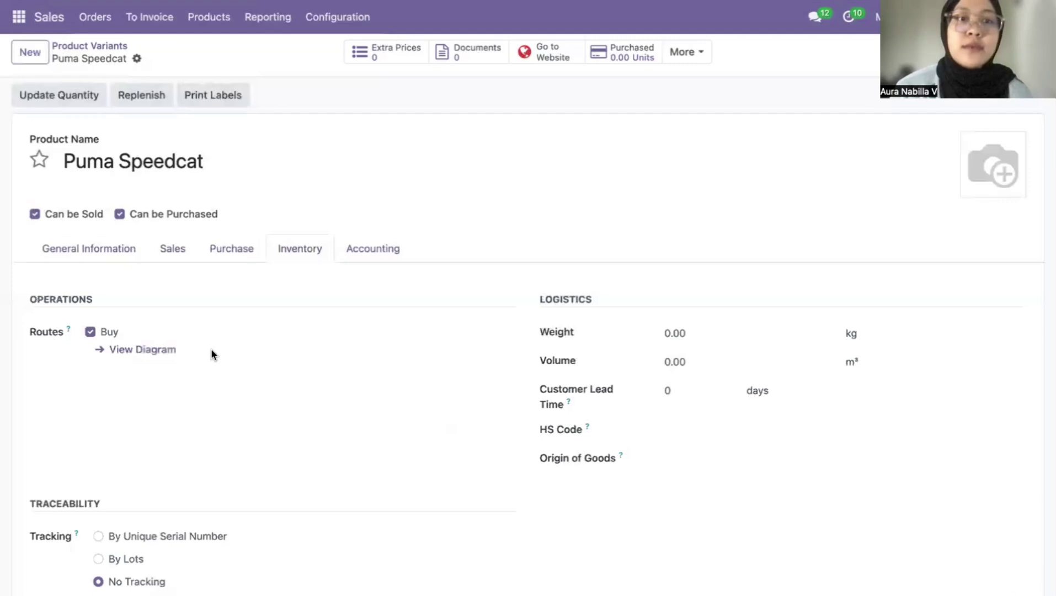
# Step: Set Puma Speedcat's sales price to $150 and cost to $20, and return to the product variants list
pyautogui.click(89, 248)
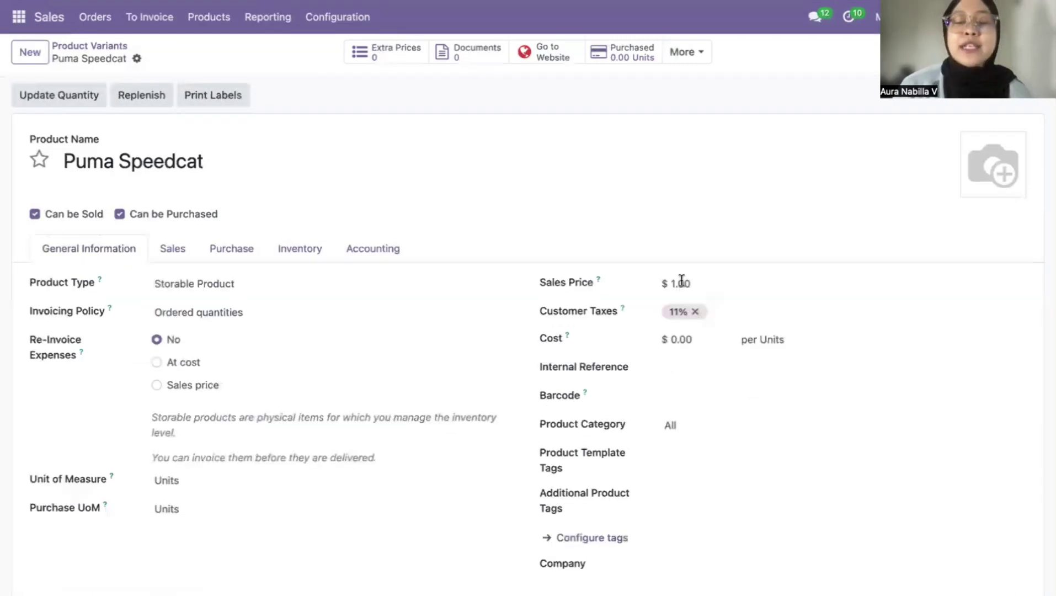
pyautogui.click(682, 281)
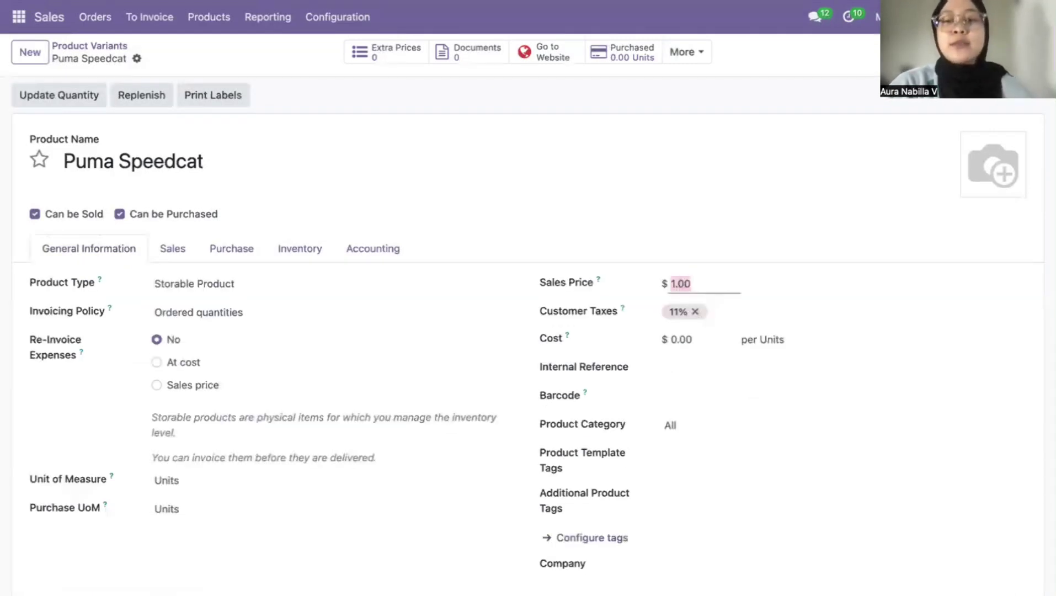
pyautogui.write('150')
pyautogui.click(681, 339)
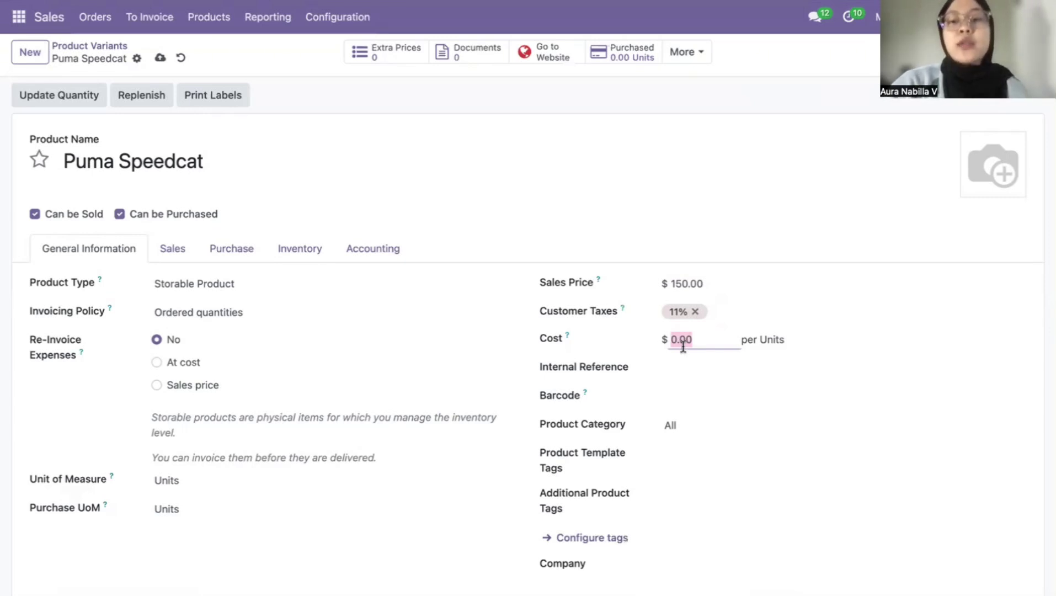
pyautogui.write('20')
pyautogui.click(764, 219)
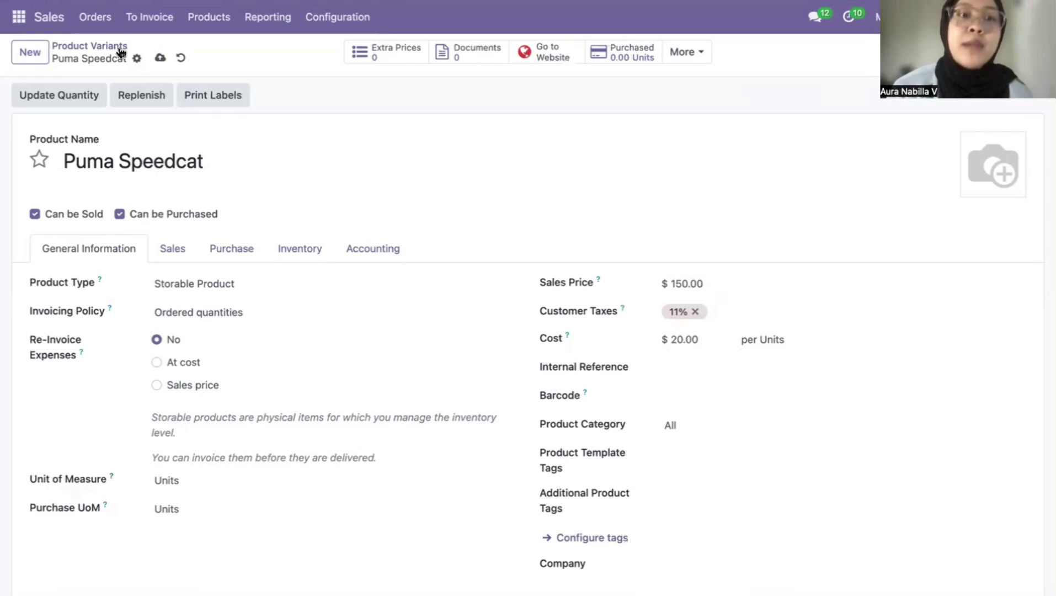
pyautogui.click(88, 47)
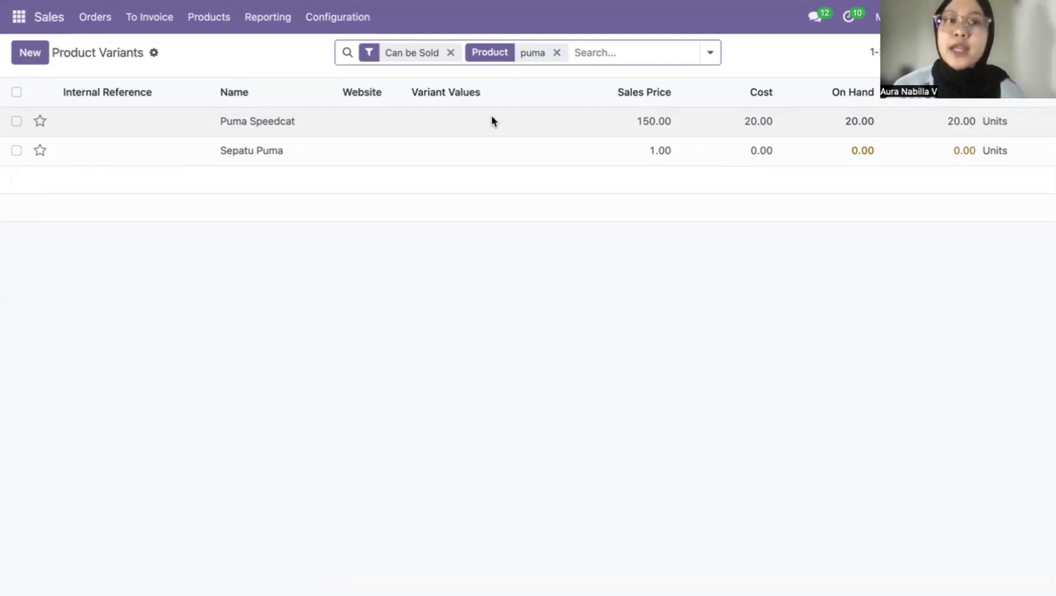
# Step: Open Puma Speedcat from the products list and review its general information and stock on hand
pyautogui.click(49, 16)
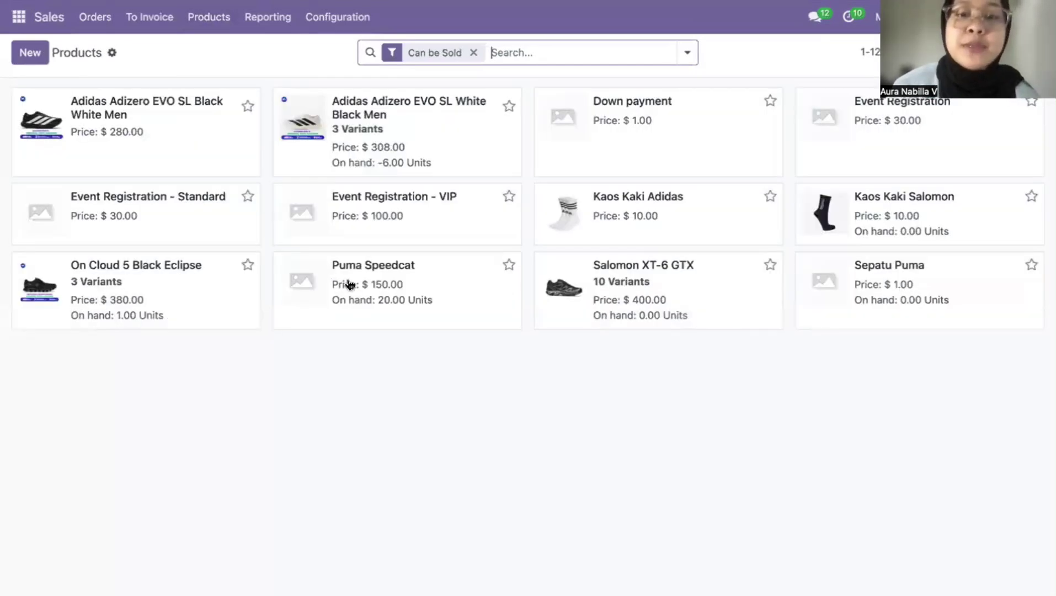
pyautogui.click(380, 292)
pyautogui.scroll(-1, 380, 292)
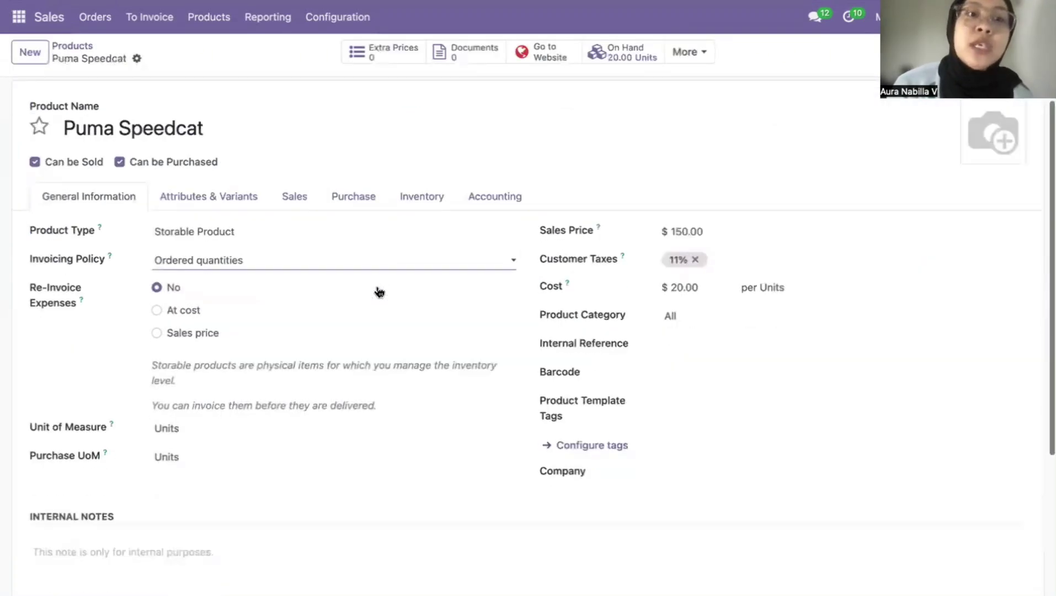
pyautogui.scroll(-3, 377, 289)
pyautogui.scroll(2, 378, 286)
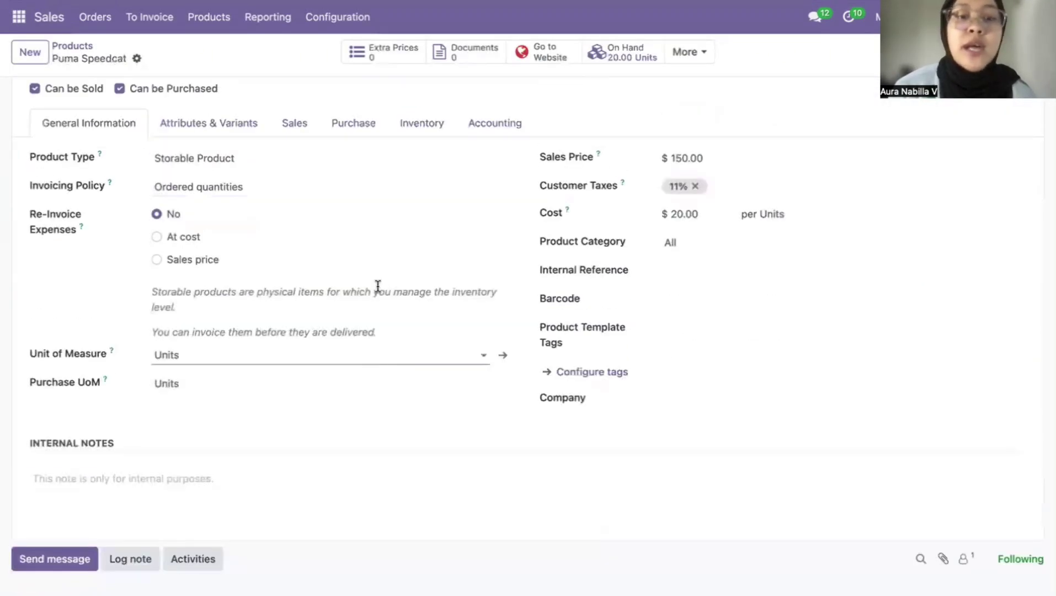
pyautogui.scroll(3, 379, 291)
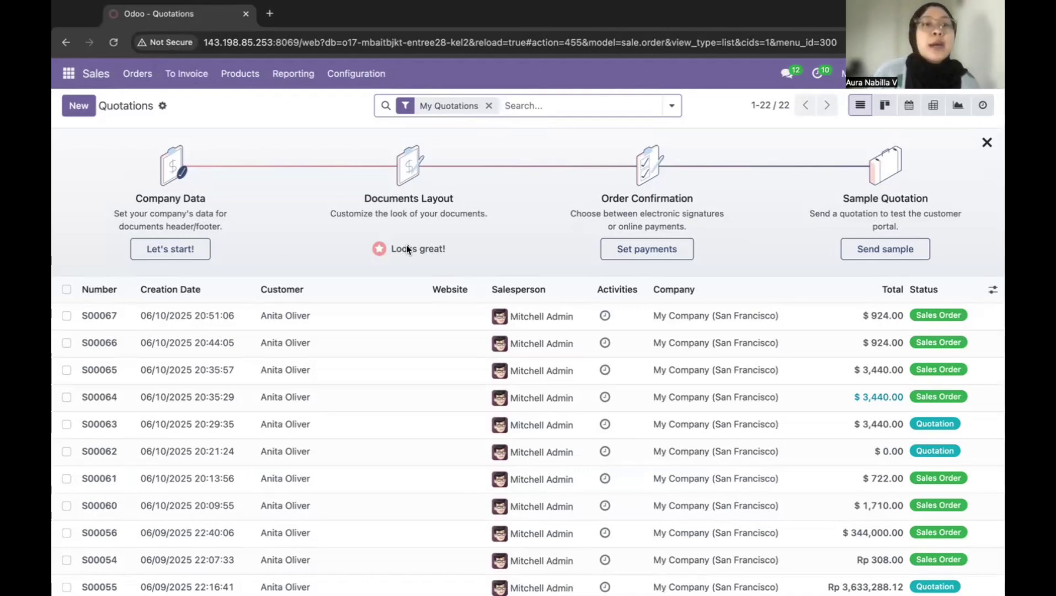
# Step: Open the product Adidas Adizero EVO SL White Black Men and check its invoicing policy options, keeping Ordered quantities
pyautogui.click(241, 81)
pyautogui.click(246, 104)
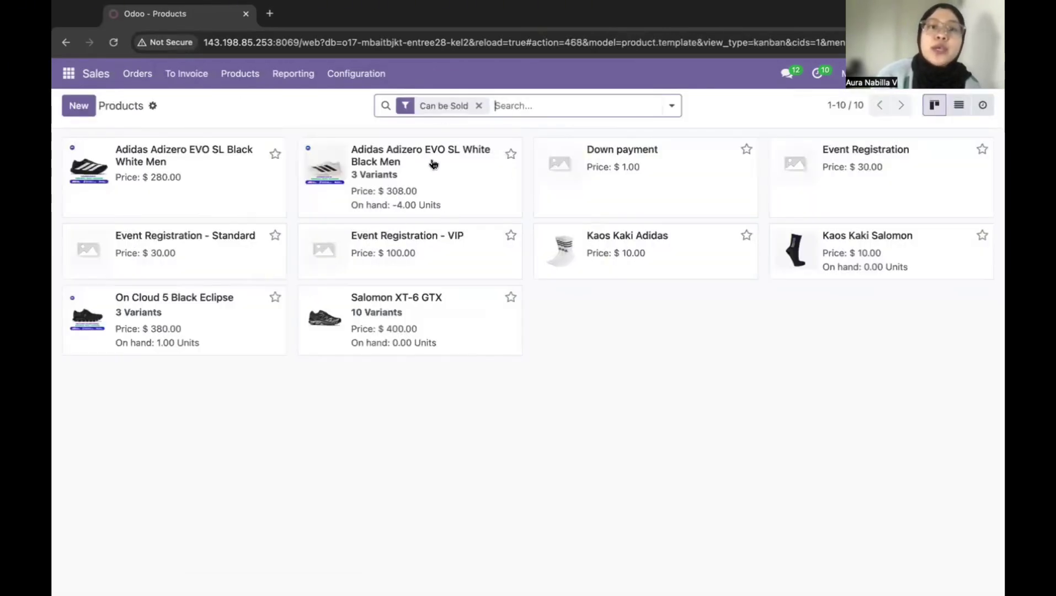
pyautogui.click(385, 161)
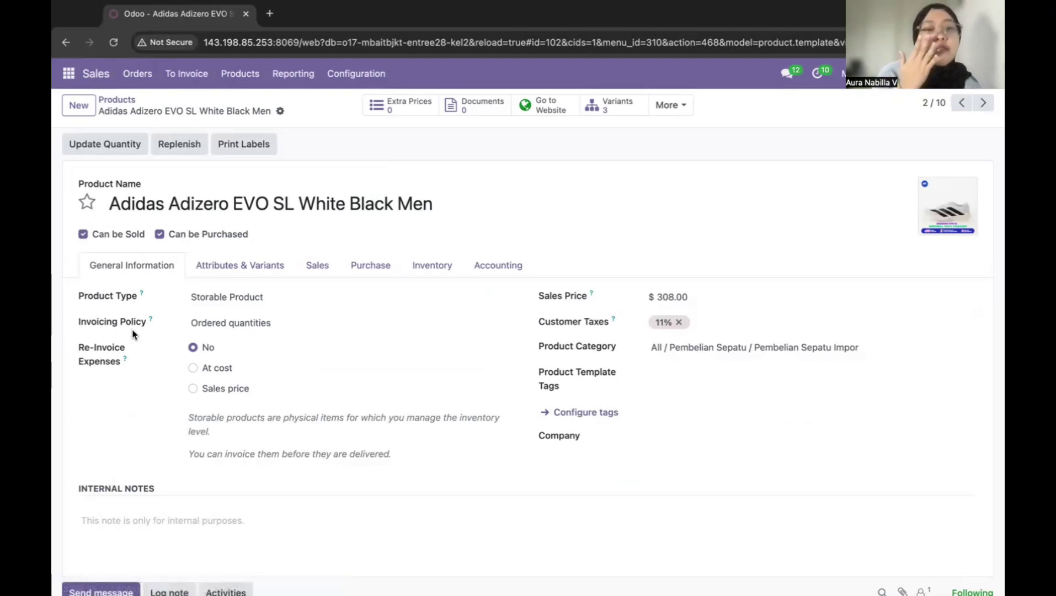
pyautogui.click(233, 324)
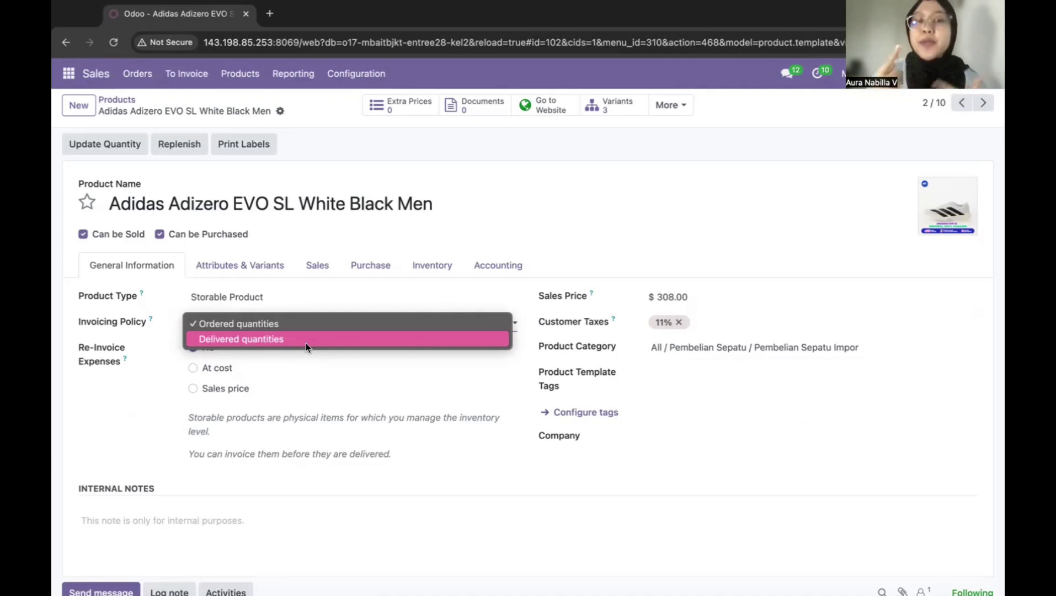
pyautogui.click(365, 328)
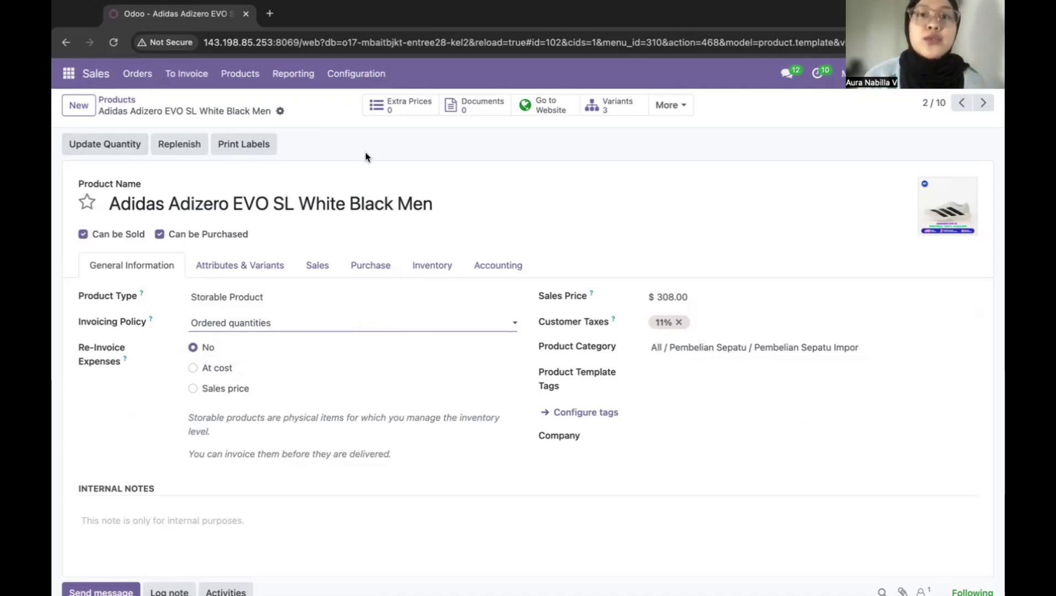
# Step: Create a new quotation and select the existing customer
pyautogui.click(239, 73)
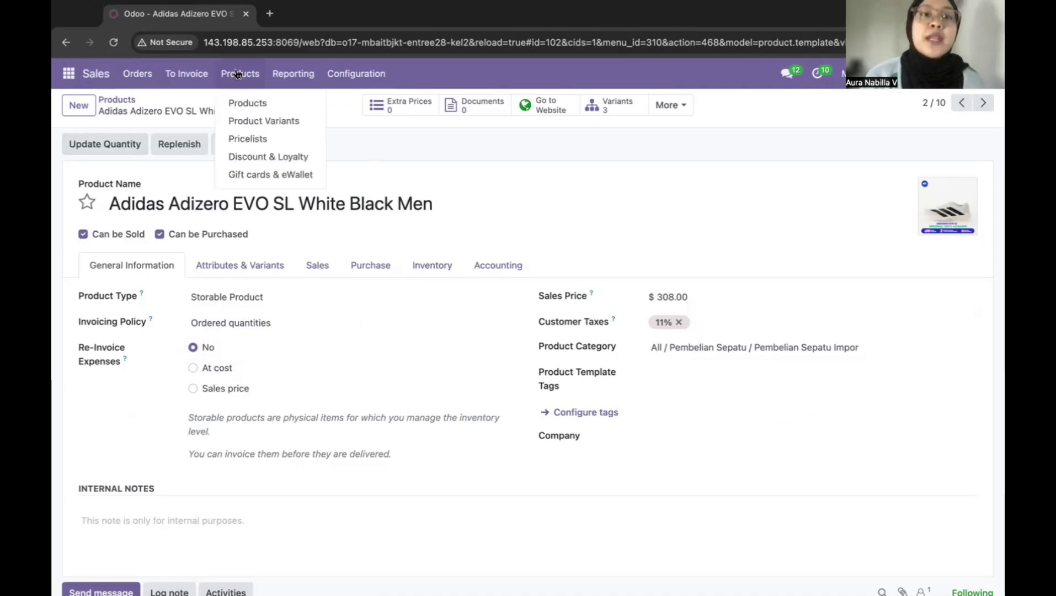
pyautogui.moveTo(141, 74)
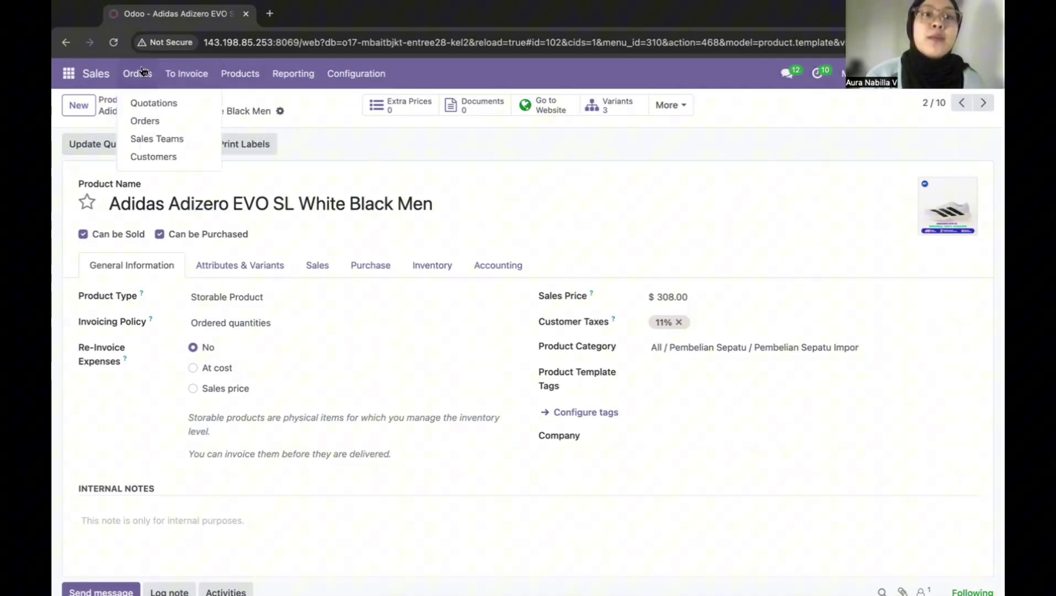
pyautogui.click(144, 104)
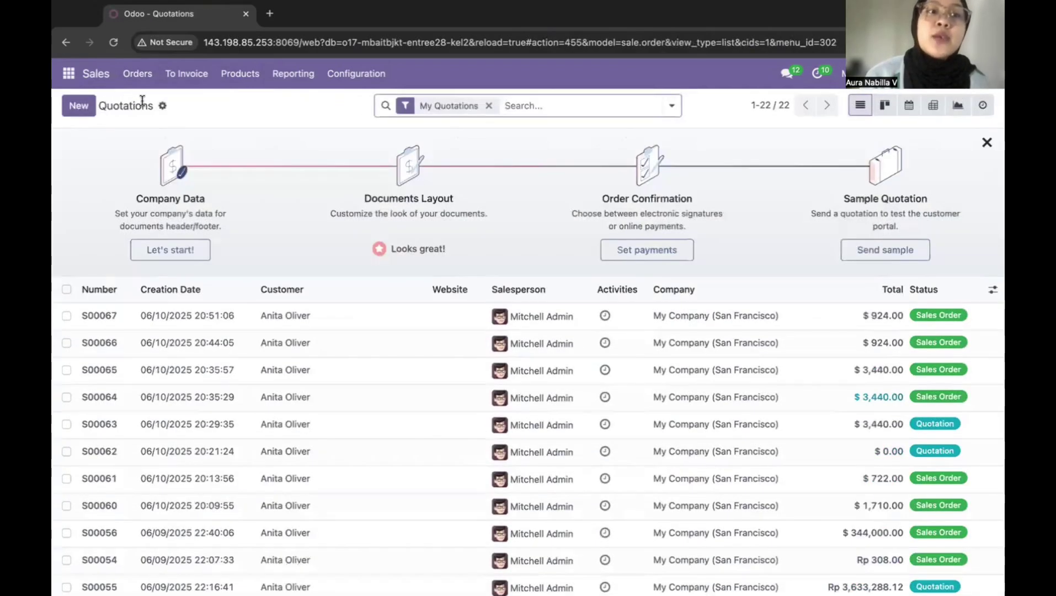
pyautogui.click(88, 107)
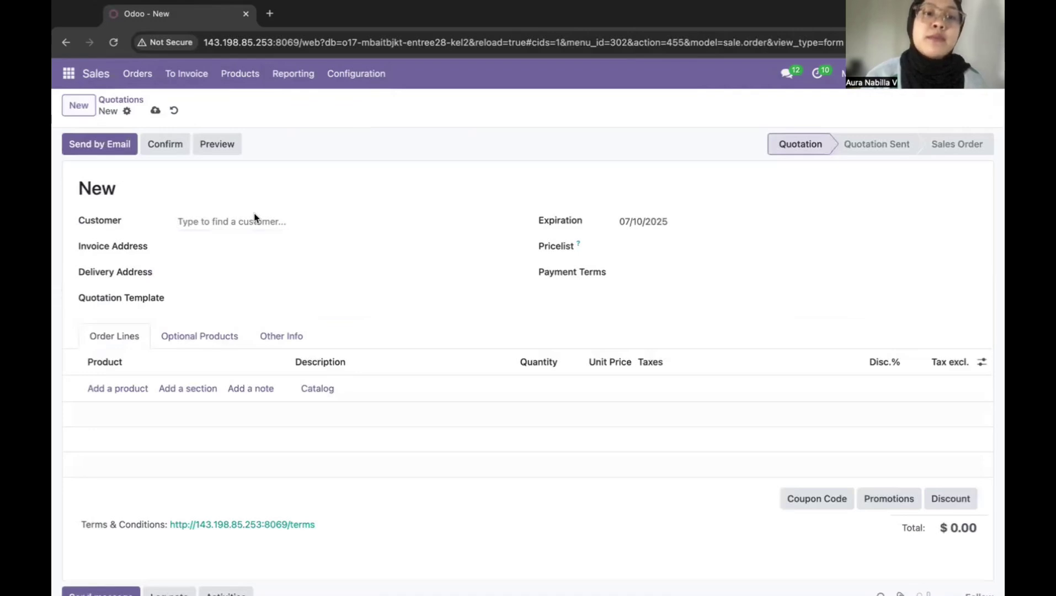
pyautogui.click(260, 220)
pyautogui.click(262, 247)
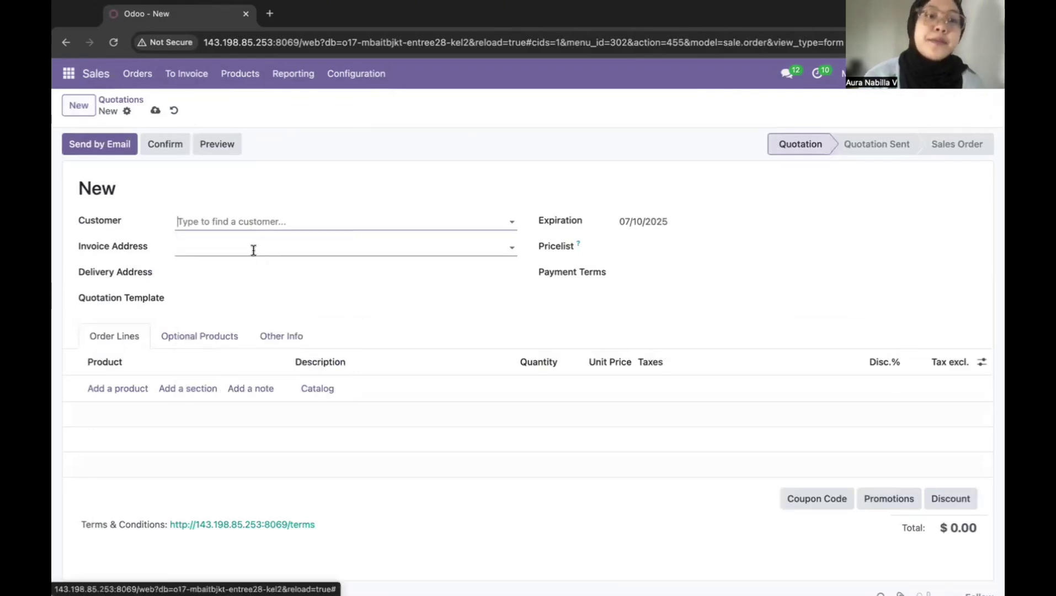
# Step: Add 3 units of Adidas Adizero EVO SL White Black Men in size 40 to the quotation and confirm it
pyautogui.click(125, 388)
pyautogui.click(126, 388)
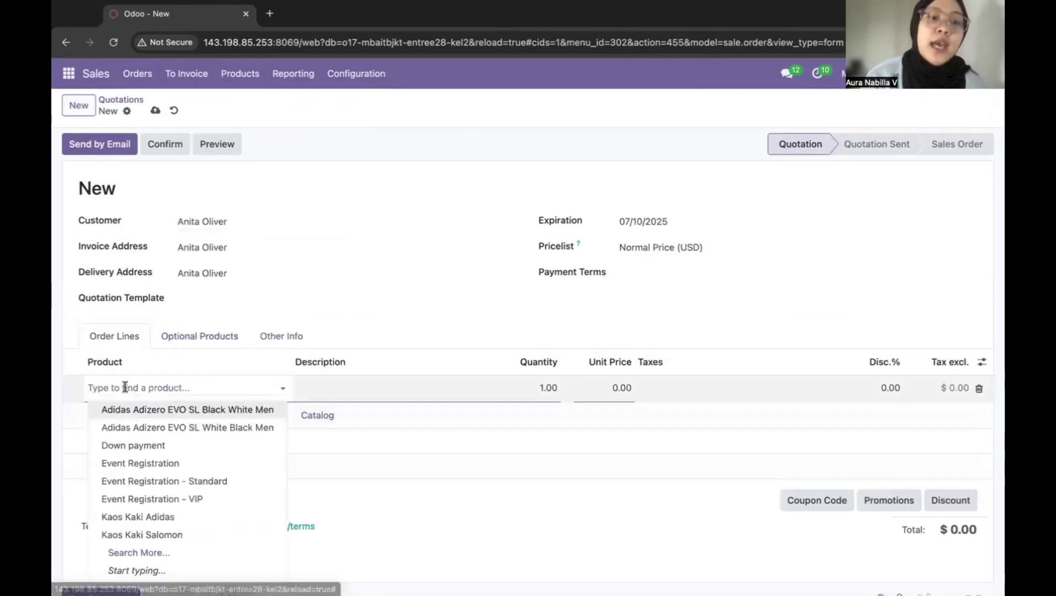
pyautogui.click(208, 428)
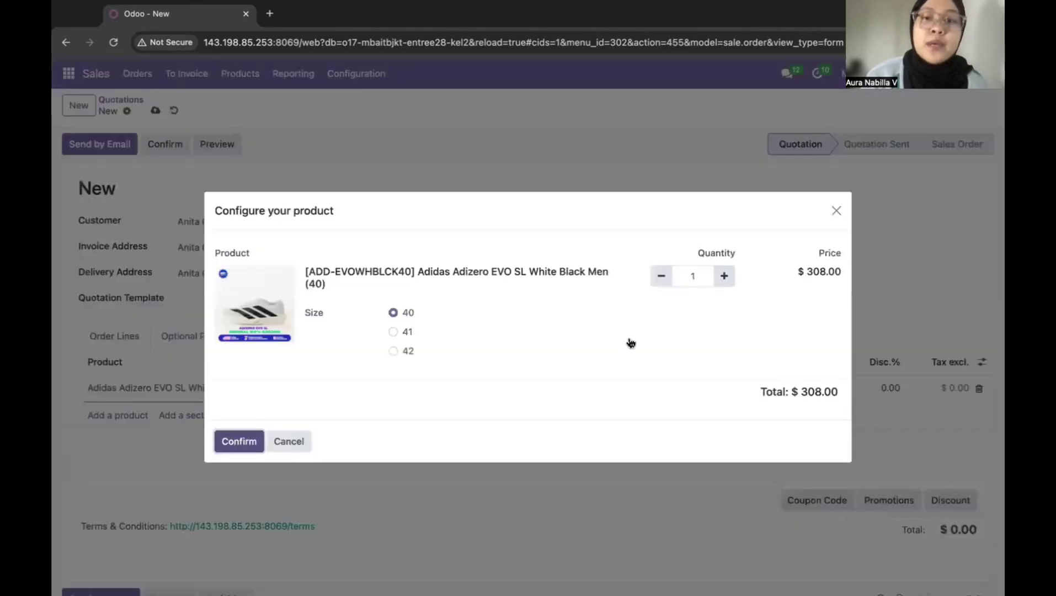
pyautogui.click(724, 284)
pyautogui.click(724, 284)
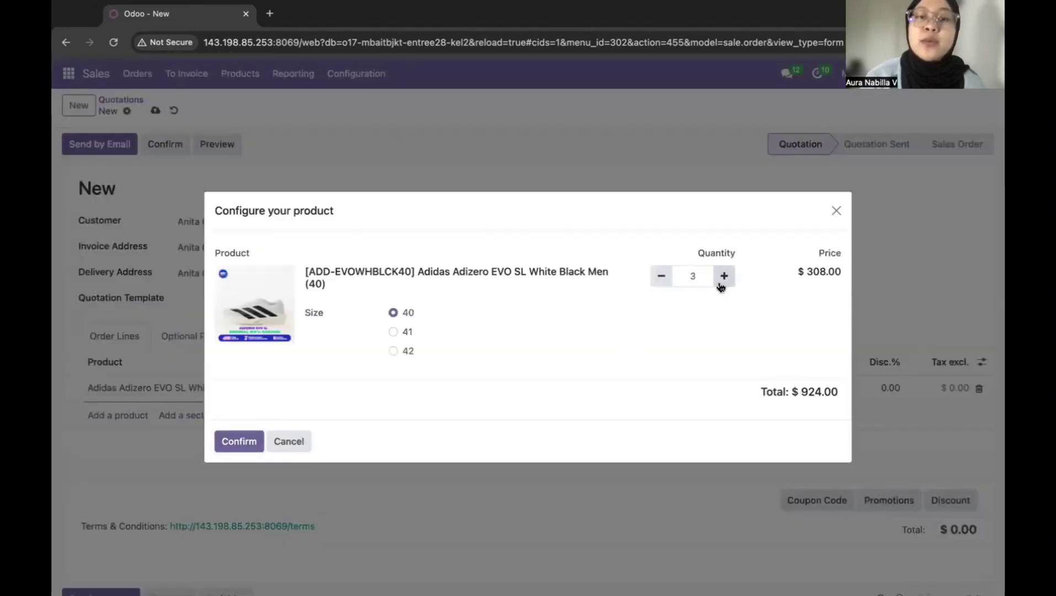
pyautogui.click(244, 444)
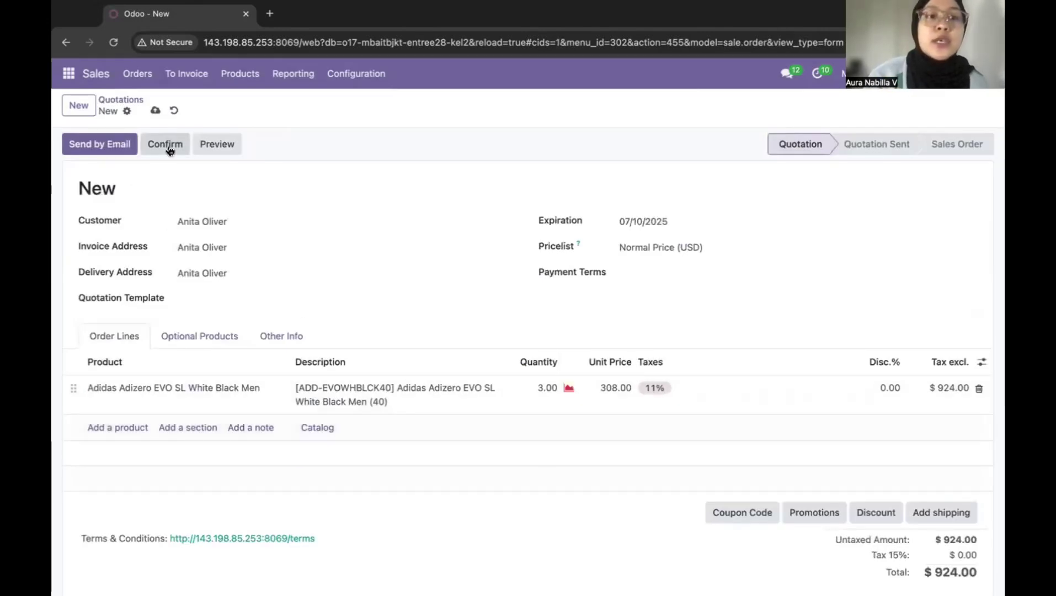
pyautogui.click(166, 144)
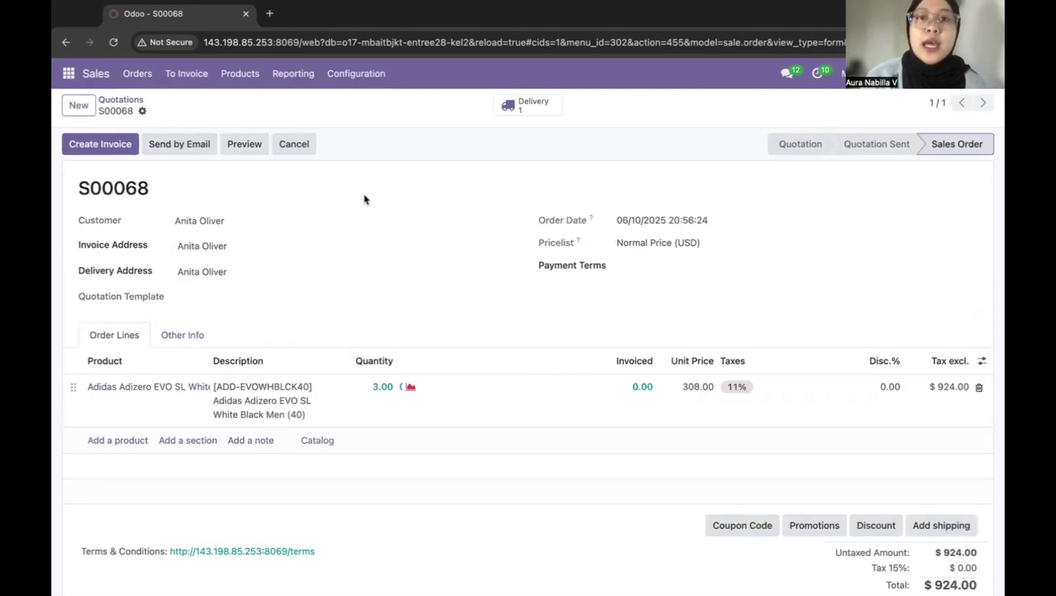
# Step: Validate the order's delivery with a quantity of 1 and create a backorder for the remaining units
pyautogui.click(541, 110)
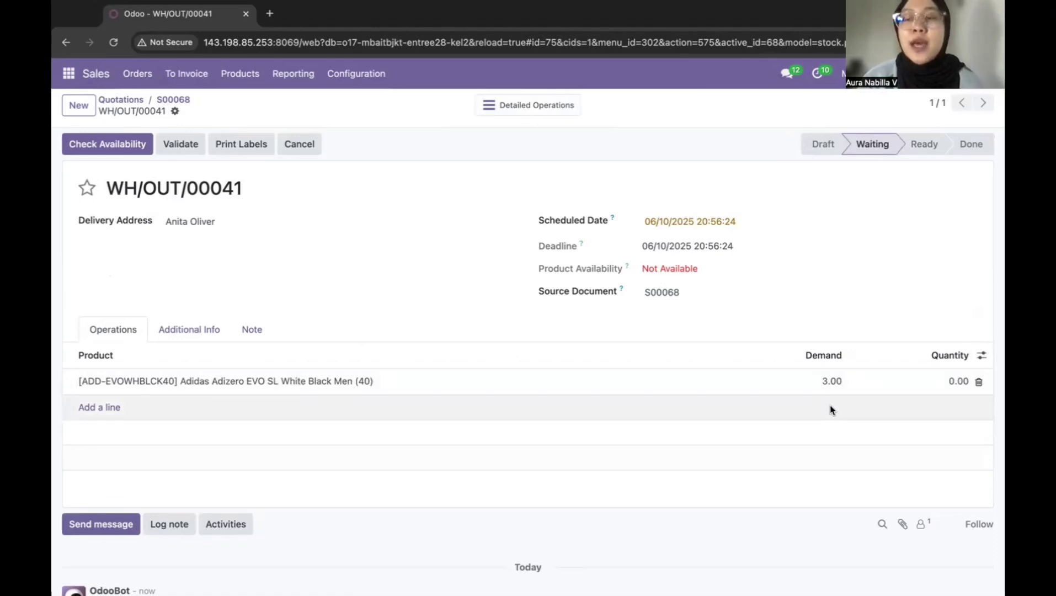
pyautogui.click(959, 382)
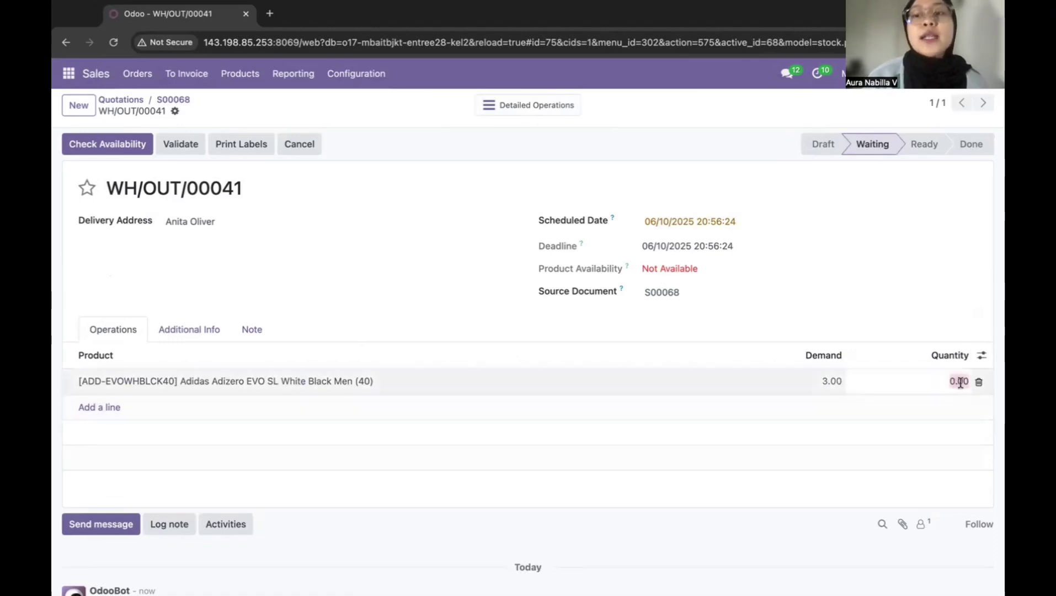
pyautogui.write('1')
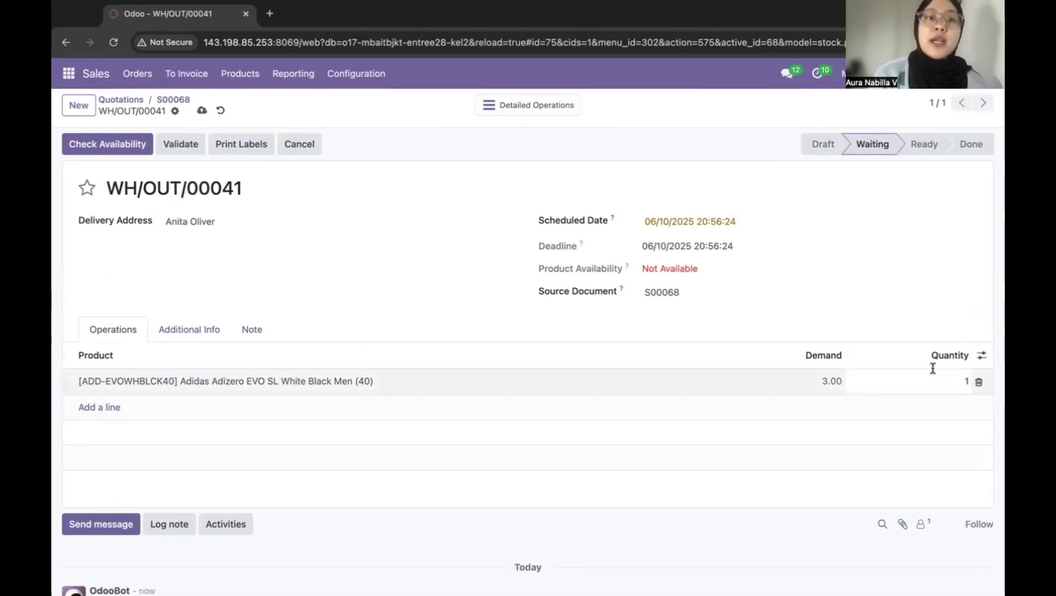
pyautogui.click(180, 150)
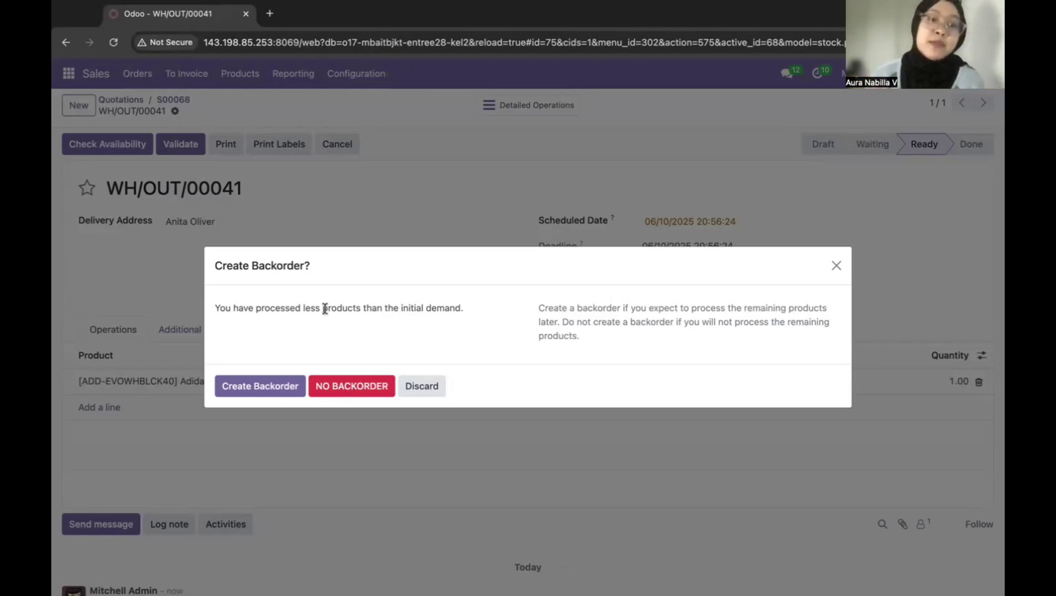
pyautogui.click(257, 384)
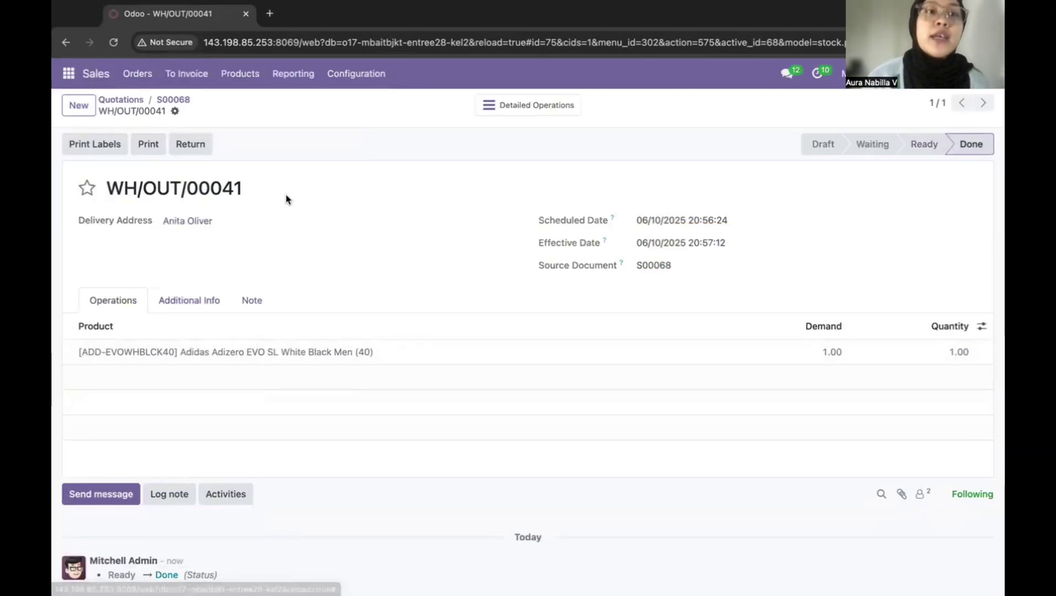
# Step: Create a regular invoice from the sales order, confirm it, and open its linked sales order to compare delivered and invoiced quantities
pyautogui.click(67, 41)
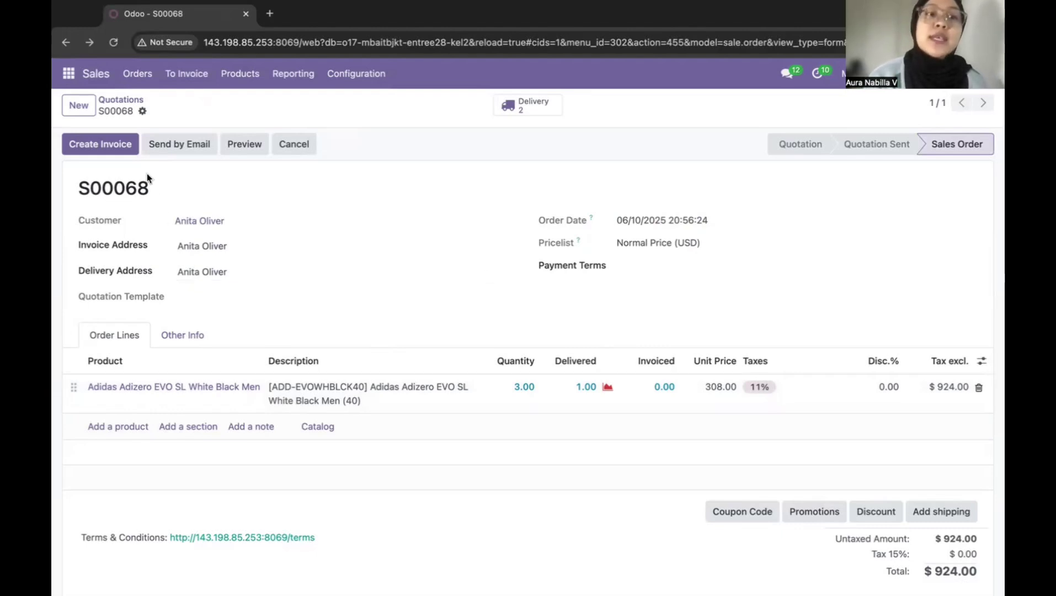
pyautogui.click(128, 147)
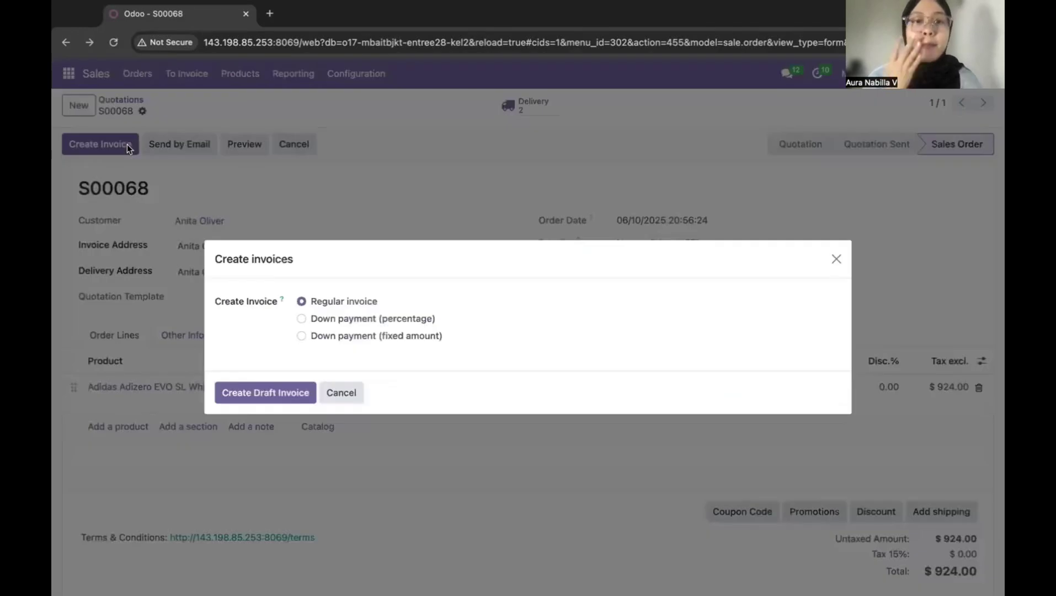
pyautogui.click(259, 393)
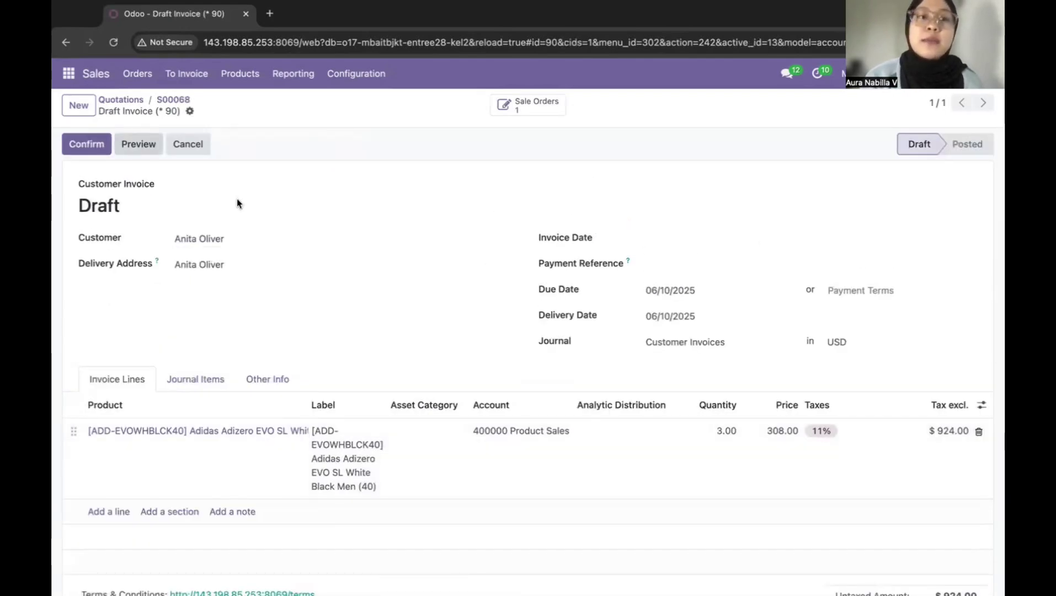
pyautogui.click(88, 155)
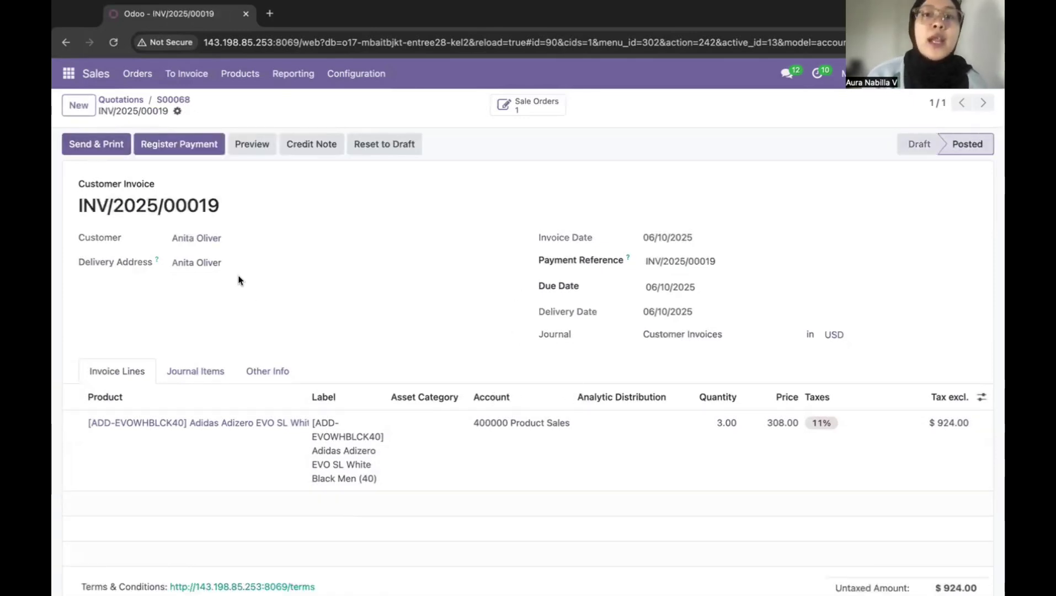
pyautogui.click(533, 108)
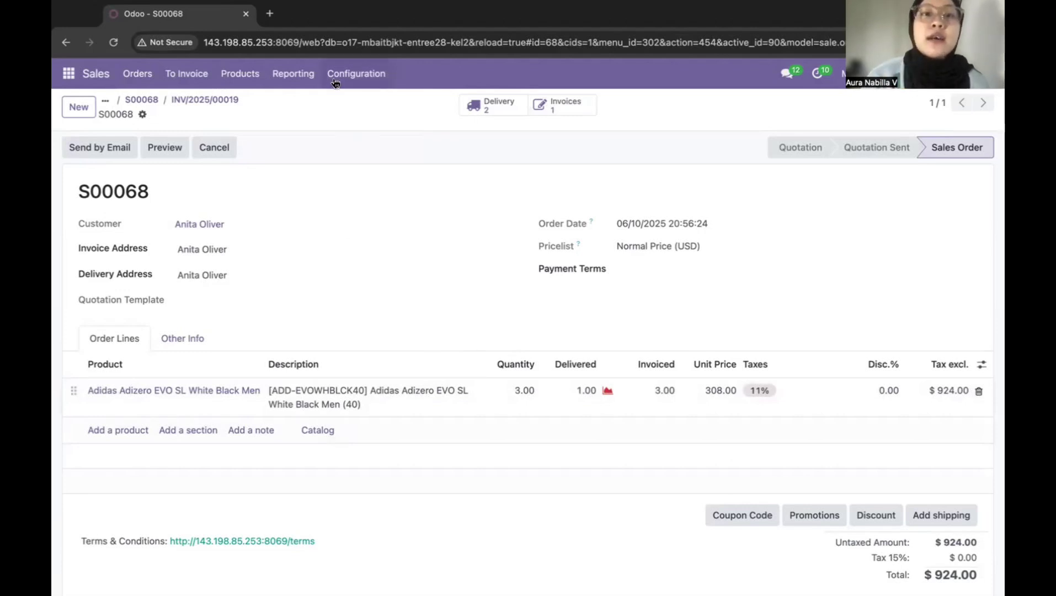
# Step: Set the invoicing policy of the product Adidas Adizero EVO SL White Black Men to Delivered quantities
pyautogui.click(250, 84)
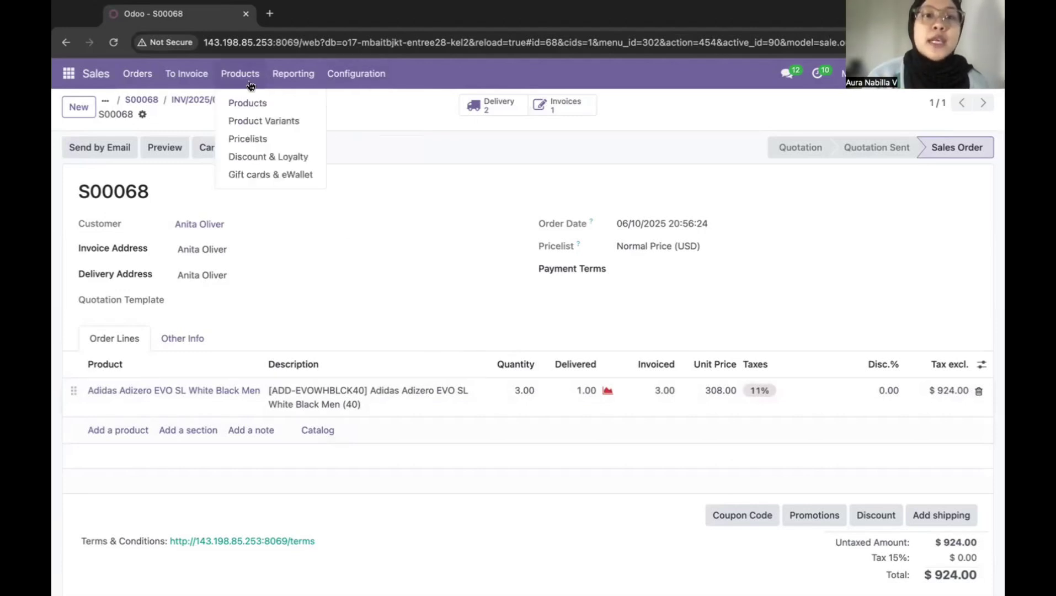
pyautogui.click(259, 104)
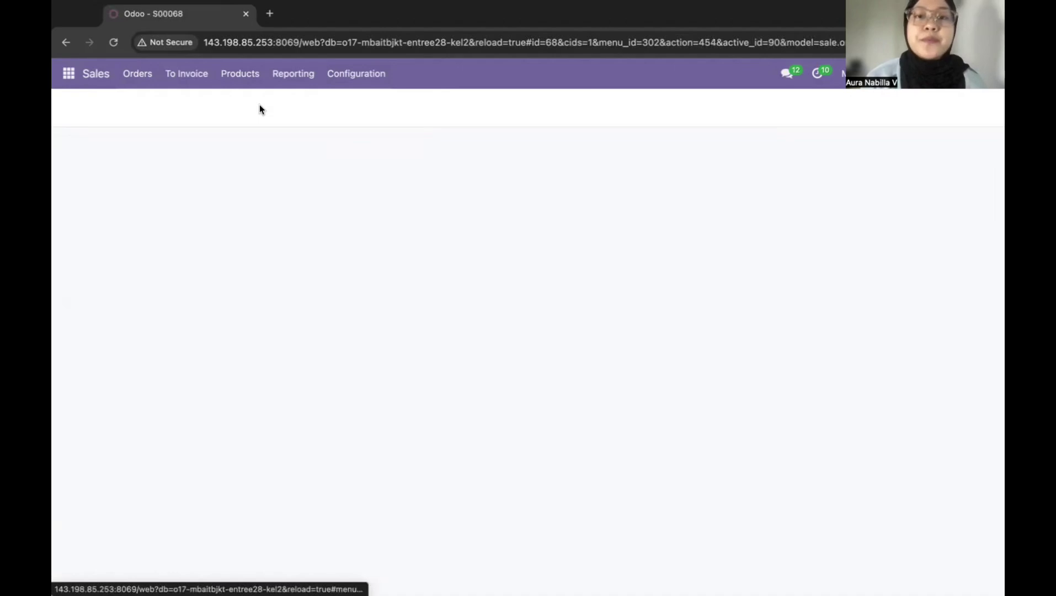
pyautogui.click(414, 181)
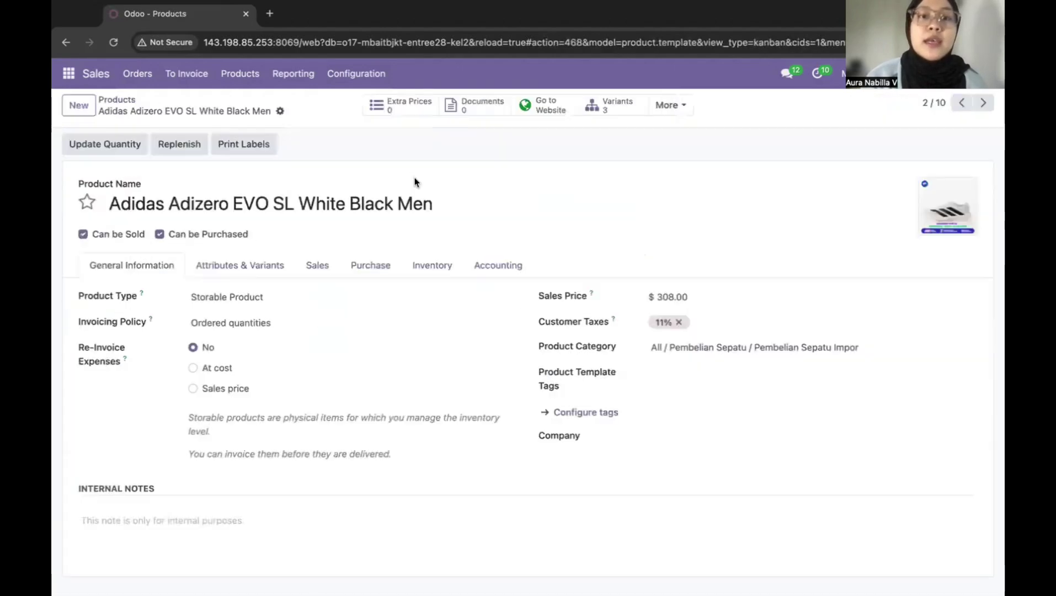
pyautogui.click(245, 330)
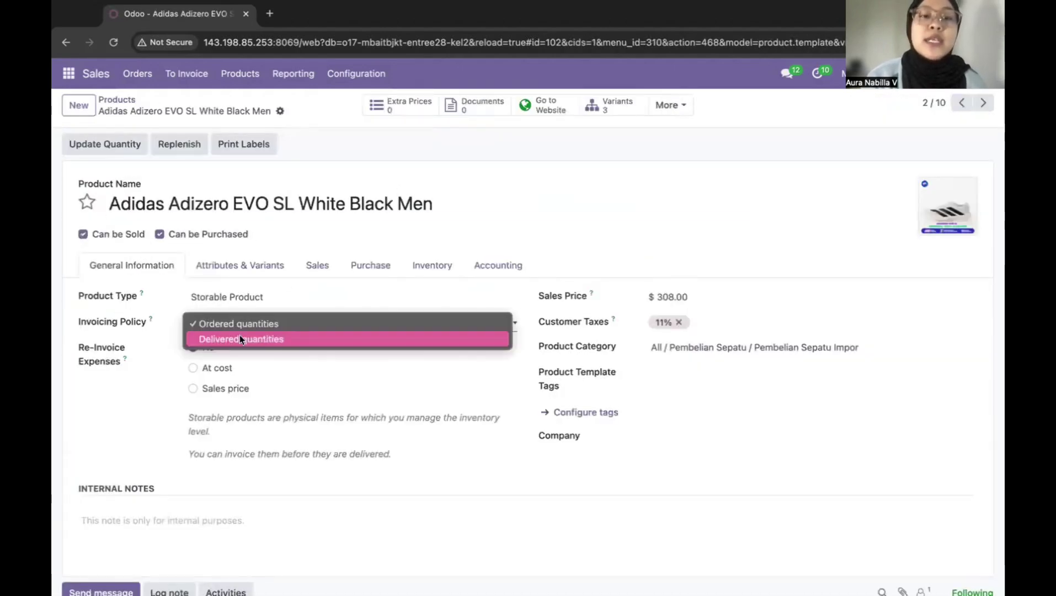
pyautogui.click(239, 335)
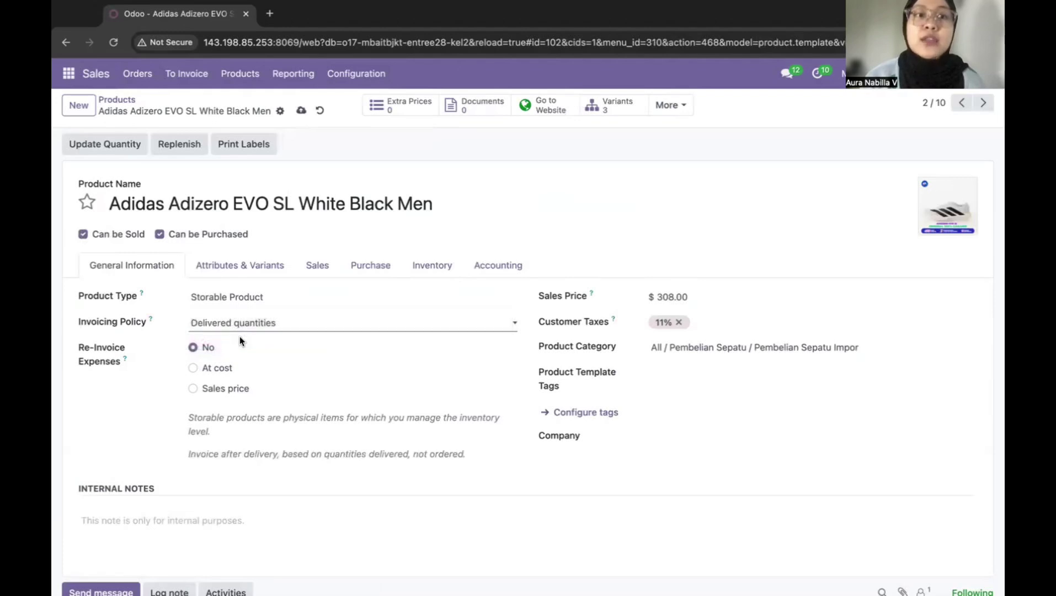
# Step: Create a new quotation and select the existing customer
pyautogui.click(141, 79)
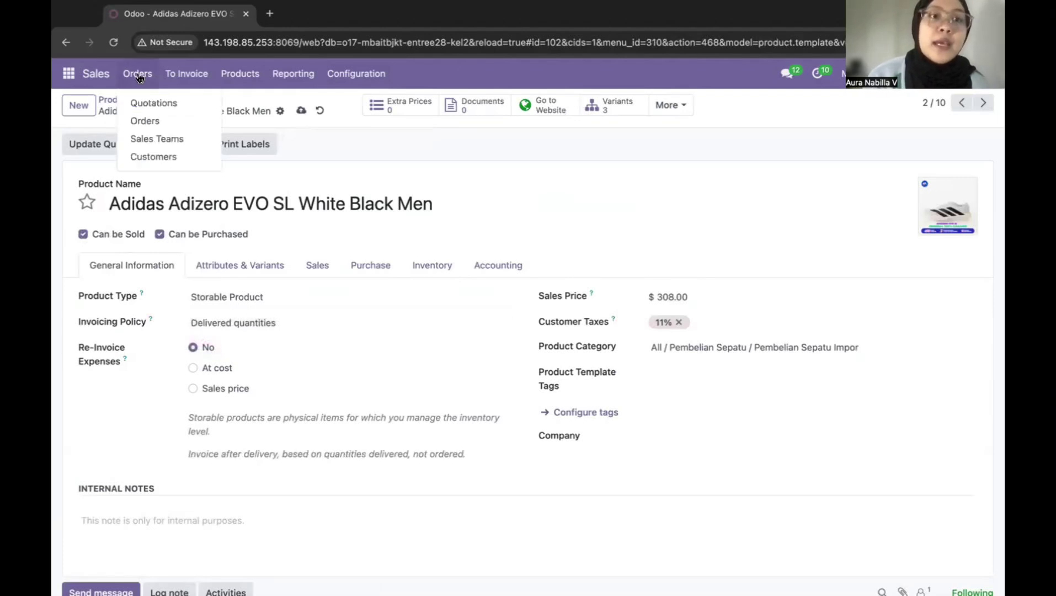
pyautogui.click(161, 105)
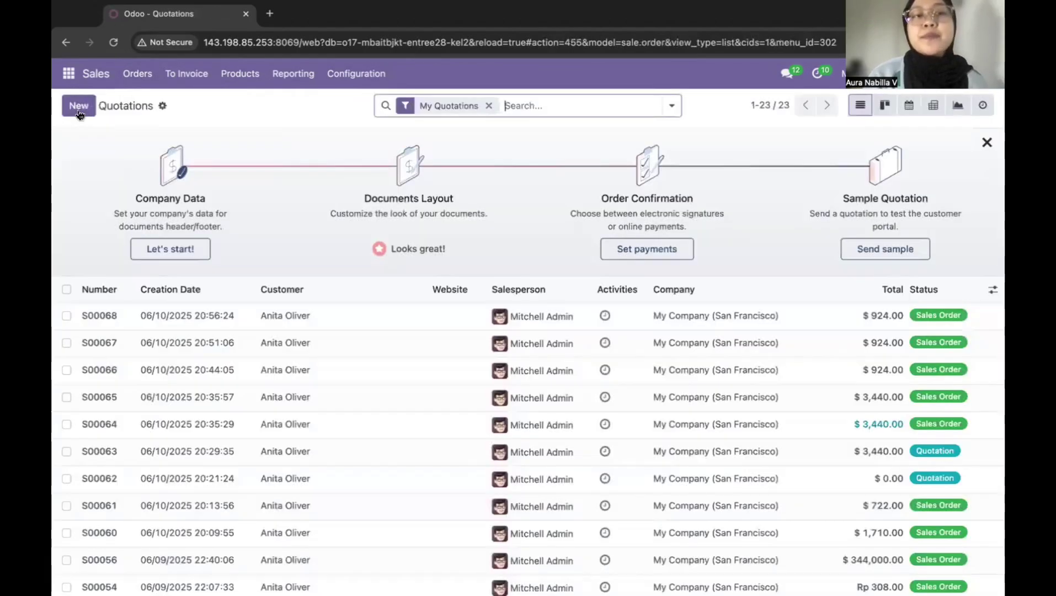
pyautogui.click(79, 110)
pyautogui.click(218, 221)
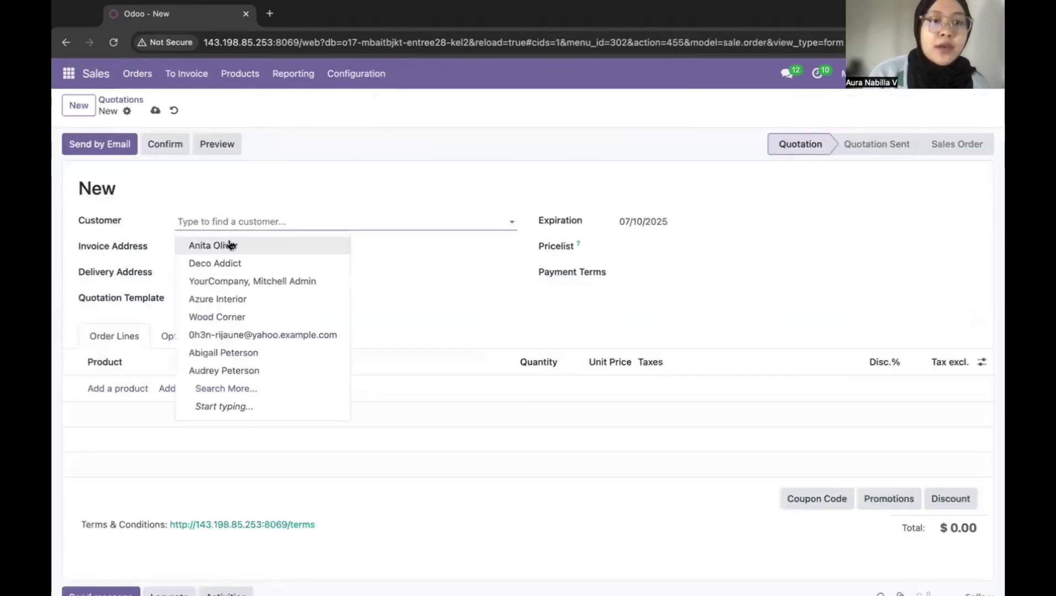
pyautogui.click(230, 245)
# Step: Add 3 units of Adidas Adizero EVO SL White Black Men in size 40 to the quotation and confirm it
pyautogui.click(121, 389)
pyautogui.click(233, 389)
pyautogui.click(224, 405)
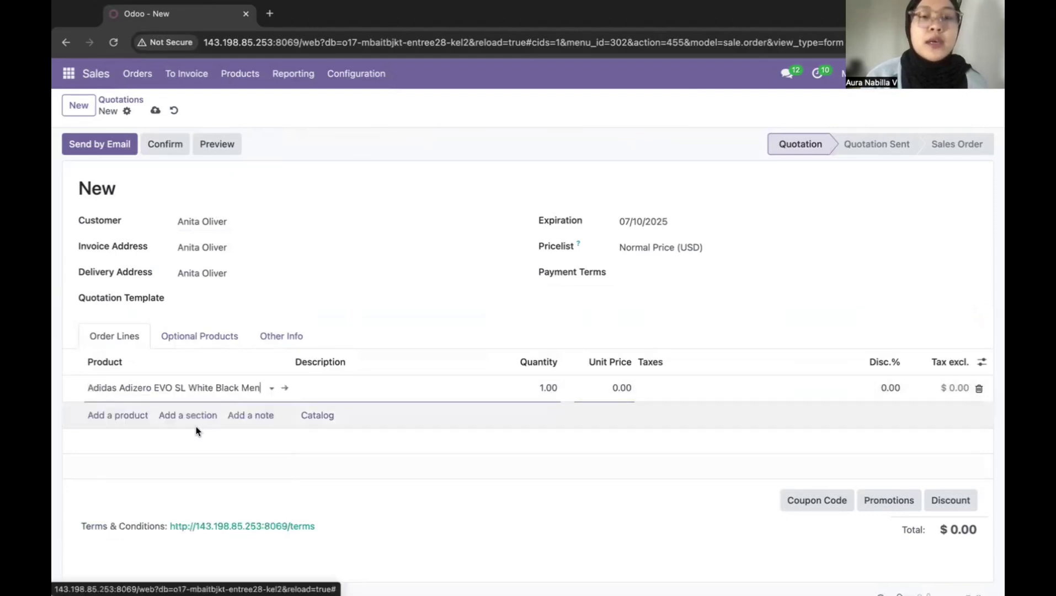
pyautogui.click(723, 276)
pyautogui.click(723, 276)
pyautogui.click(237, 441)
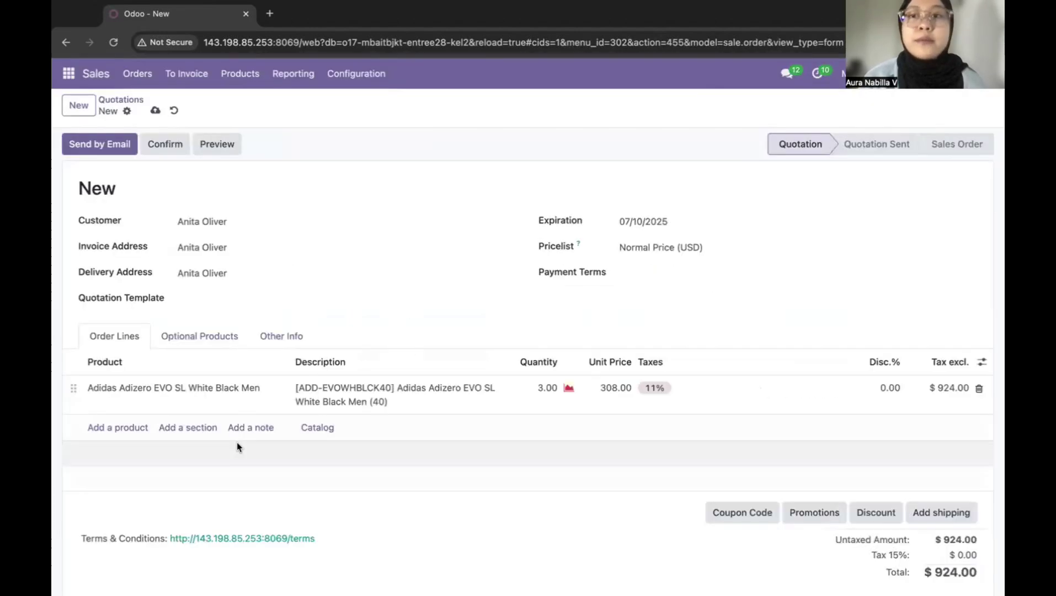
pyautogui.click(156, 147)
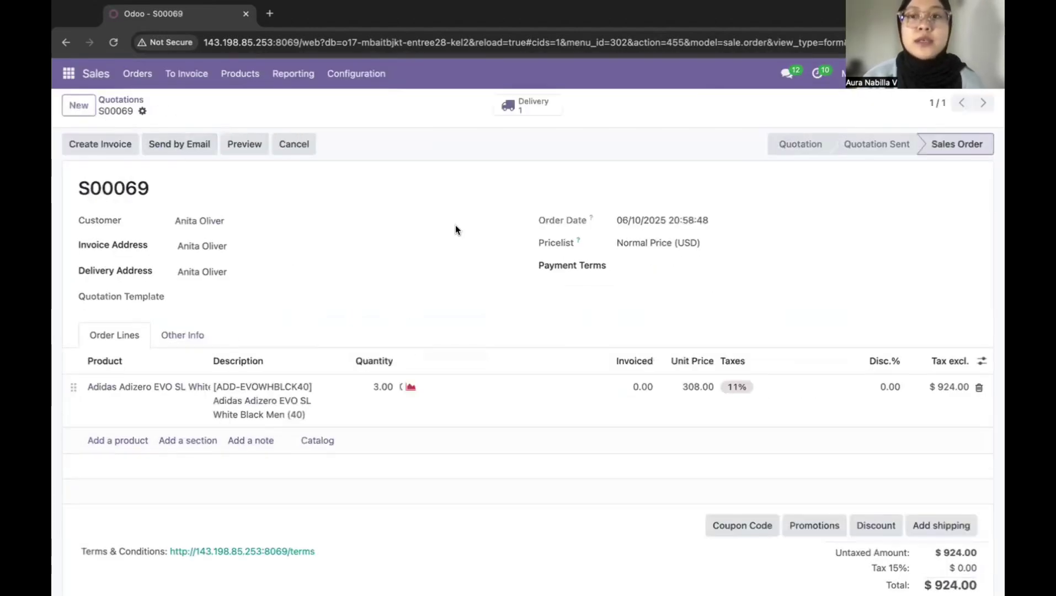
# Step: Validate the new order's delivery with a quantity of 1 and create a backorder for the remaining units
pyautogui.click(550, 105)
pyautogui.click(959, 382)
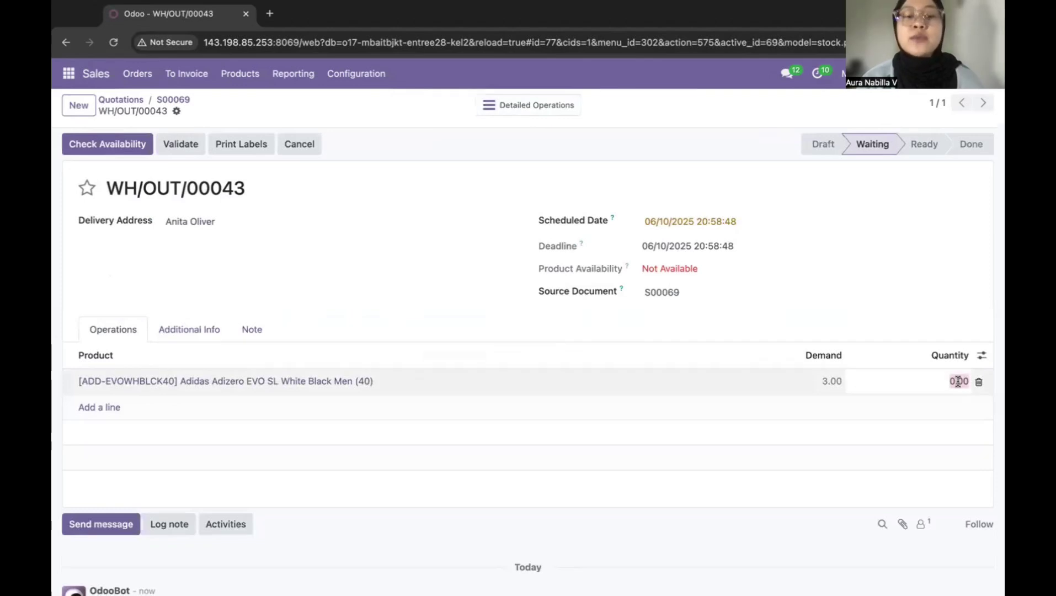
pyautogui.write('1')
pyautogui.click(230, 423)
pyautogui.click(177, 147)
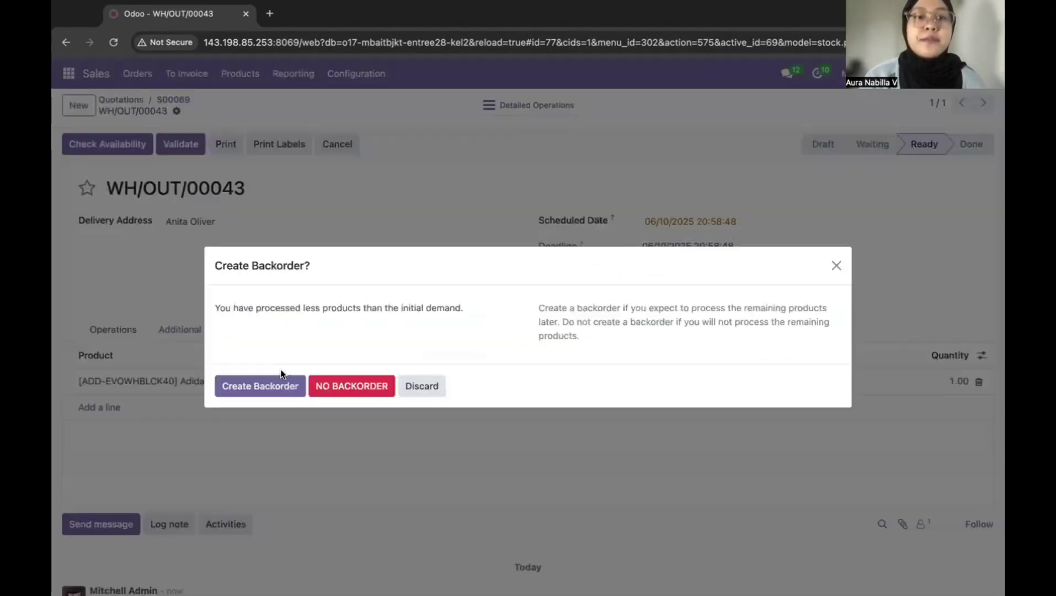
pyautogui.click(240, 386)
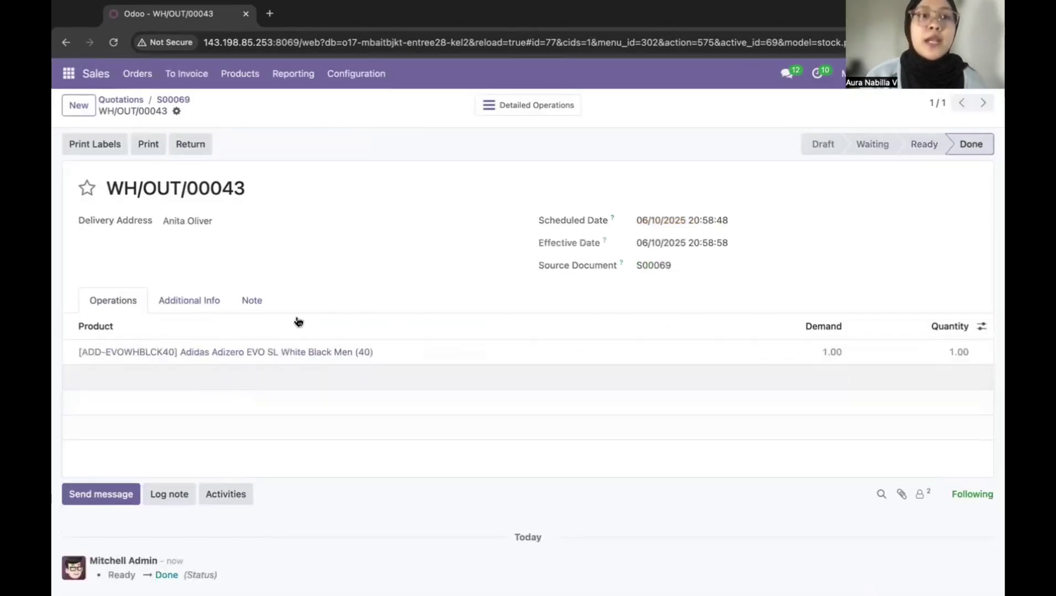
# Step: Create and confirm a regular invoice for the newest order awaiting invoicing, and open its linked sales order to compare quantities
pyautogui.click(187, 73)
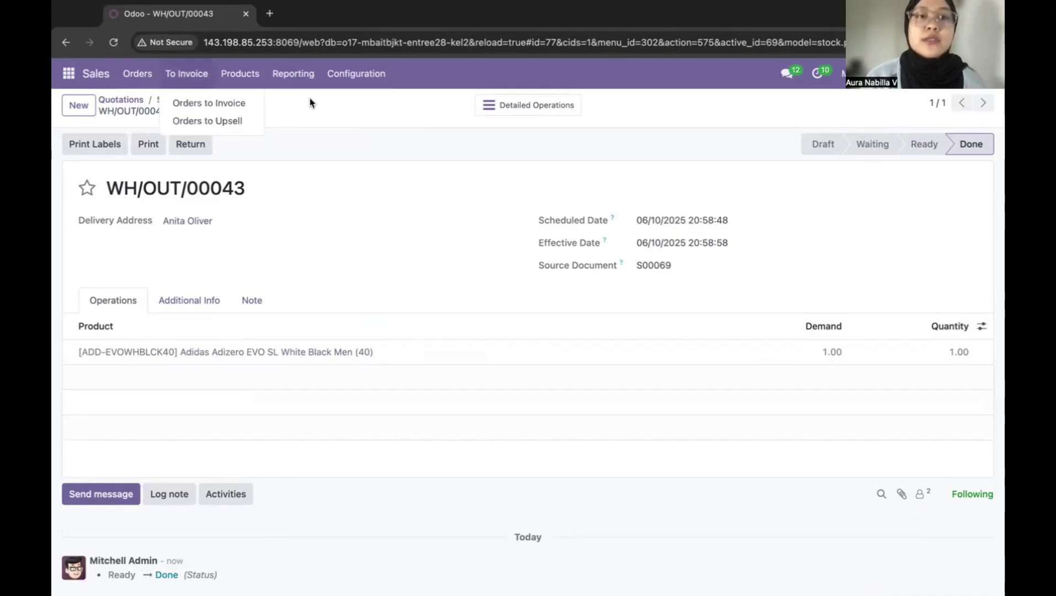
pyautogui.click(193, 103)
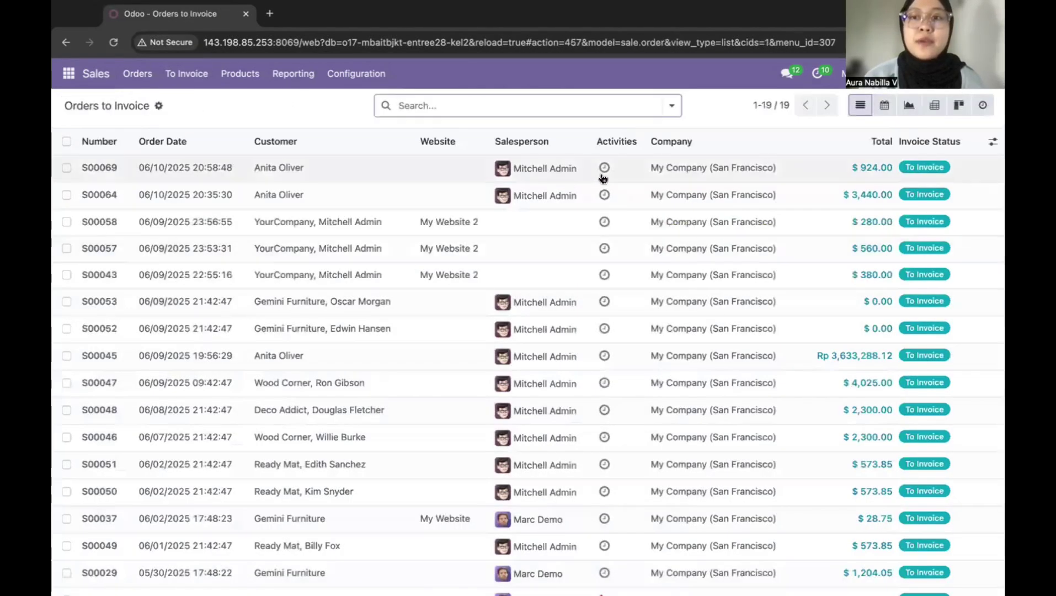
pyautogui.click(628, 179)
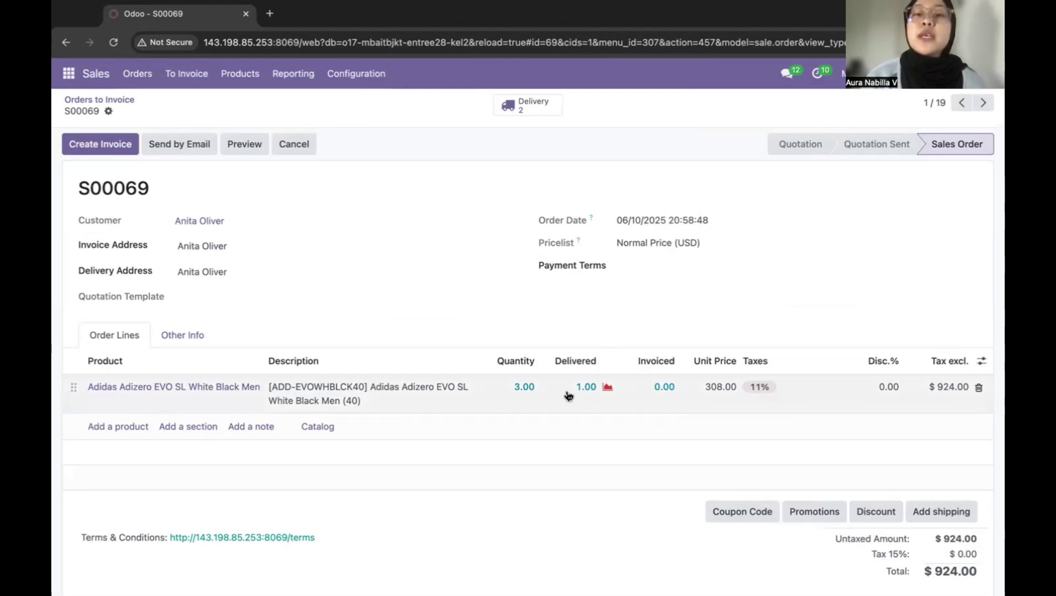
pyautogui.click(95, 146)
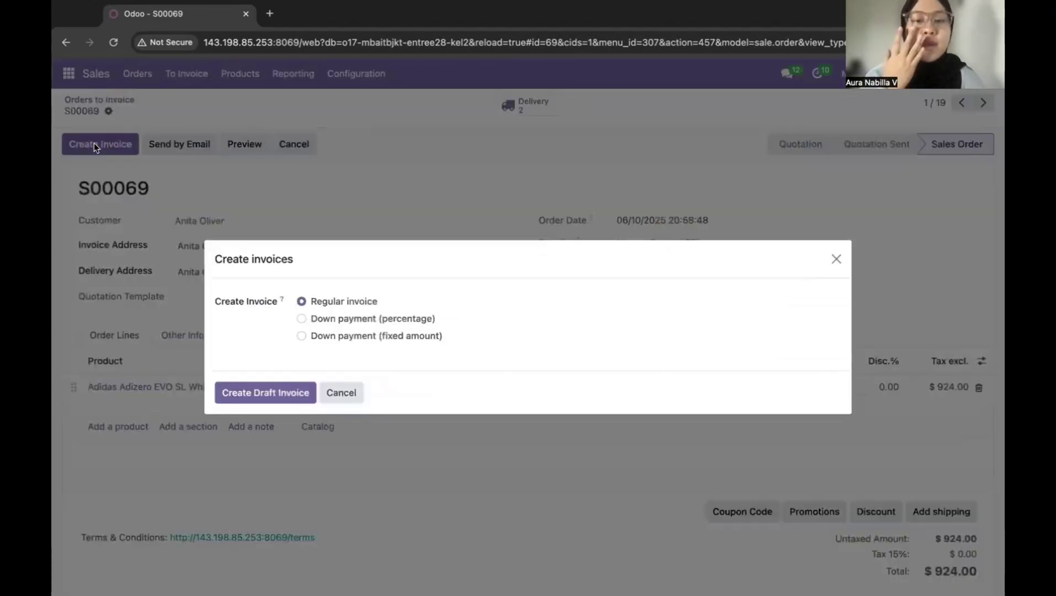
pyautogui.click(250, 393)
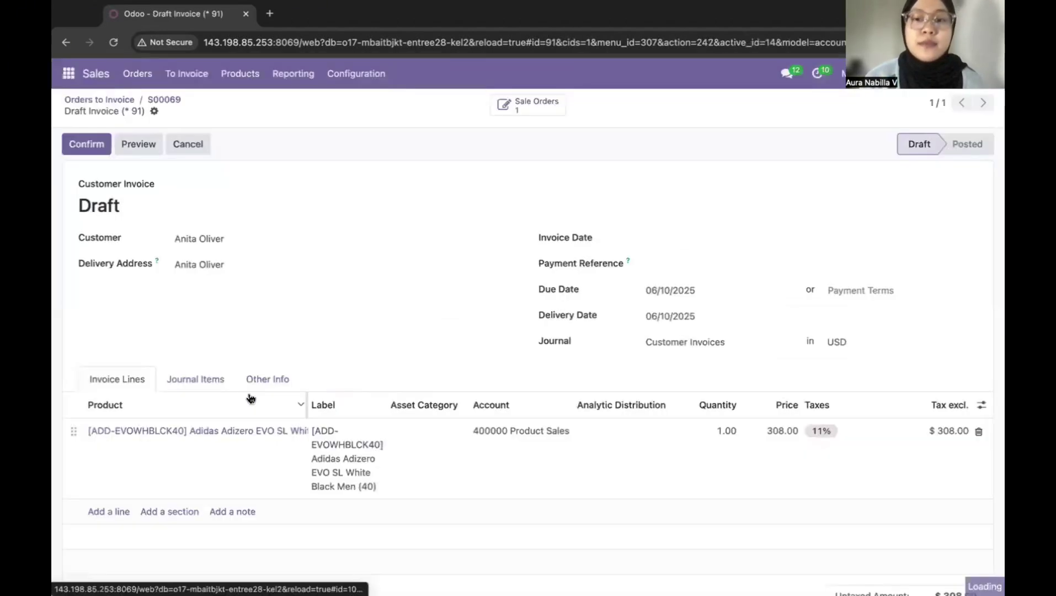
pyautogui.click(90, 144)
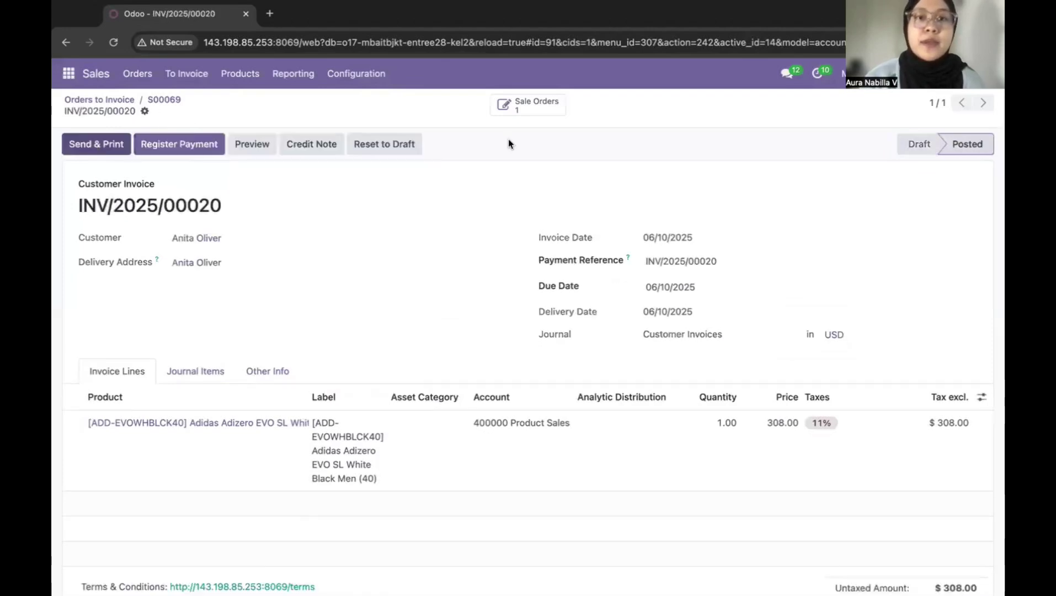
pyautogui.click(513, 107)
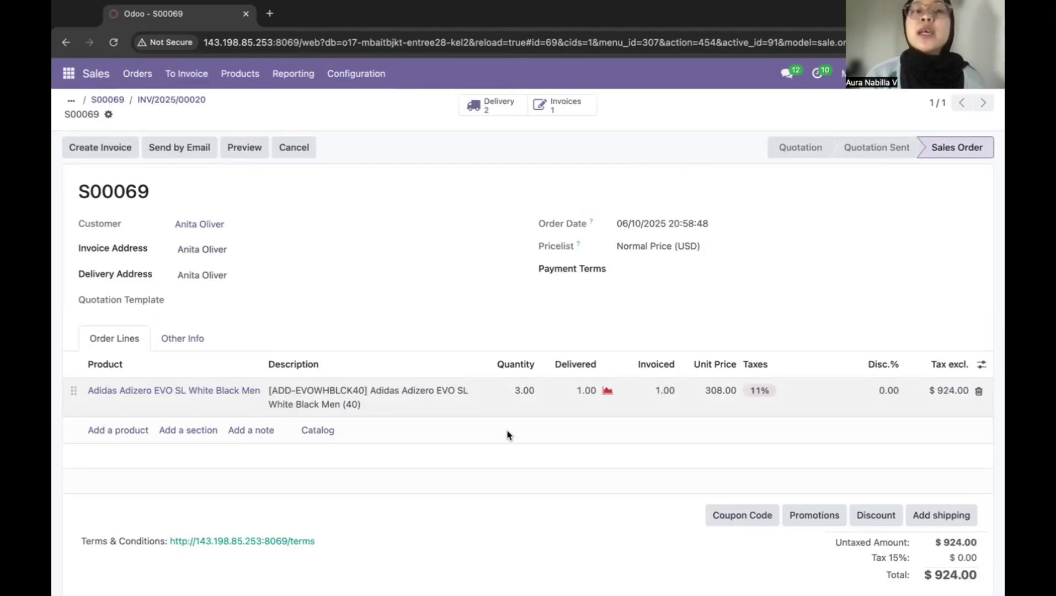
# Step: Start another quotation from the quotations list for the existing customer
pyautogui.click(133, 159)
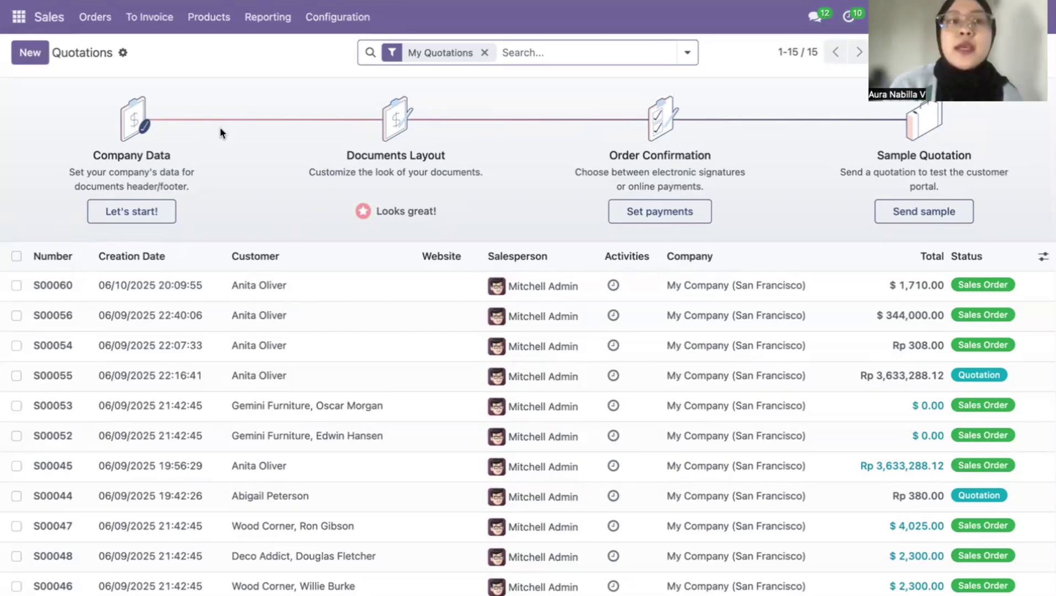
pyautogui.click(32, 57)
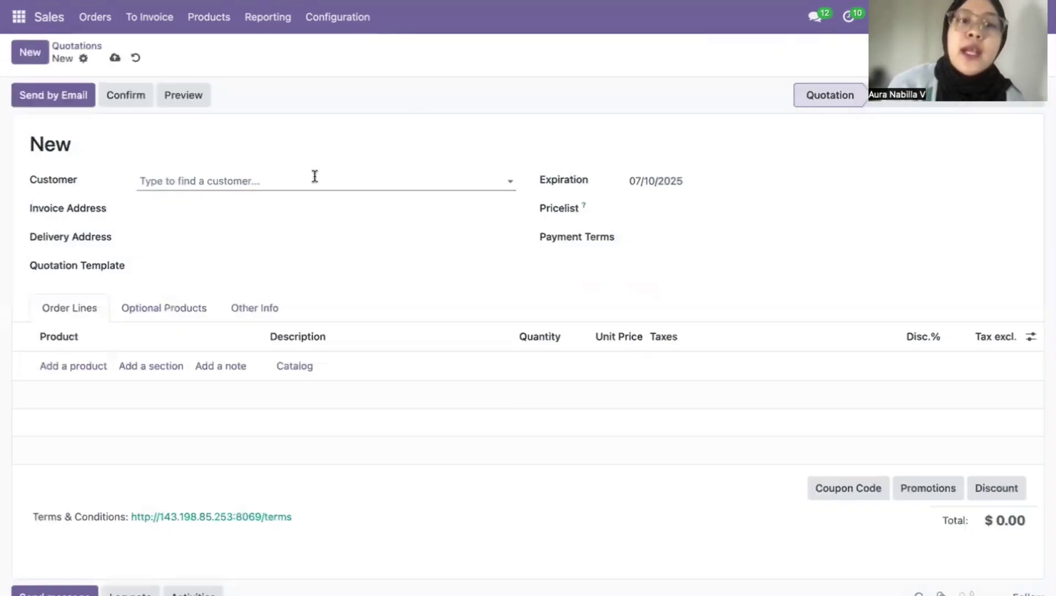
pyautogui.click(312, 180)
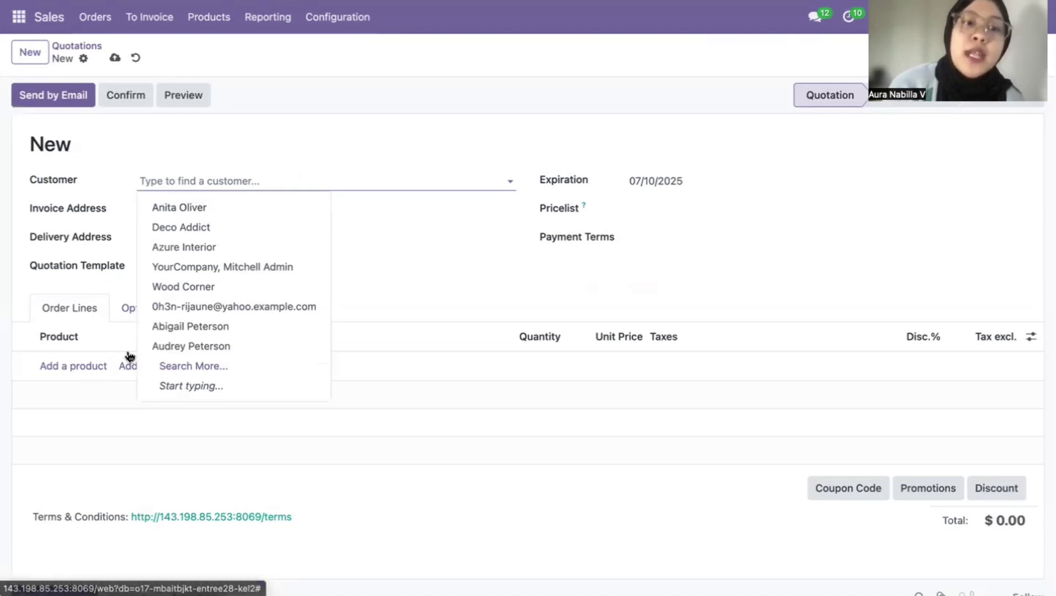
pyautogui.press('Return')
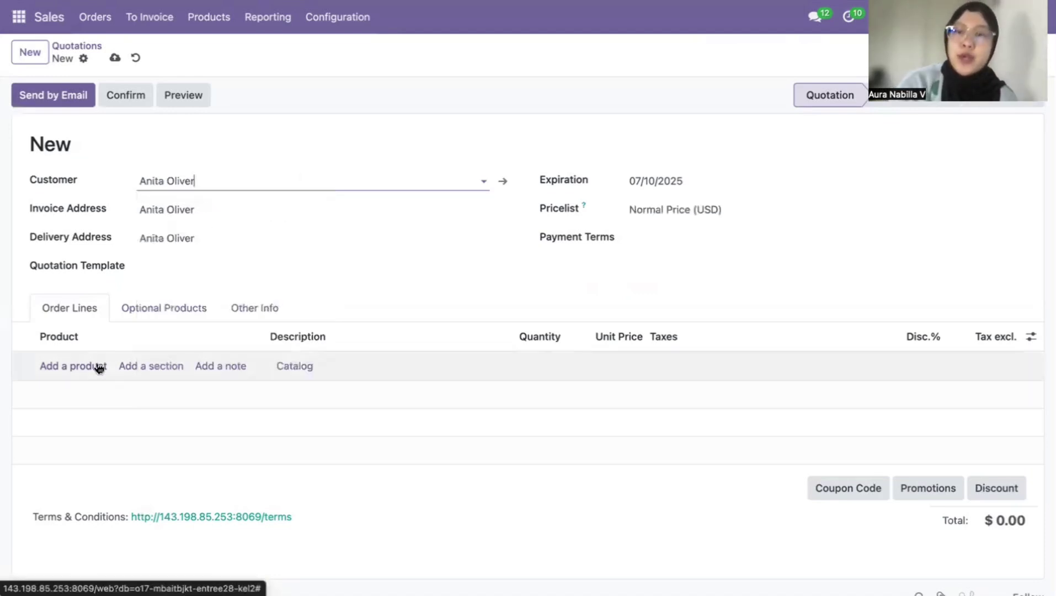
# Step: Add 2 units of On Cloud 5 Black Eclipse in size 40 to the quotation
pyautogui.click(97, 366)
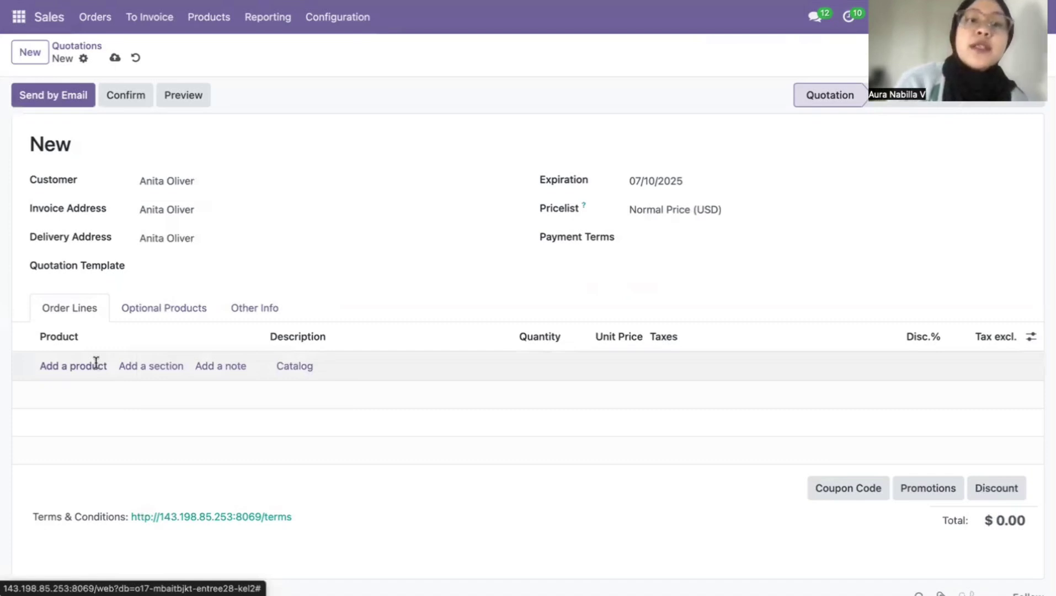
pyautogui.click(95, 364)
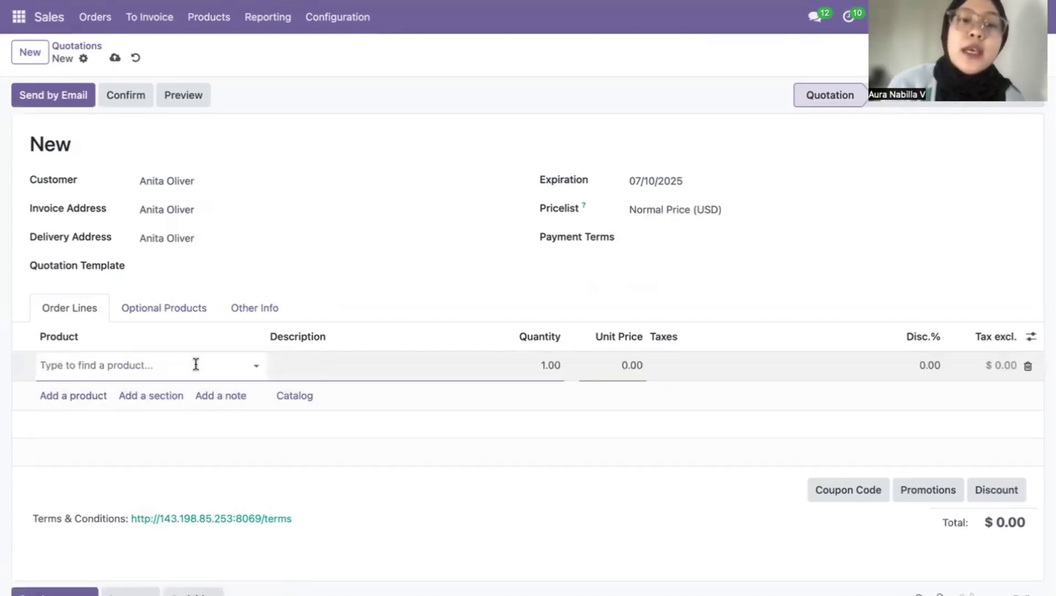
pyautogui.click(255, 365)
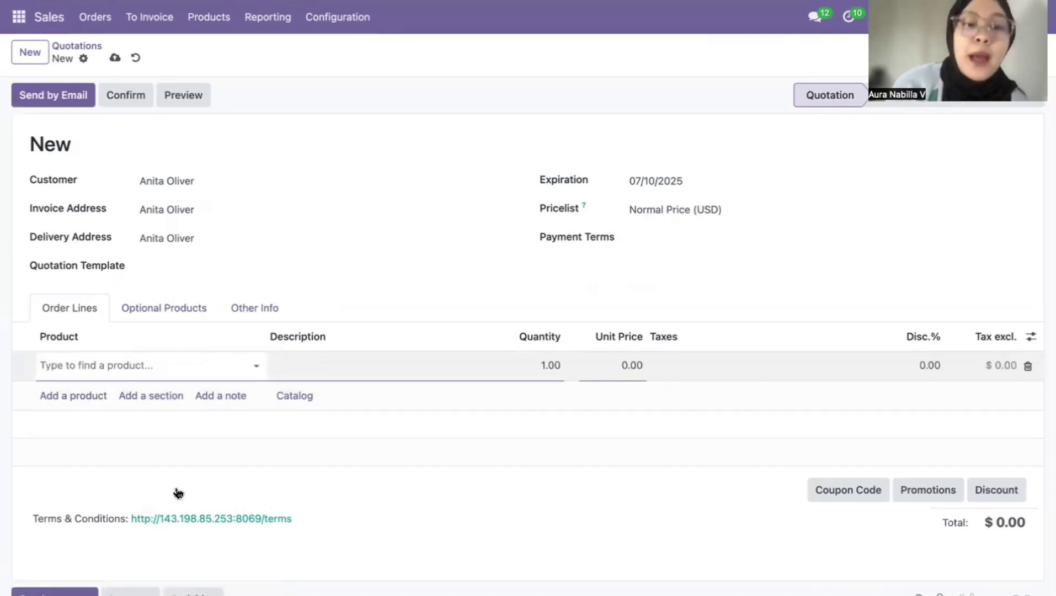
pyautogui.click(176, 488)
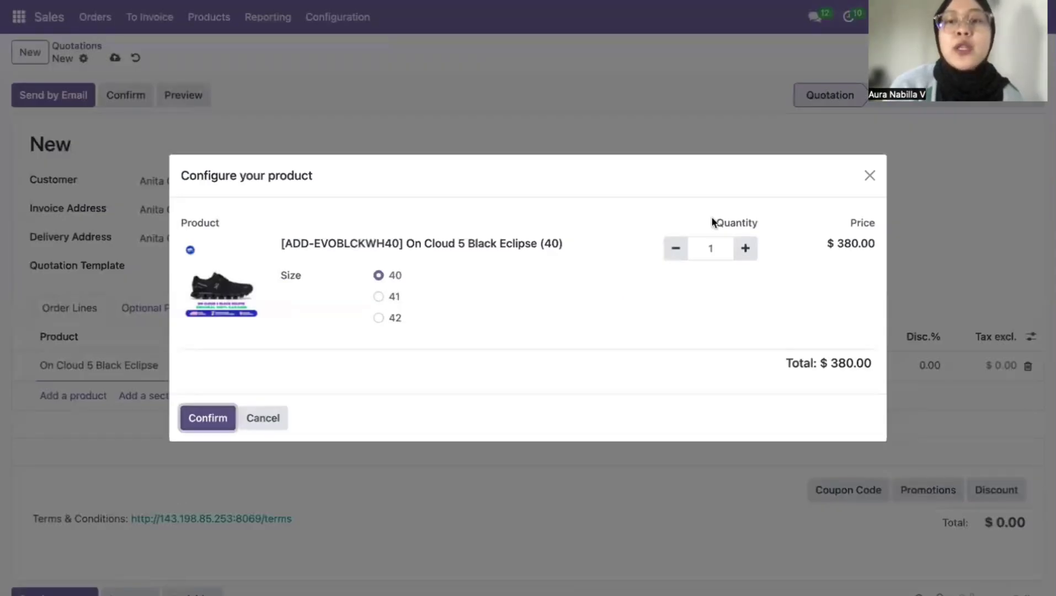
pyautogui.click(208, 417)
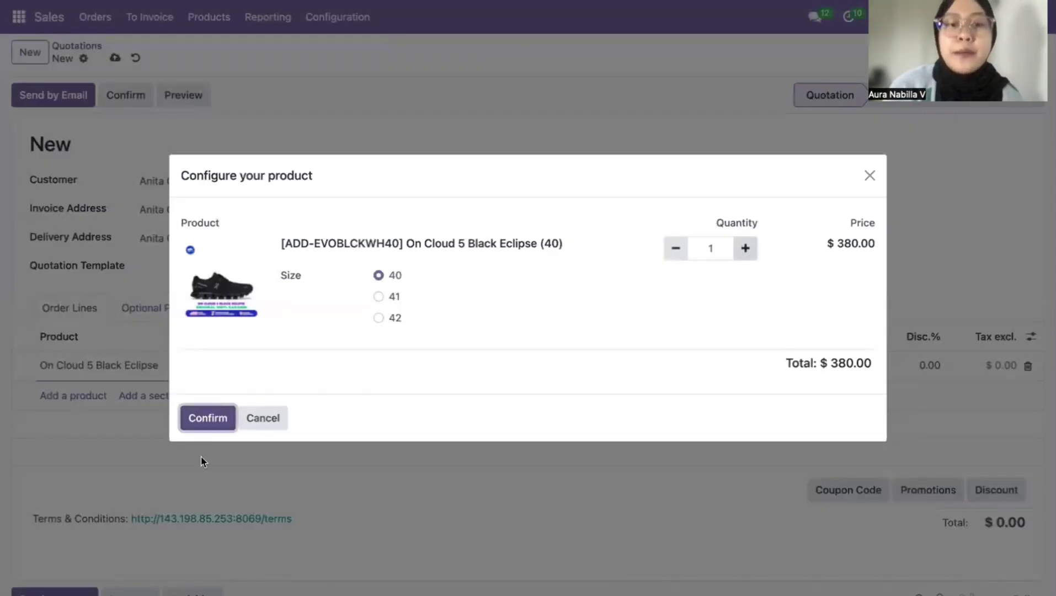
pyautogui.click(202, 417)
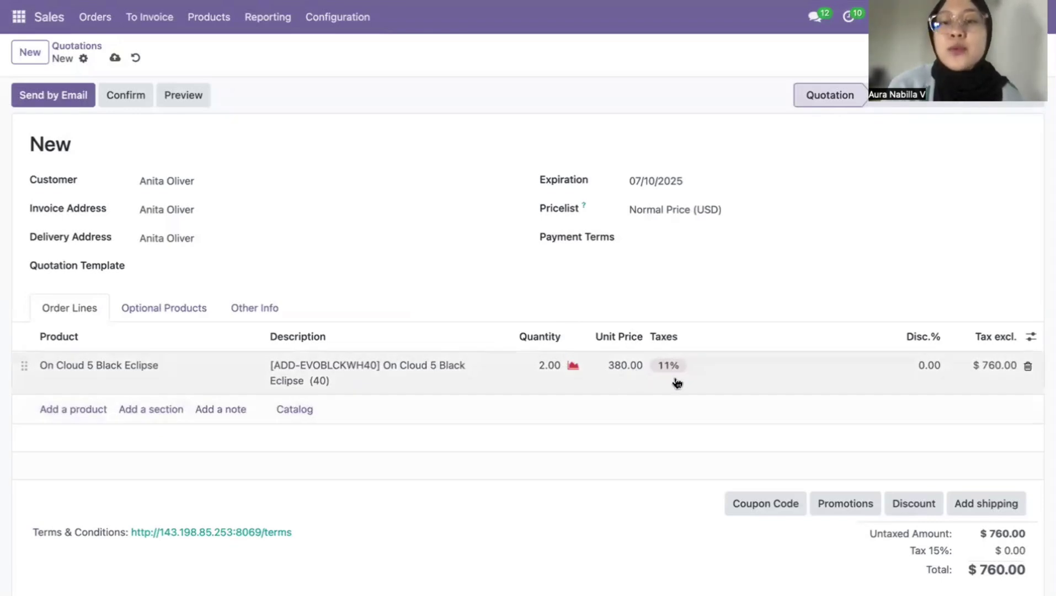
# Step: Set a 5% discount on the On Cloud 5 Black Eclipse line and review the quotation's totals
pyautogui.click(923, 366)
pyautogui.write('5')
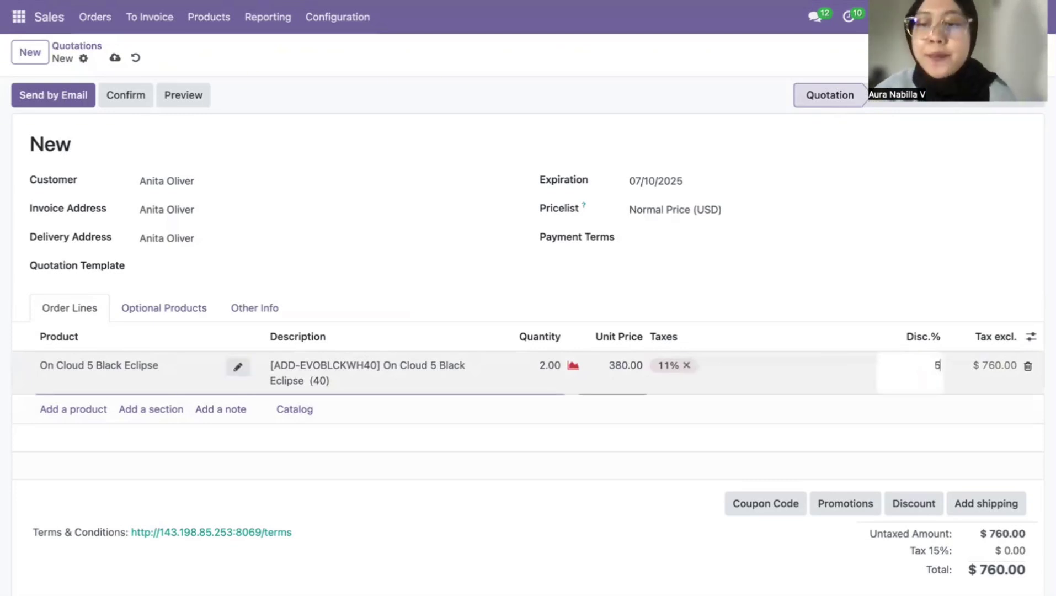
pyautogui.press('Return')
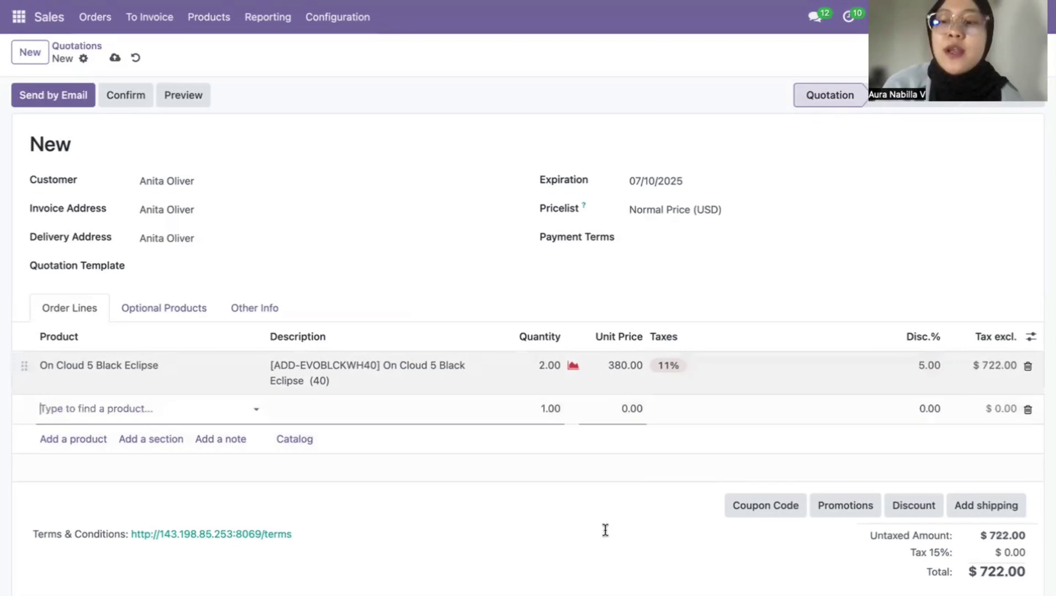
pyautogui.click(605, 530)
pyautogui.scroll(-1, 985, 322)
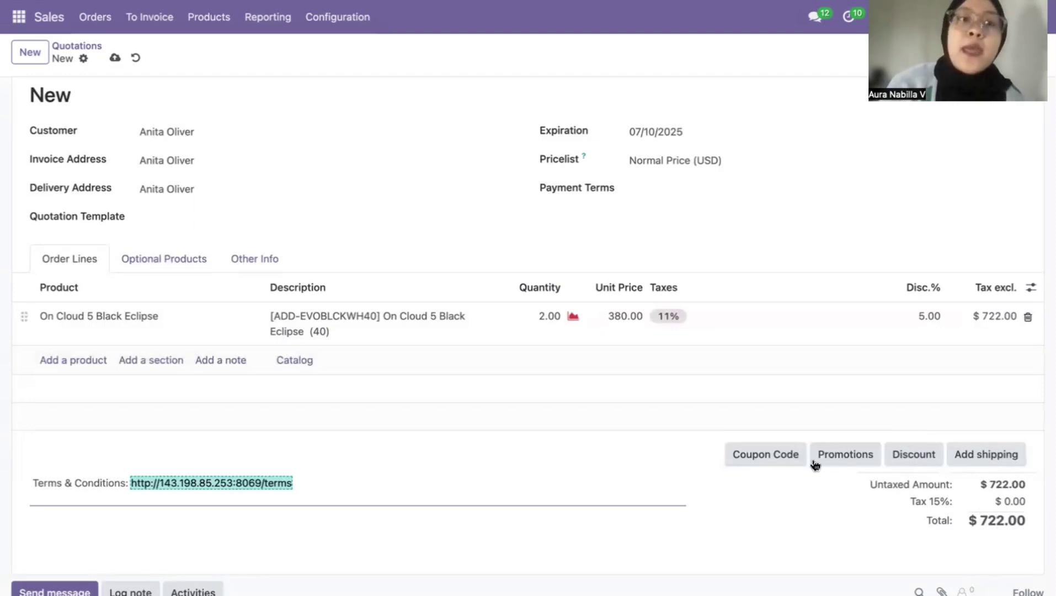
pyautogui.scroll(2, 813, 465)
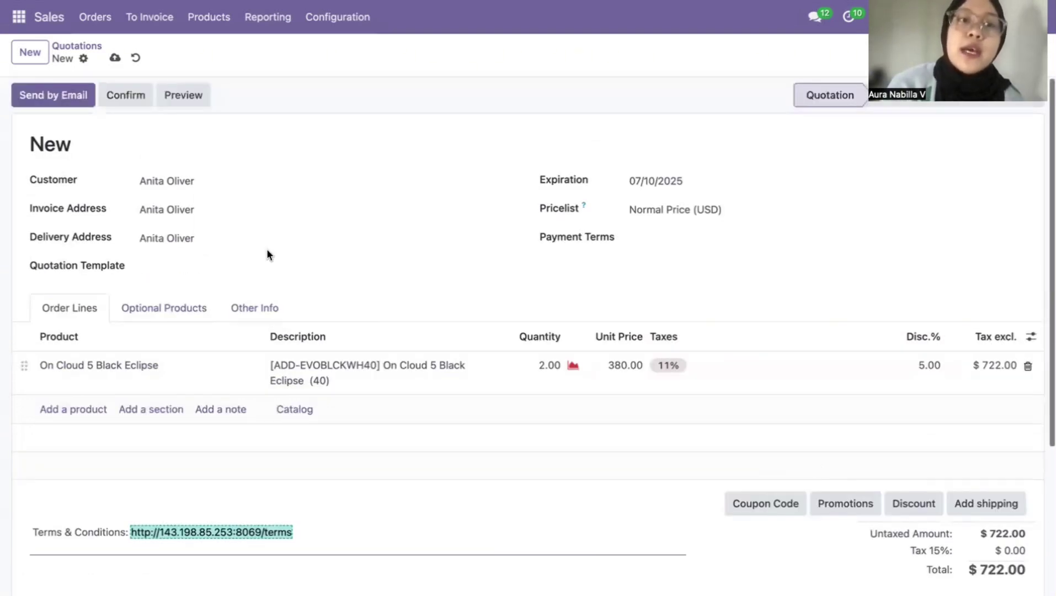
# Step: Confirm the discounted On Cloud 5 Black Eclipse quotation, and create and confirm a regular invoice for it
pyautogui.click(140, 97)
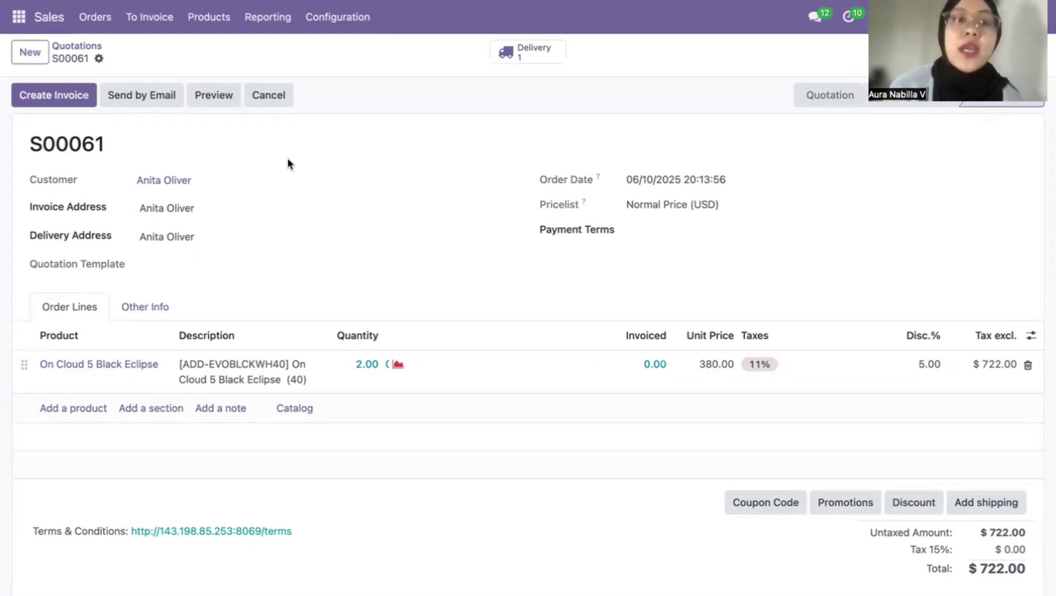
pyautogui.click(70, 101)
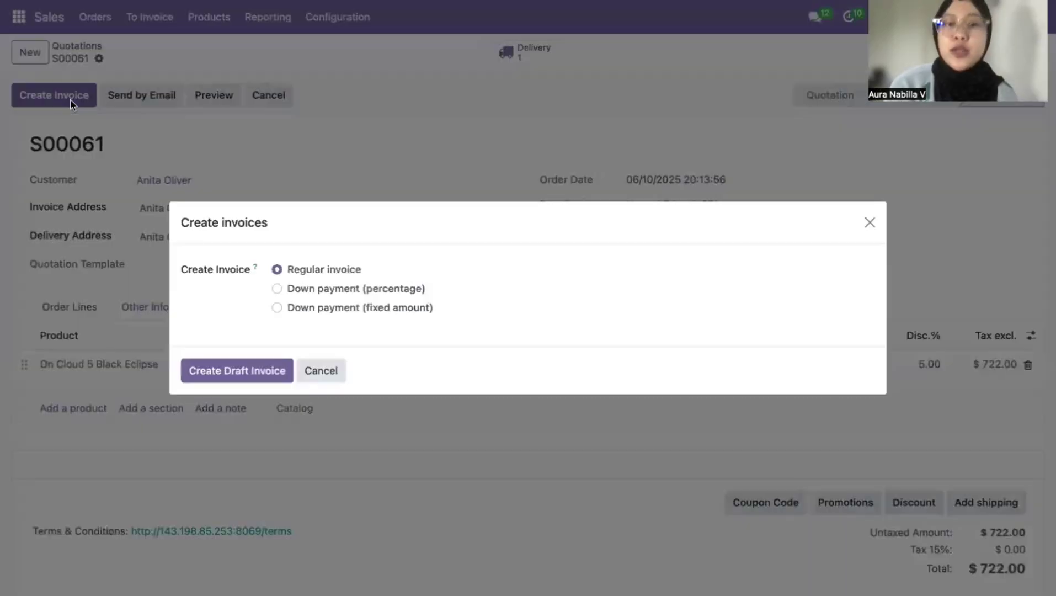
pyautogui.click(220, 375)
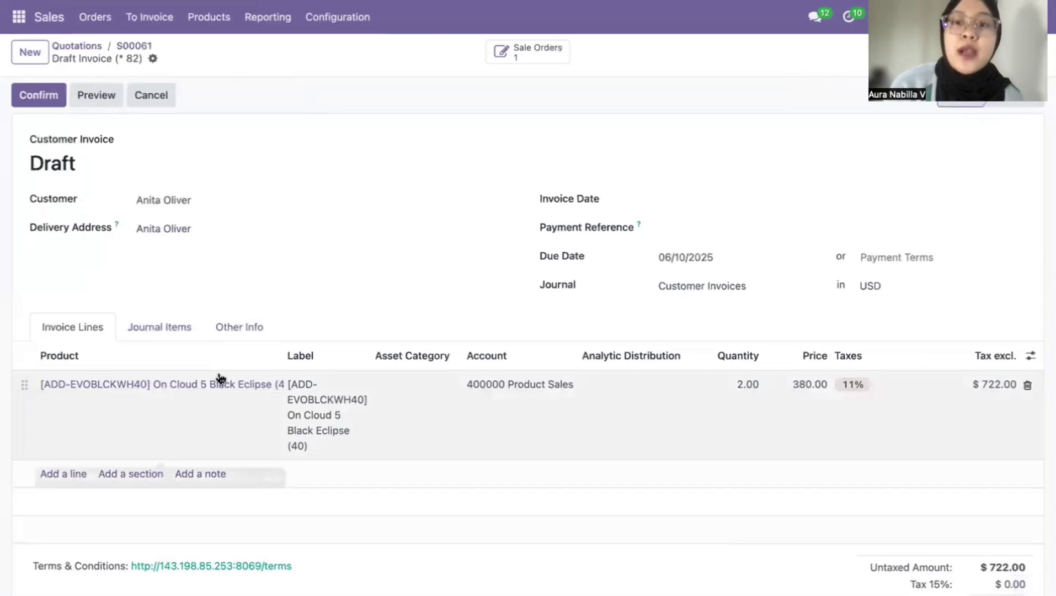
pyautogui.scroll(-2, 221, 378)
pyautogui.scroll(2, 220, 378)
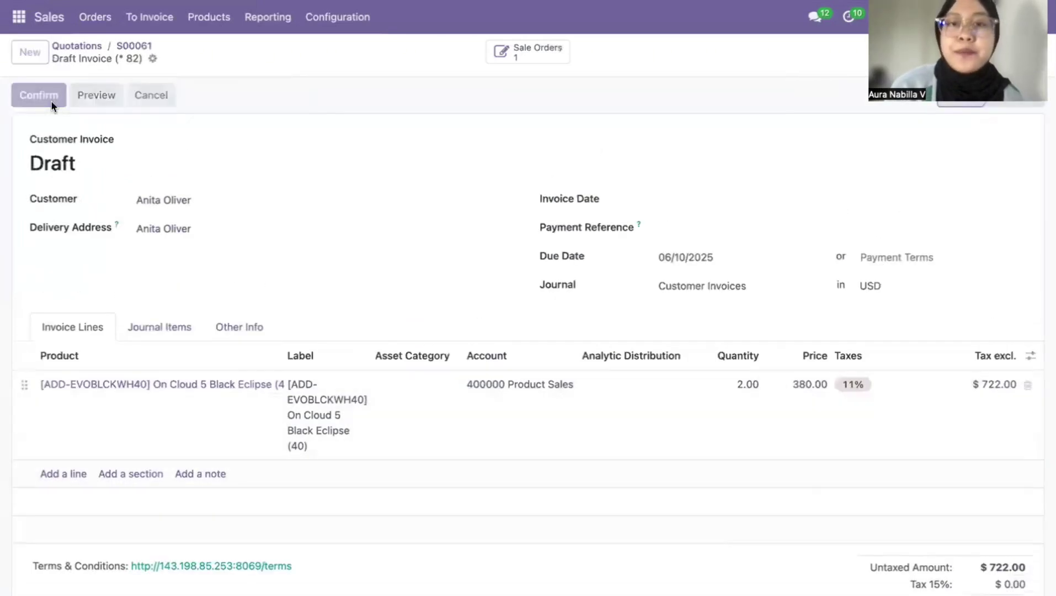
pyautogui.click(52, 102)
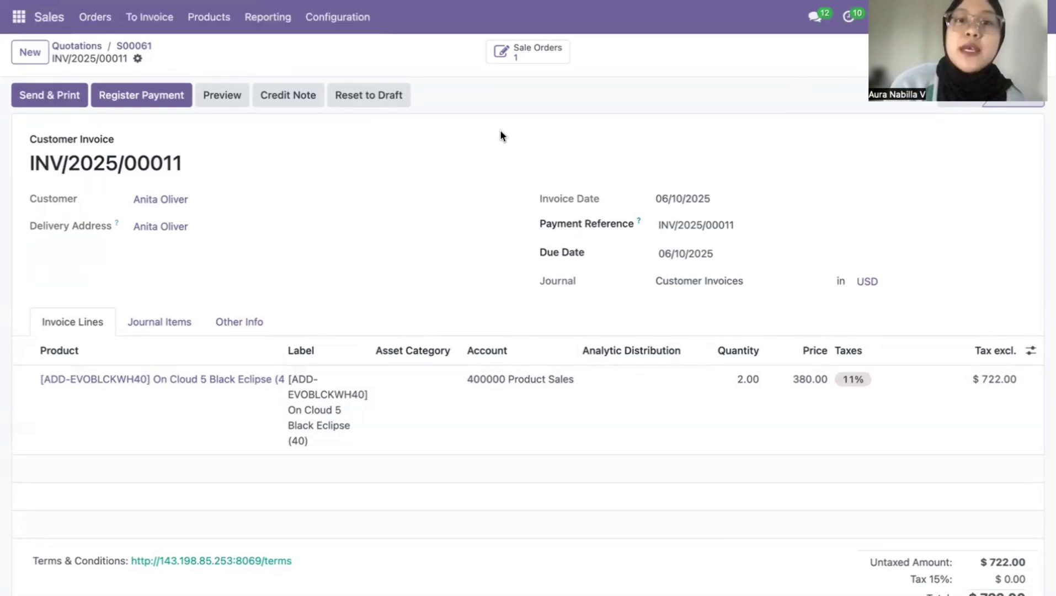
# Step: Open the invoice's linked sales order and its delivery to check the product's demand and availability
pyautogui.click(549, 62)
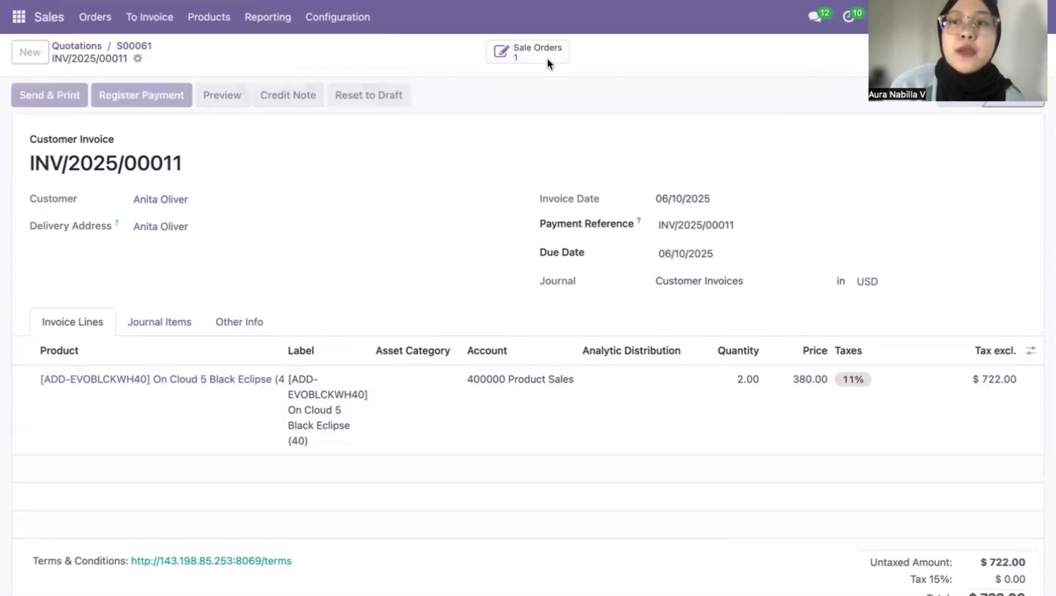
pyautogui.click(504, 50)
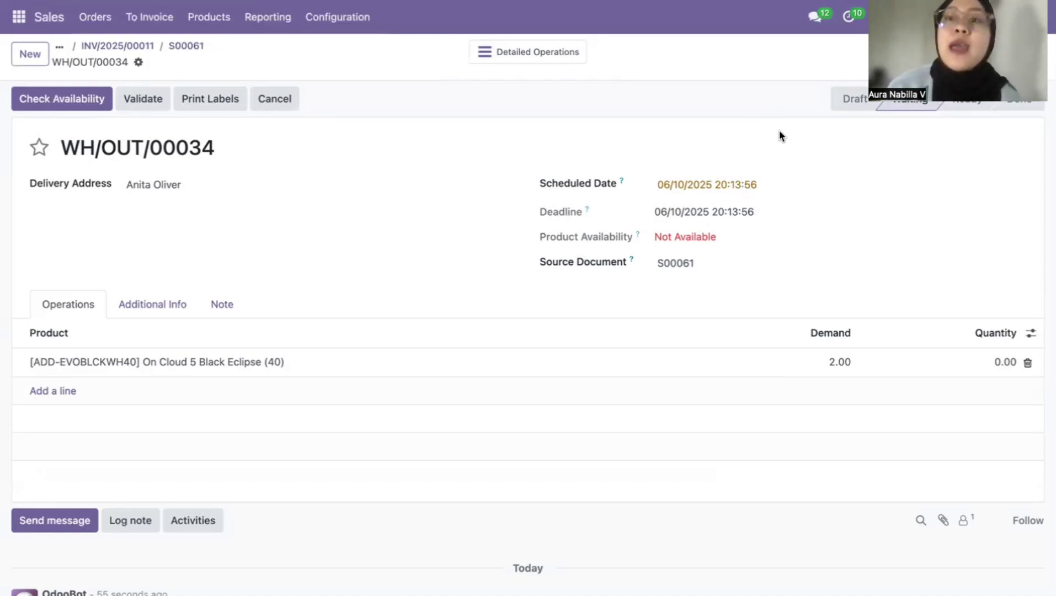
pyautogui.moveTo(1023, 106)
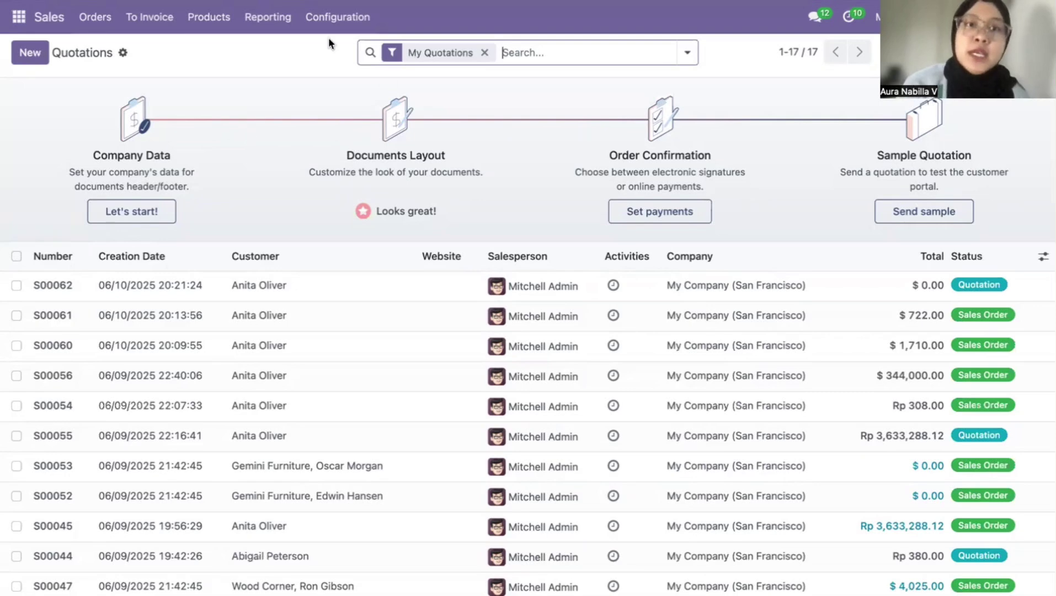
# Step: Search the Sales settings for "default" to locate the Quotation Templates option
pyautogui.click(318, 22)
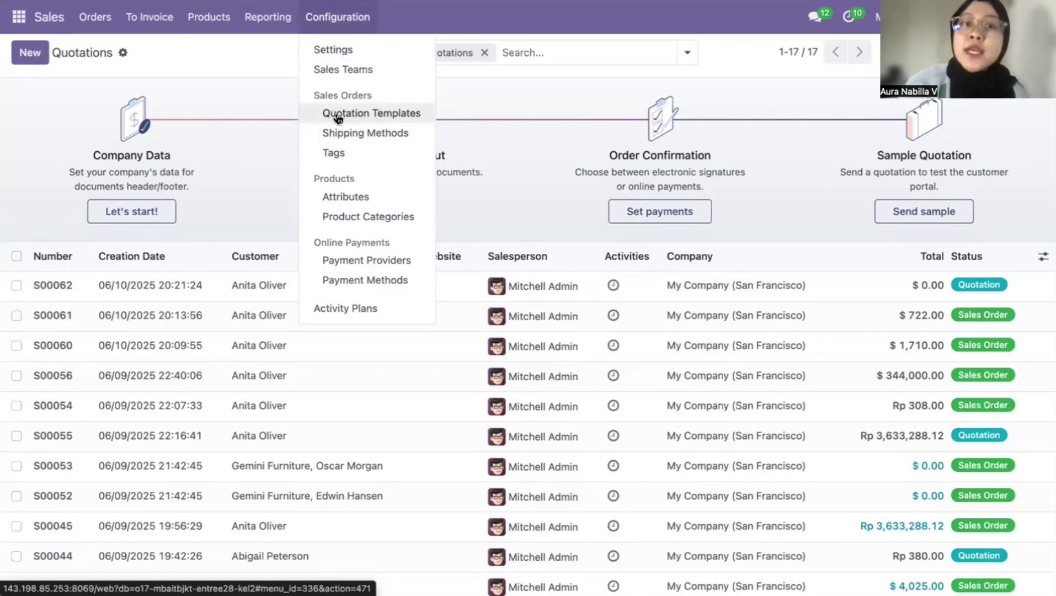
pyautogui.click(341, 50)
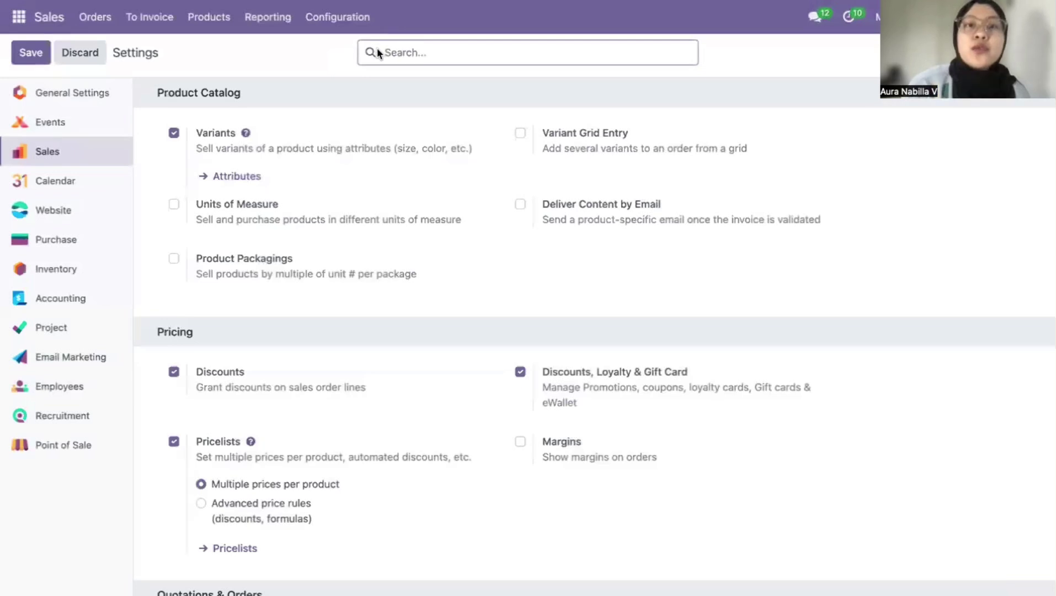
pyautogui.click(398, 51)
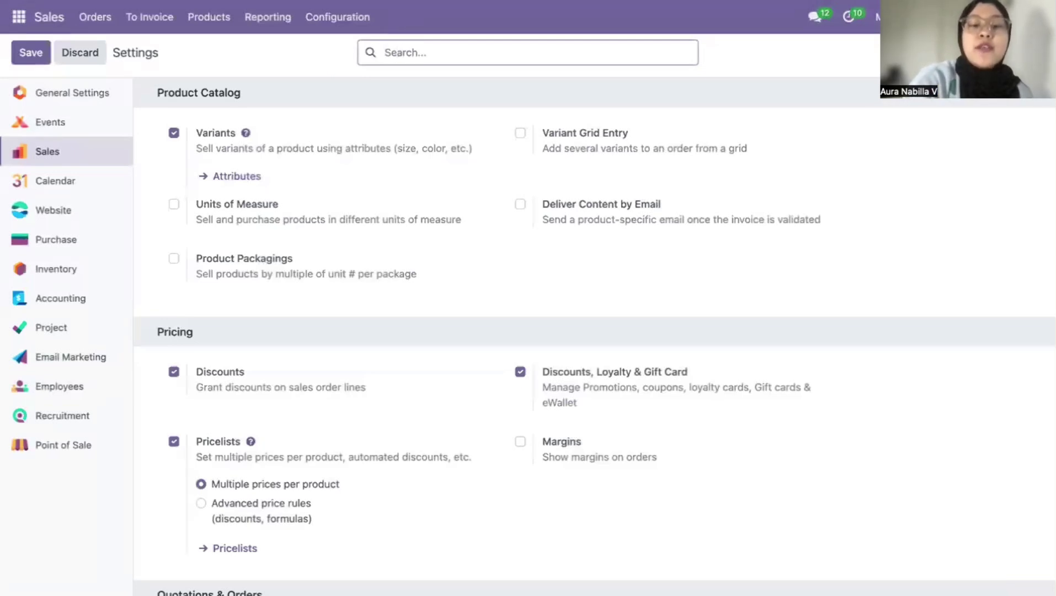
pyautogui.write('default')
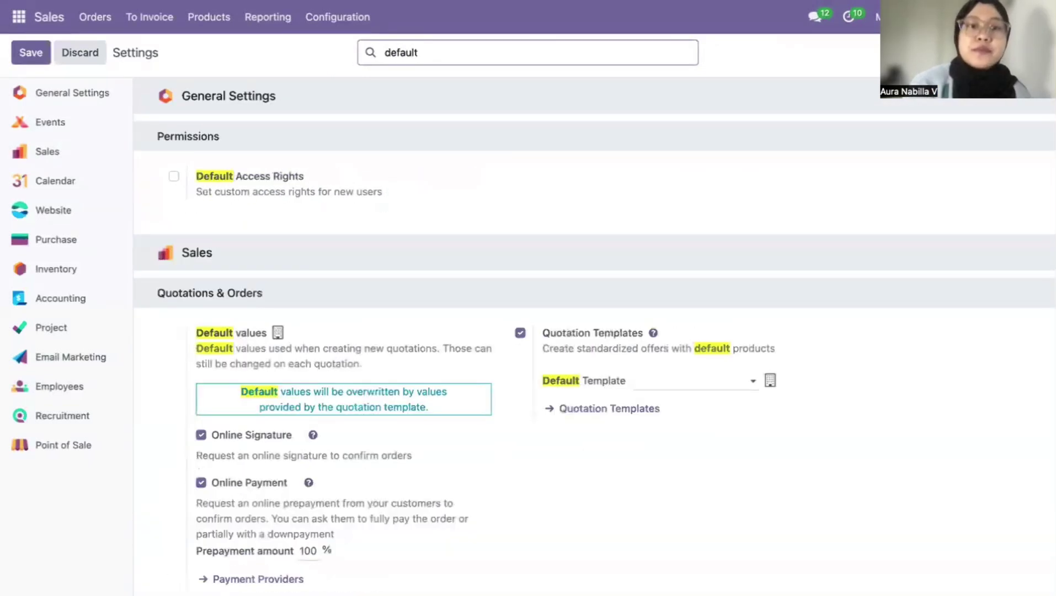
pyautogui.scroll(-1, 354, 303)
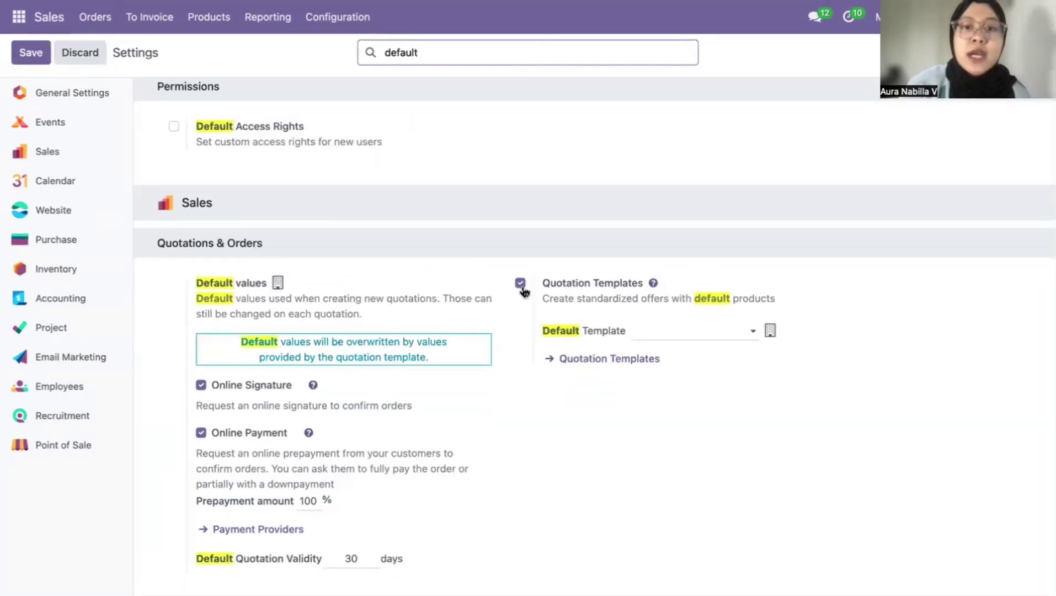
# Step: Make sure Quotation Templates is enabled under Quotations & Orders and save the settings
pyautogui.click(520, 284)
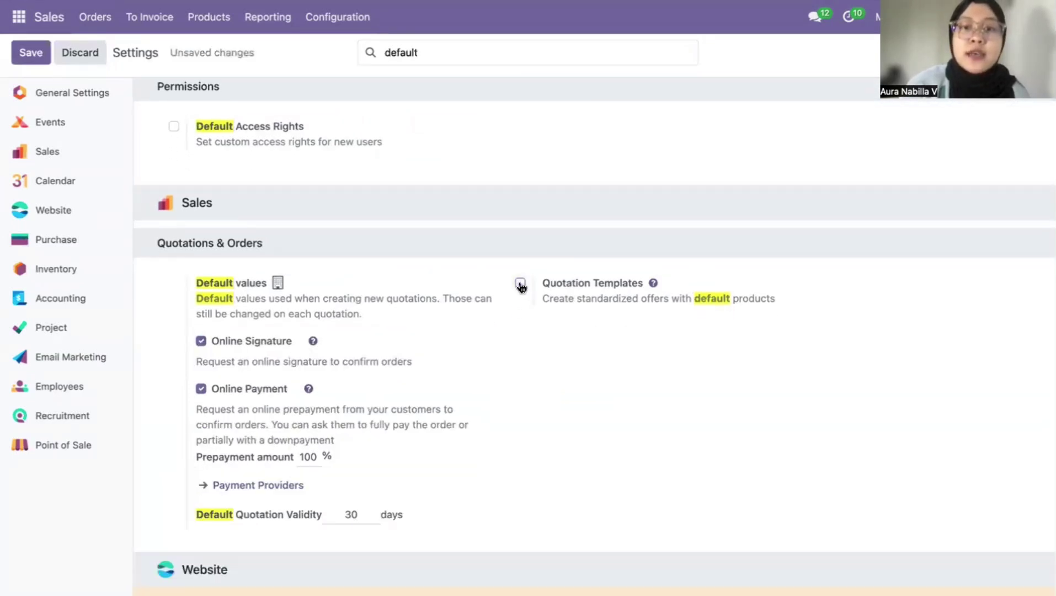
pyautogui.click(520, 284)
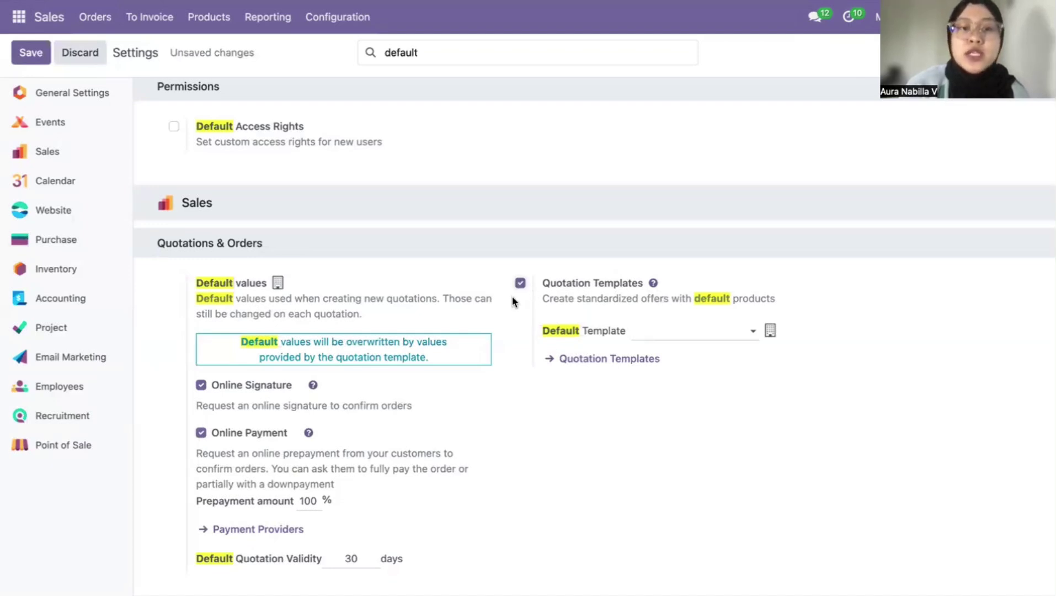
pyautogui.scroll(-1, 512, 298)
pyautogui.scroll(1, 512, 301)
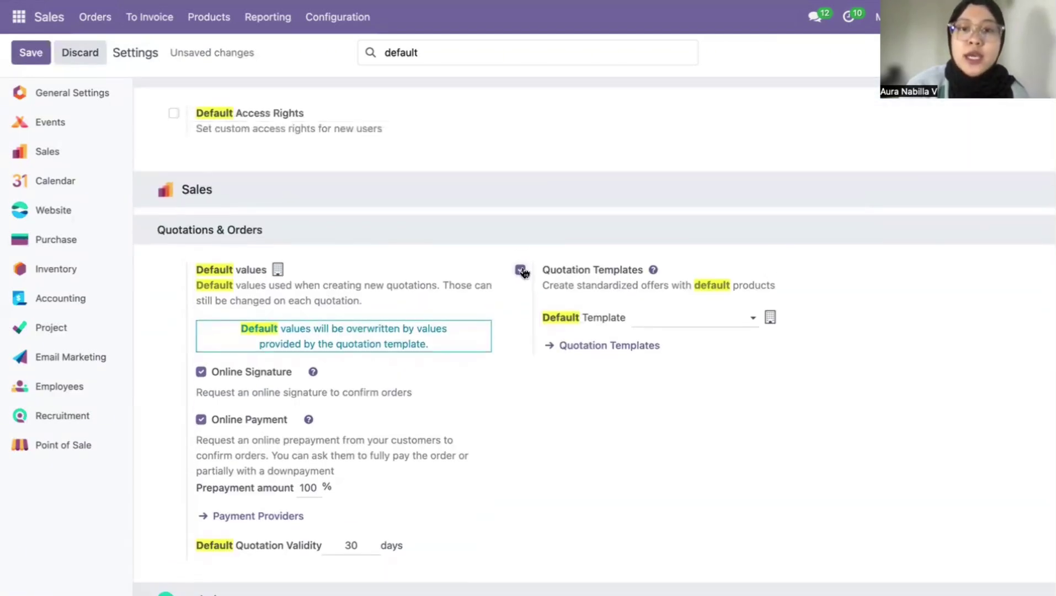
pyautogui.click(521, 271)
pyautogui.click(521, 271)
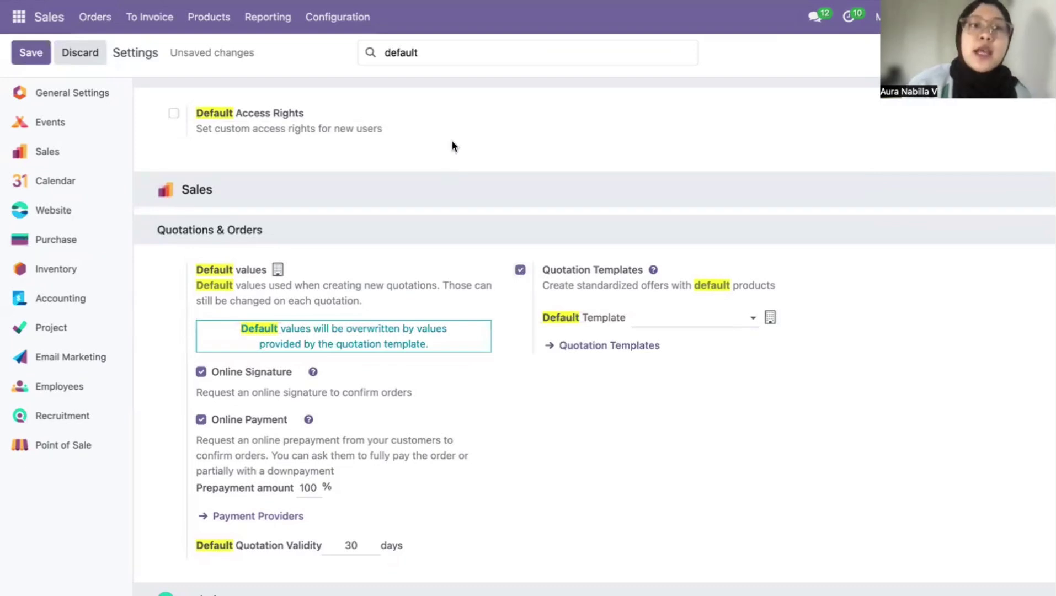
pyautogui.click(30, 54)
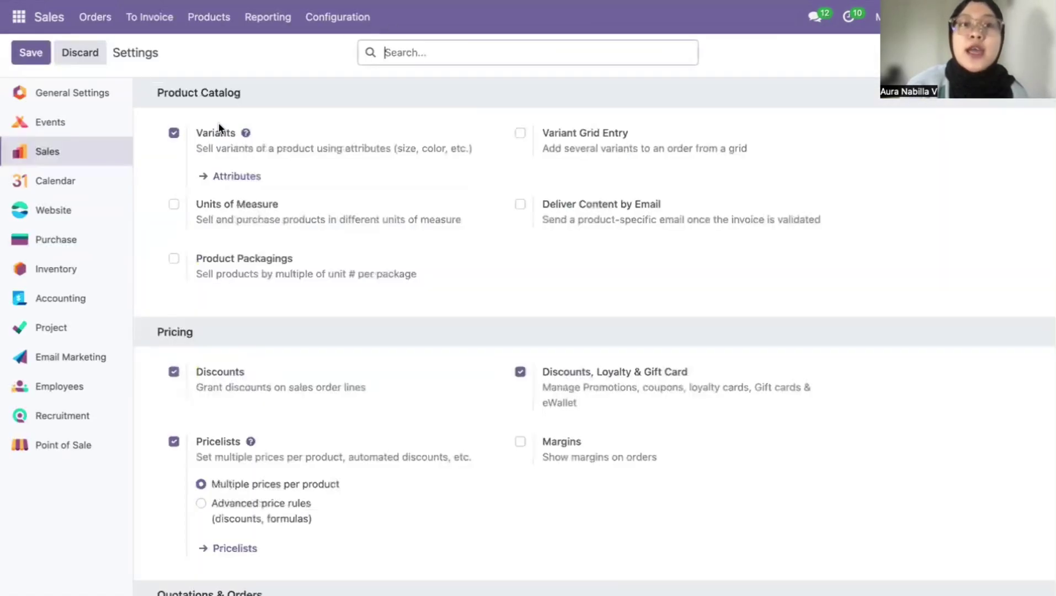
# Step: Create a new quotation template named "Order Sepatu Kemenpora"
pyautogui.click(322, 25)
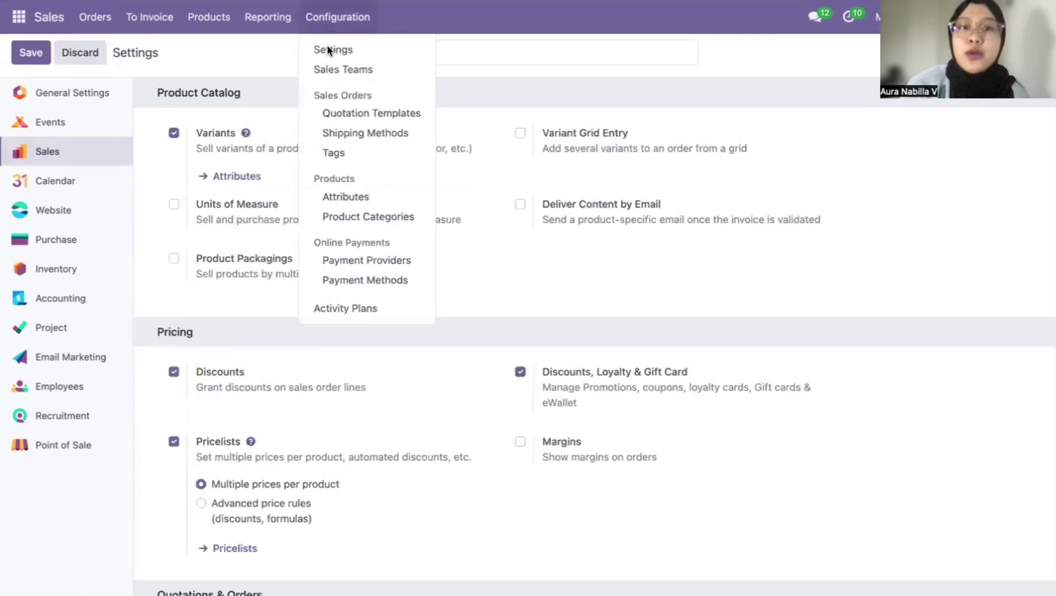
pyautogui.click(351, 113)
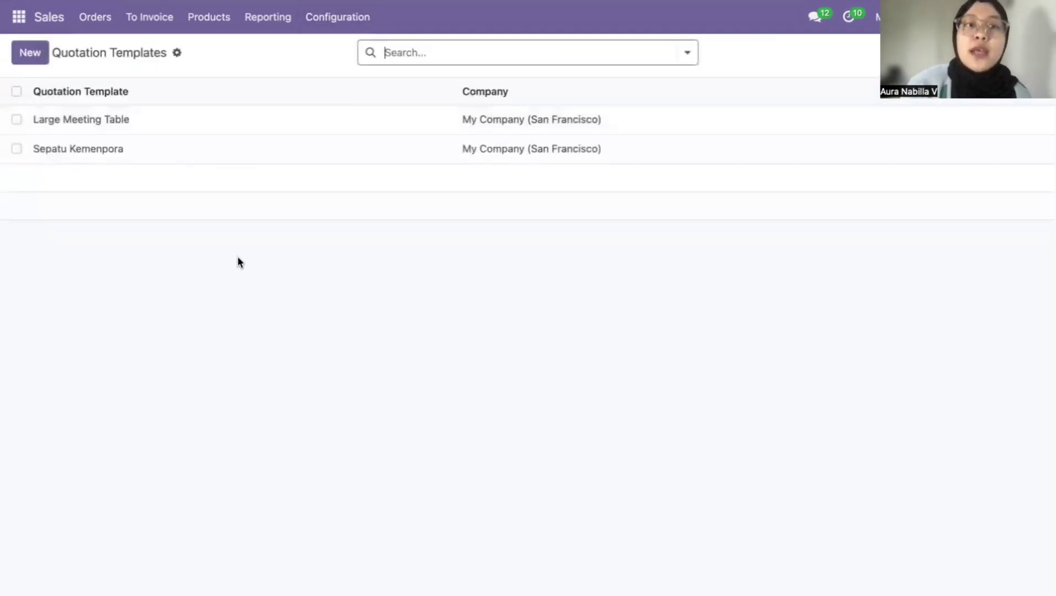
pyautogui.click(30, 59)
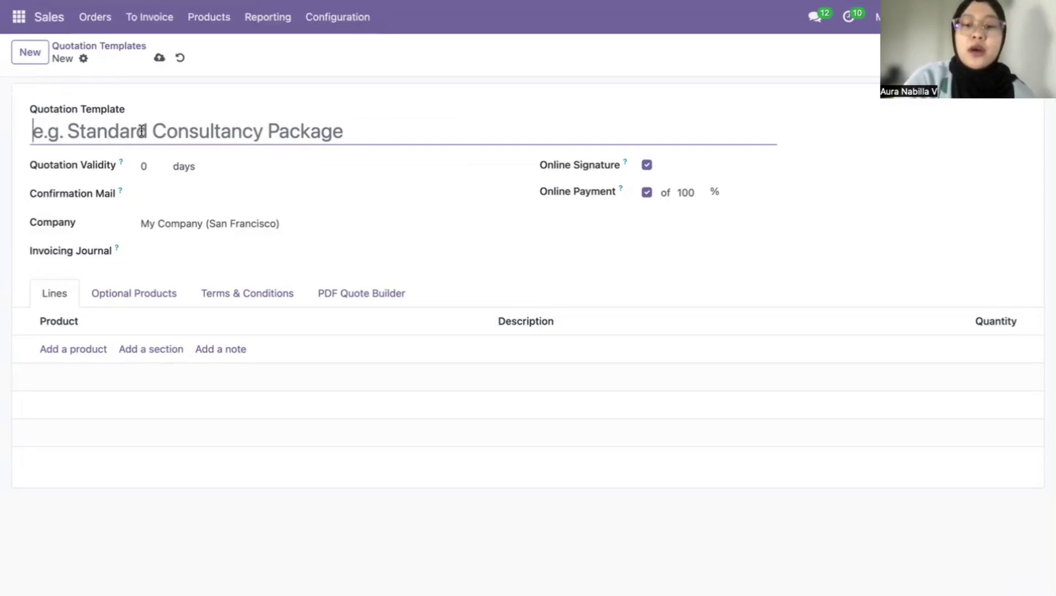
pyautogui.write('Order Sepatu')
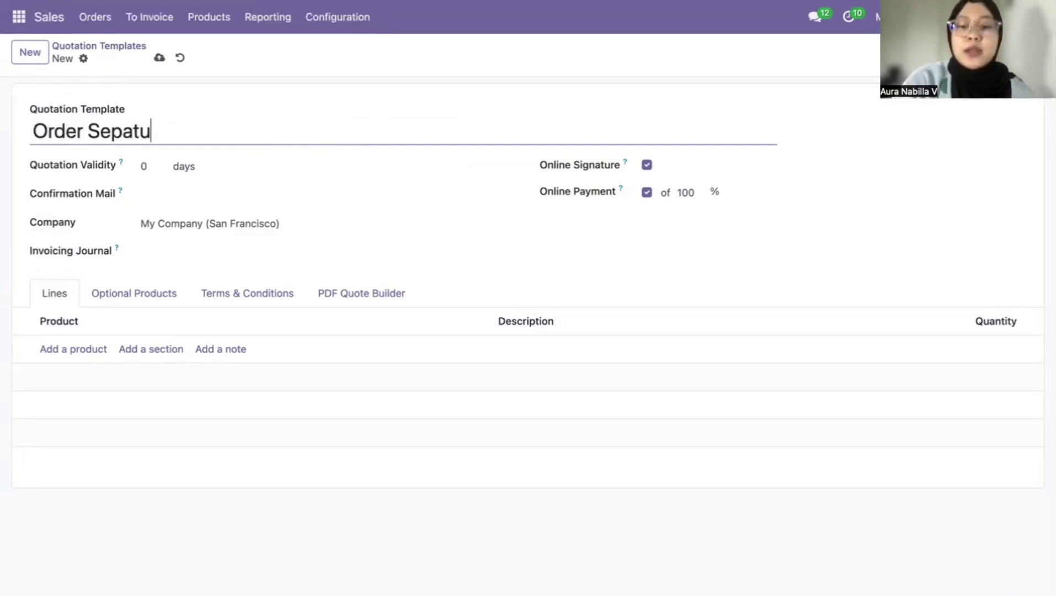
pyautogui.write(' Kemenpora')
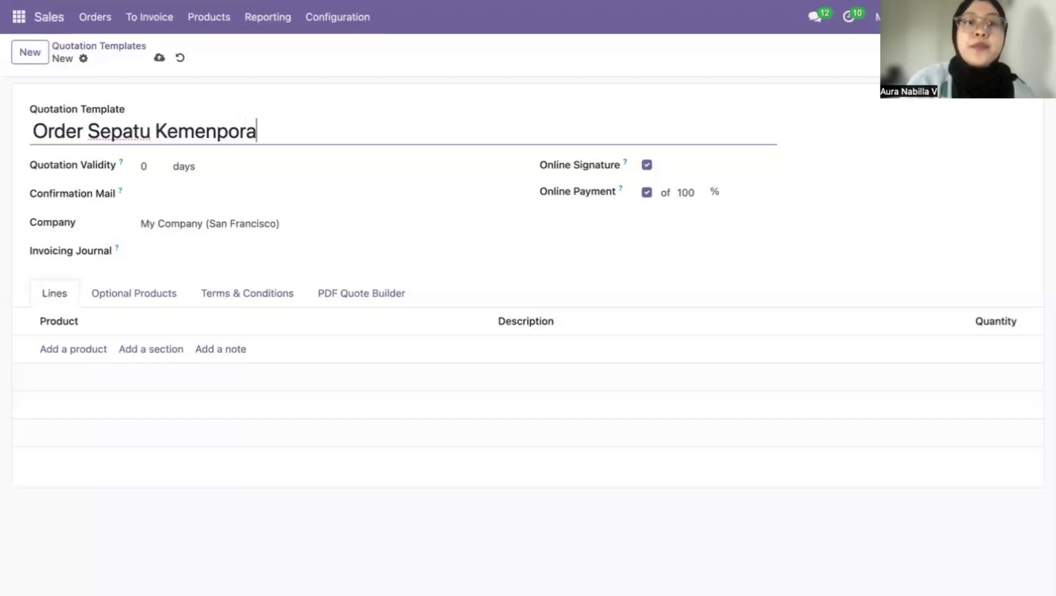
# Step: Add On Cloud 5 Black Eclipse (40) and Adidas Adizero EVO SL White Black Men (40) as the template's product lines
pyautogui.click(55, 349)
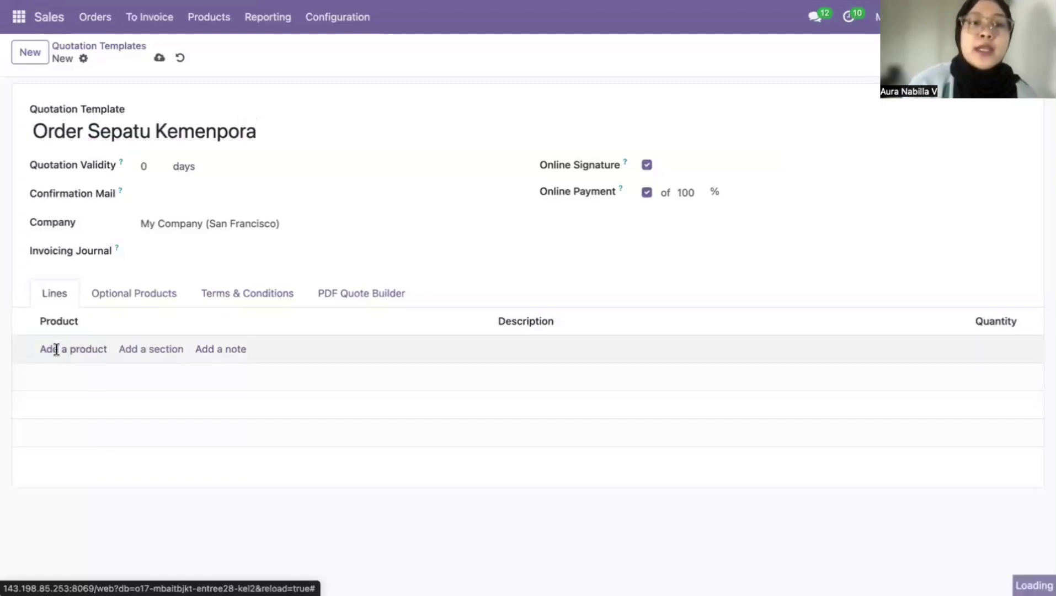
pyautogui.click(478, 350)
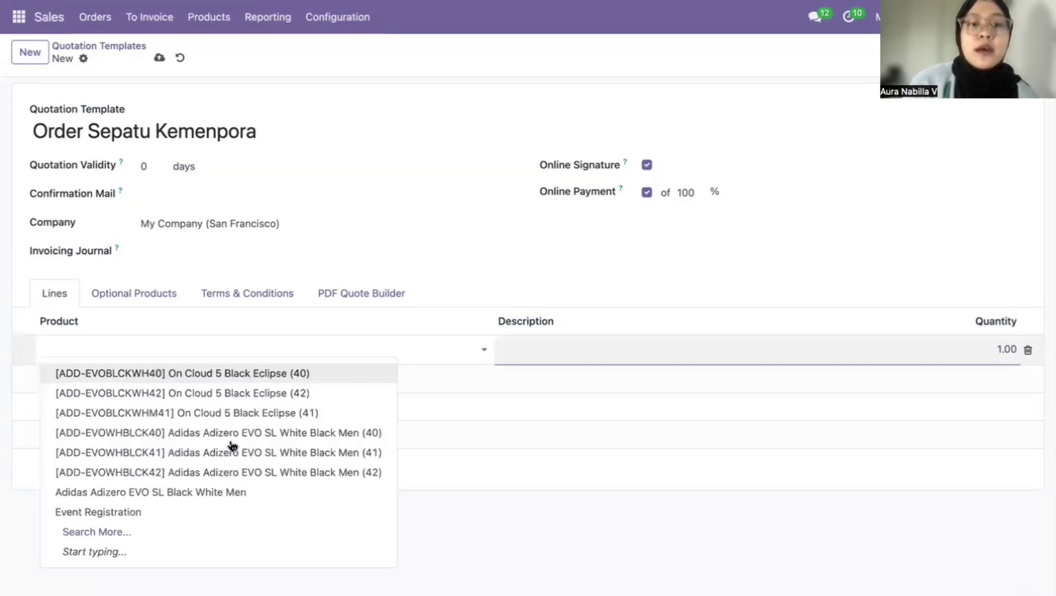
pyautogui.click(219, 373)
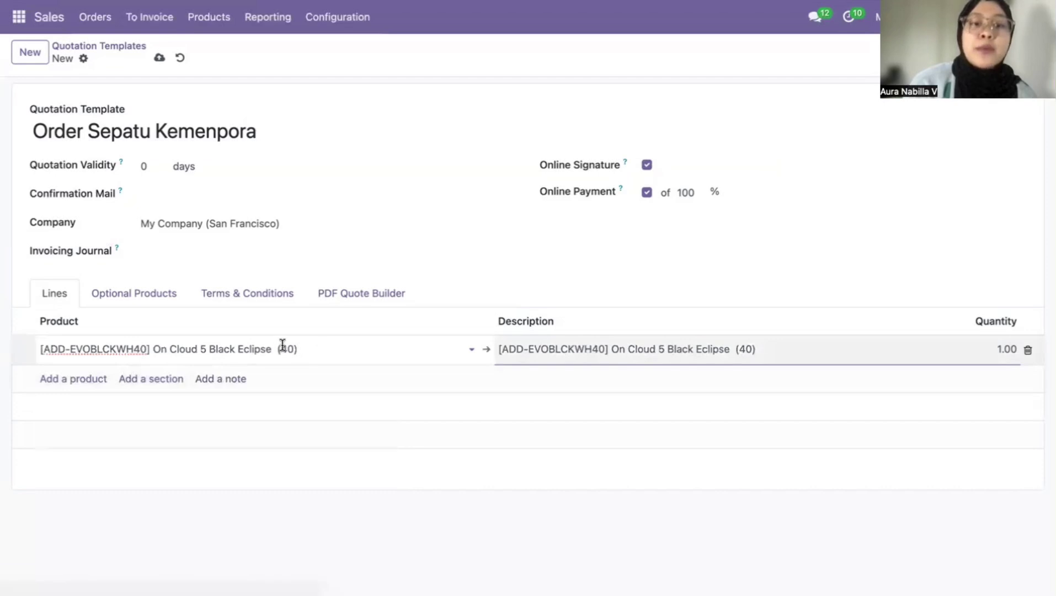
pyautogui.click(97, 378)
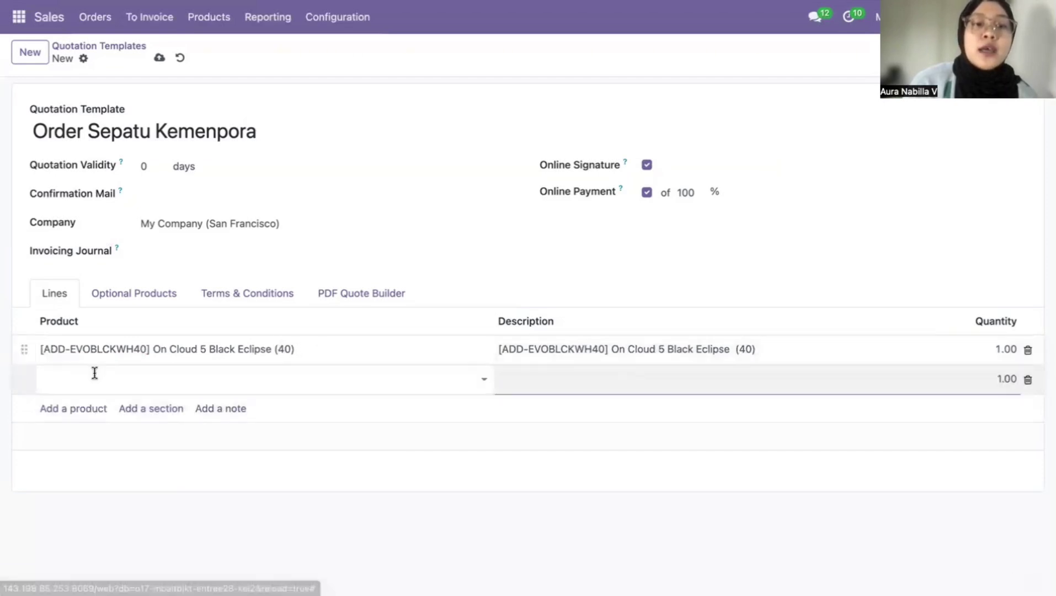
pyautogui.click(430, 377)
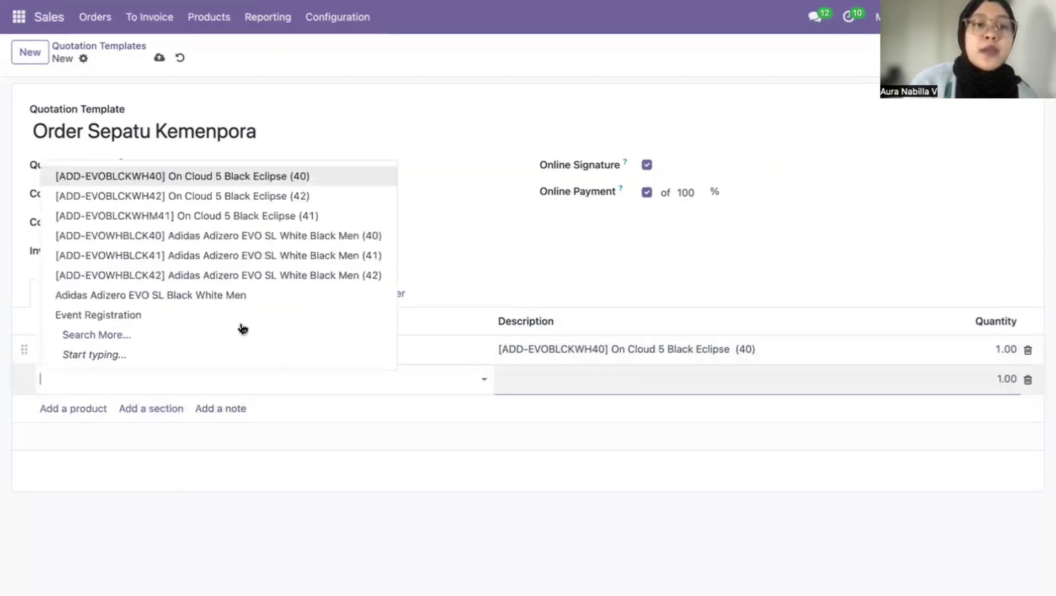
pyautogui.click(290, 236)
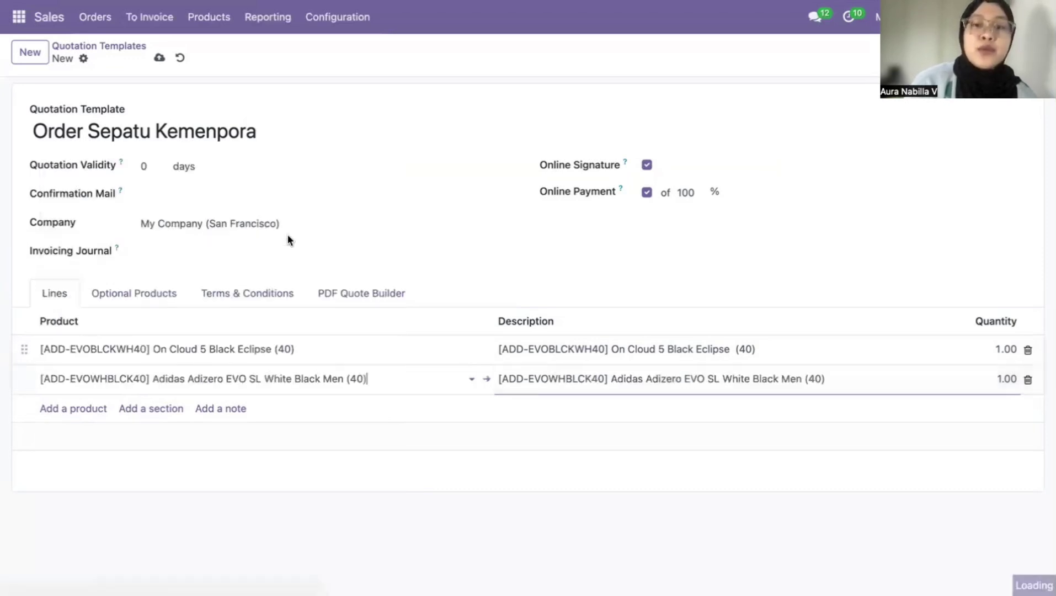
# Step: Set the quantity of both product lines to 5, save the template, and return to the quotation templates list
pyautogui.click(1004, 350)
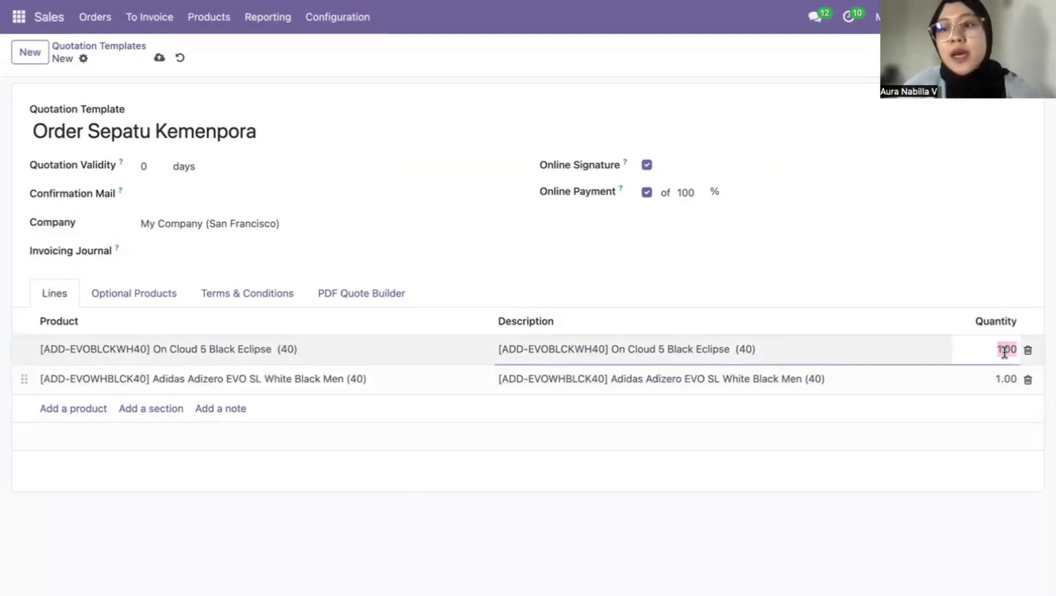
pyautogui.write('5')
pyautogui.click(1007, 378)
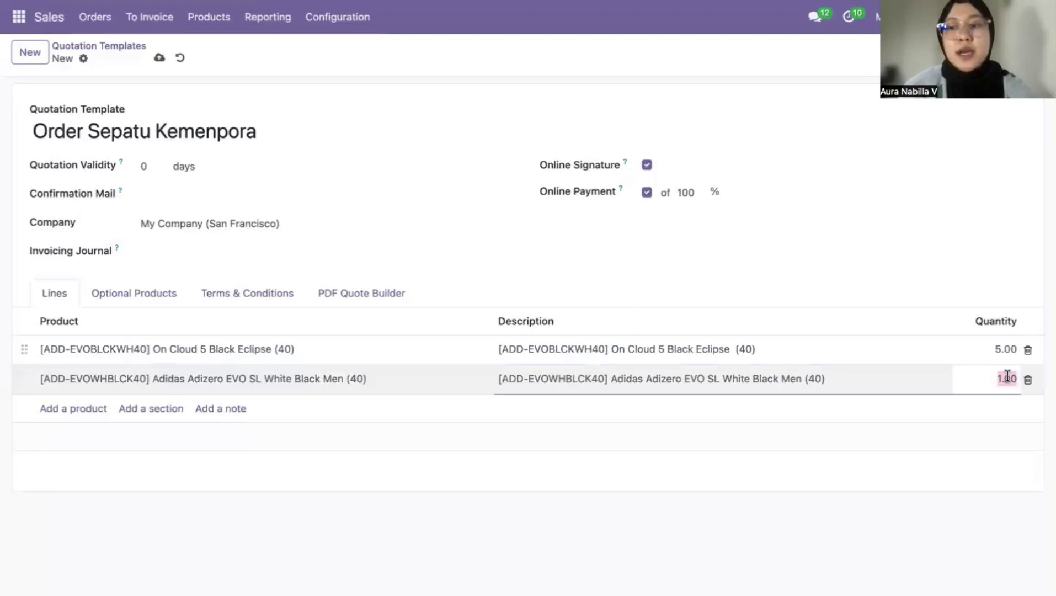
pyautogui.write('5')
pyautogui.click(662, 532)
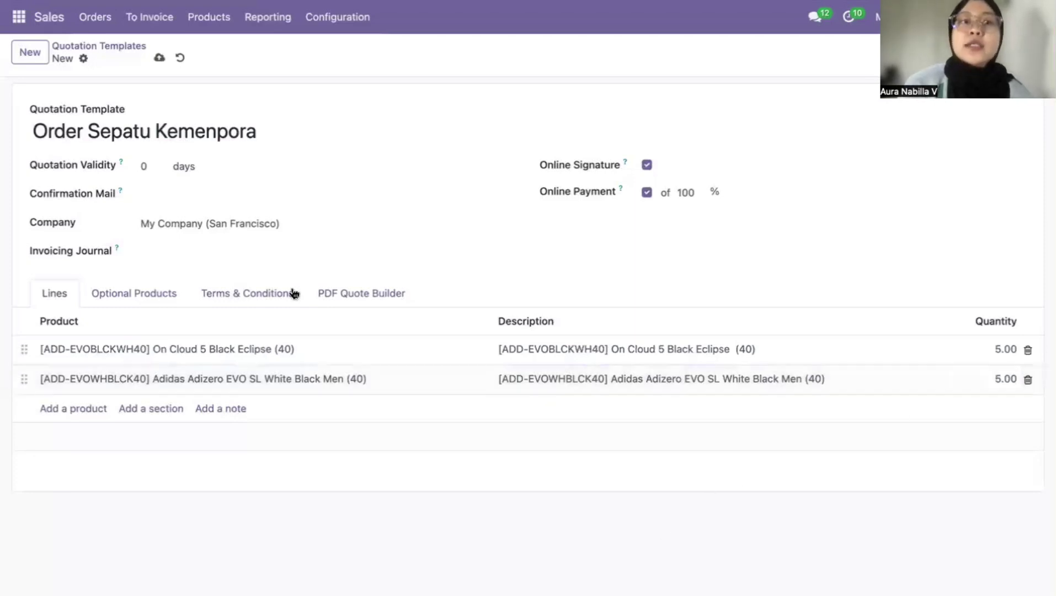
pyautogui.click(159, 61)
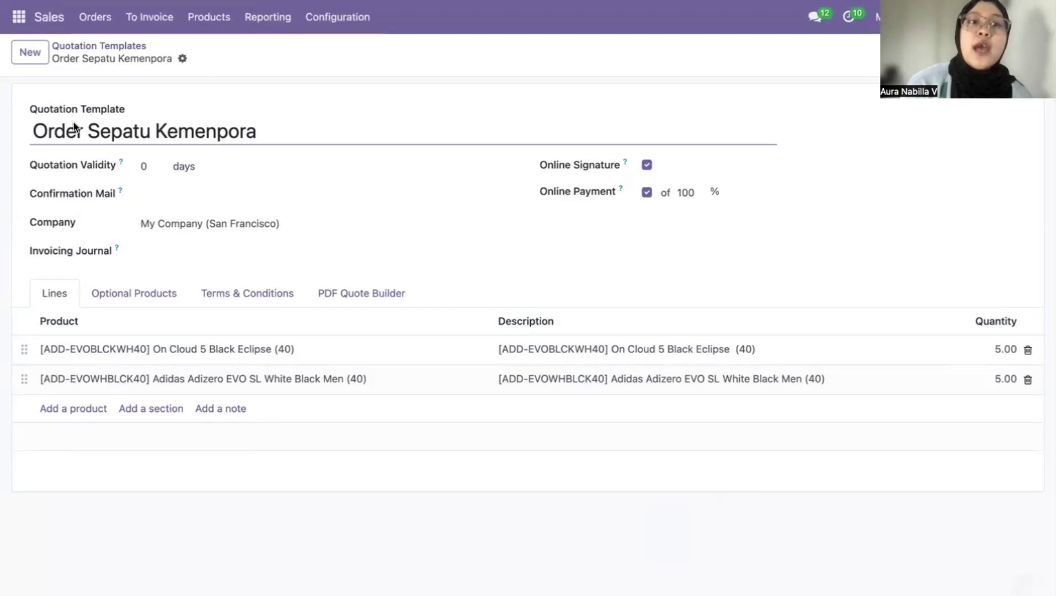
pyautogui.click(326, 20)
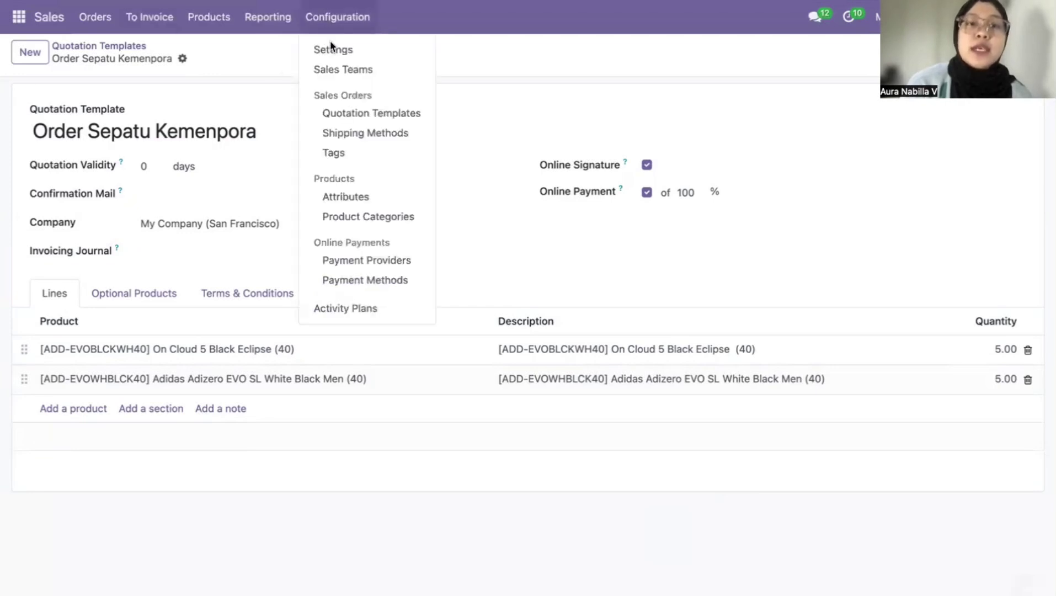
pyautogui.click(350, 112)
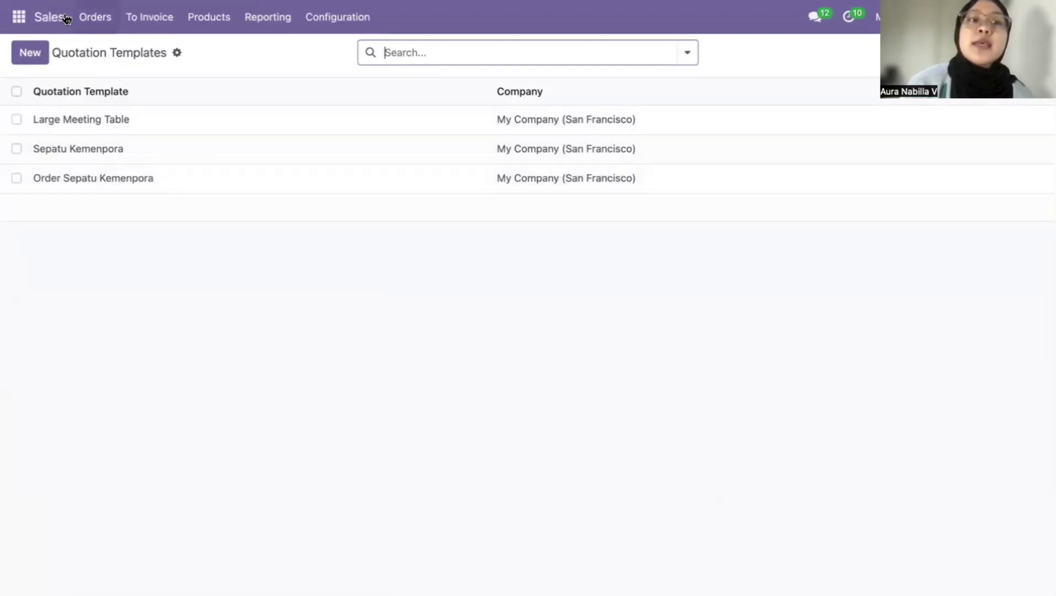
# Step: Create a new quotation and select the existing customer used on the most recent orders
pyautogui.click(98, 17)
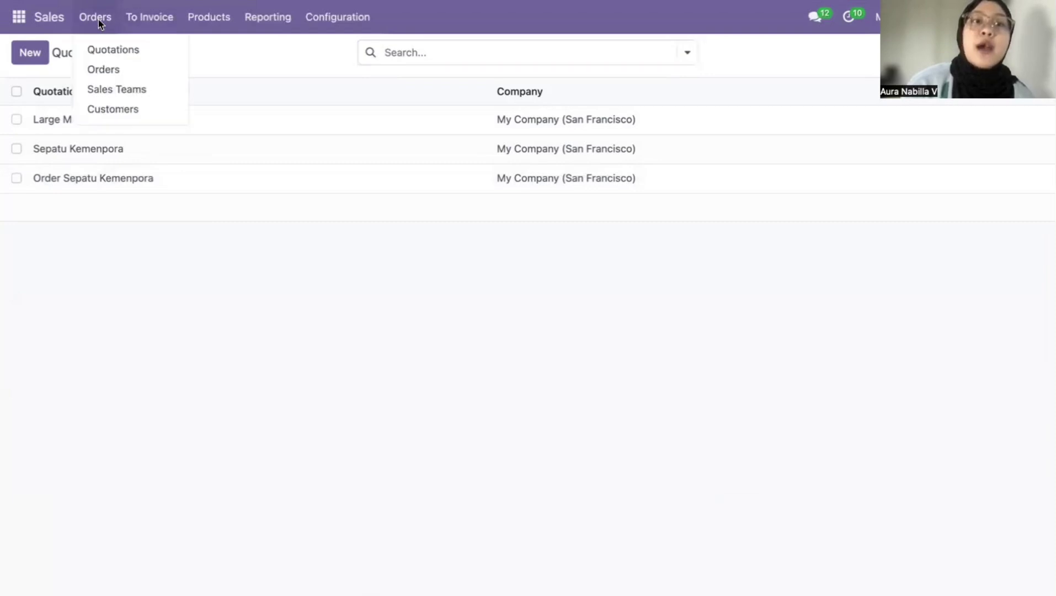
pyautogui.click(107, 47)
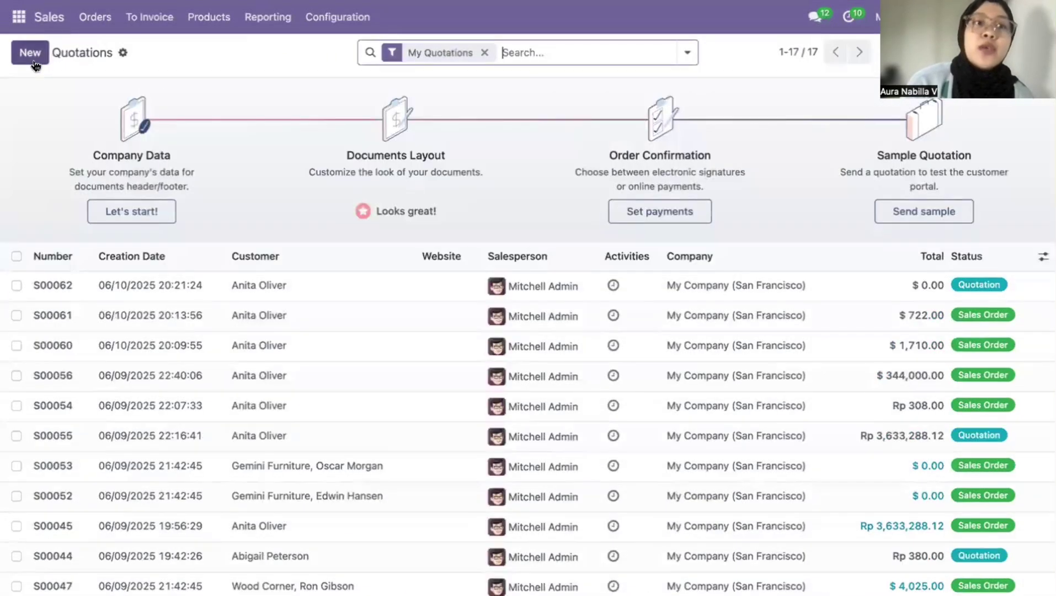
pyautogui.click(33, 61)
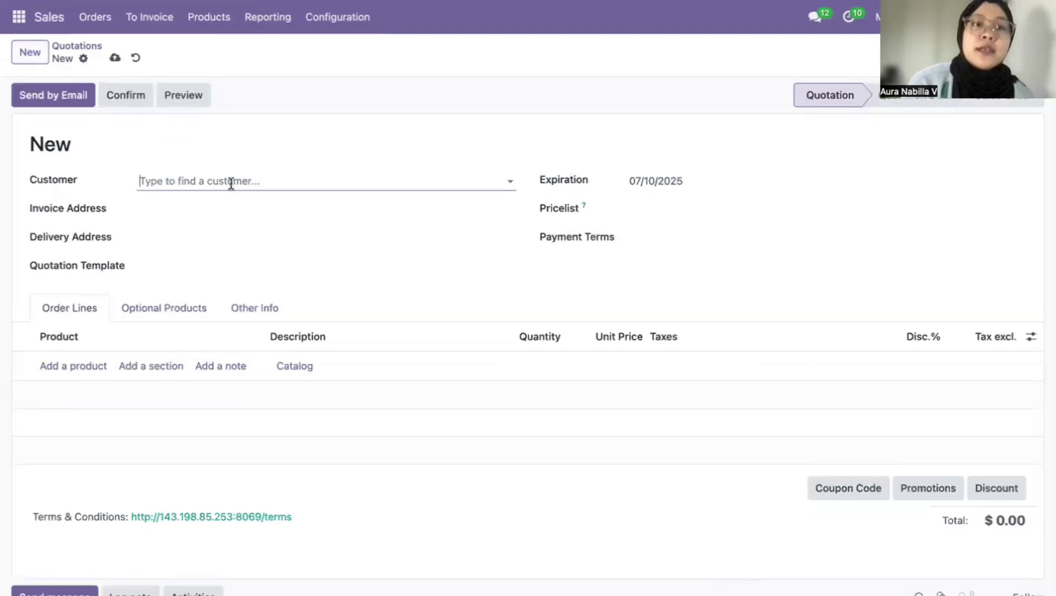
pyautogui.click(231, 182)
pyautogui.click(219, 210)
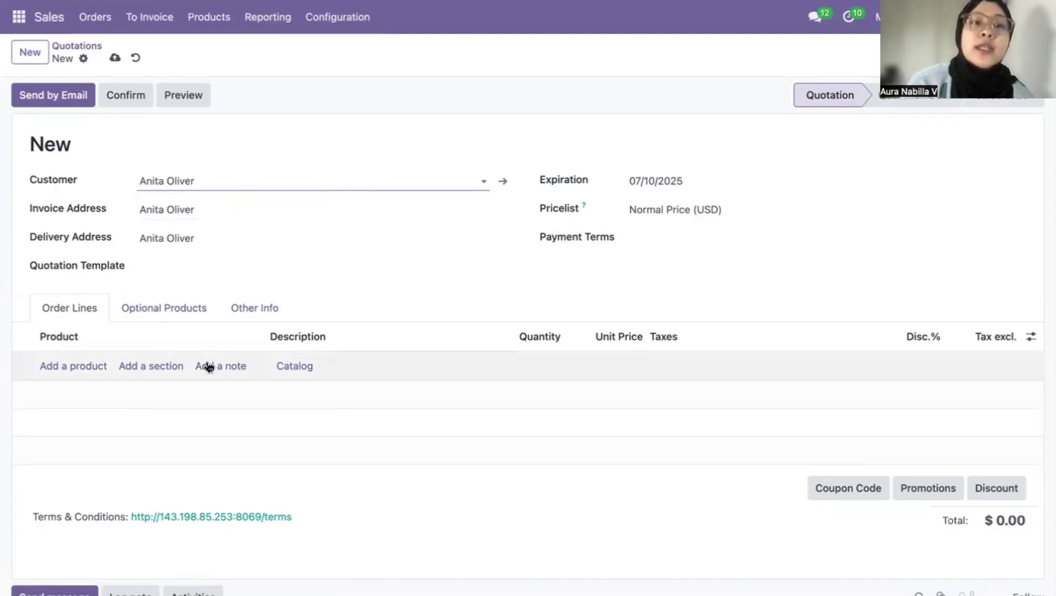
# Step: Apply the "Order Sepatu Kemenpora" quotation template to the new quotation to fill in its product lines
pyautogui.click(182, 267)
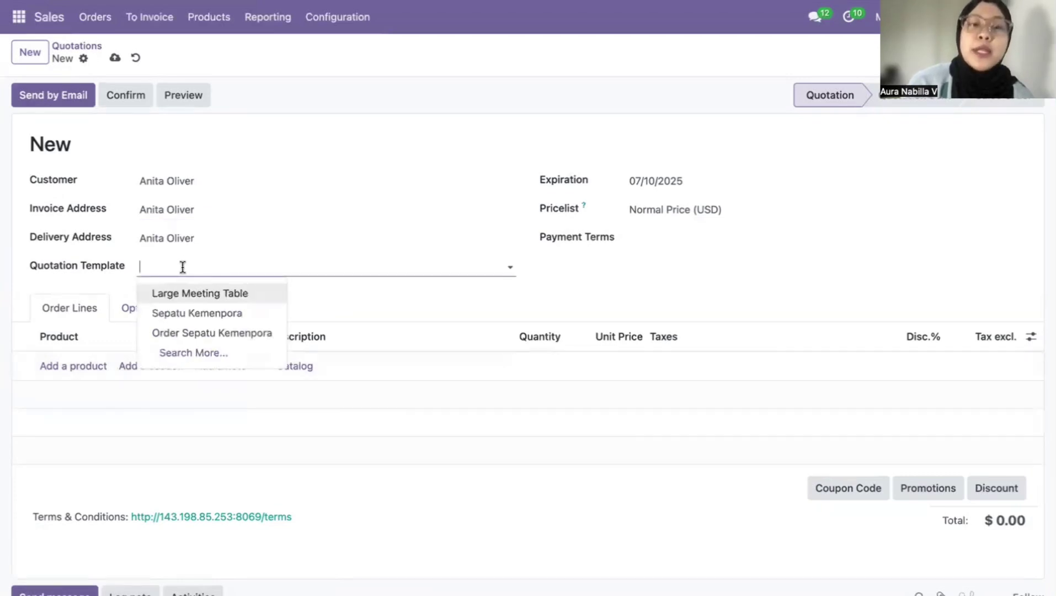
pyautogui.click(185, 334)
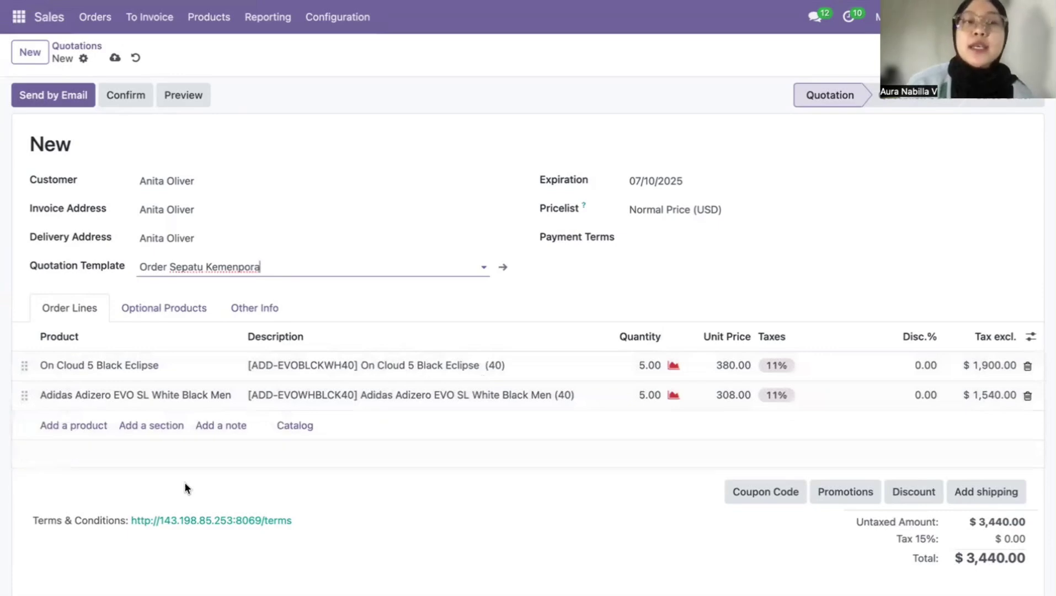
pyautogui.hotkey('alt', 'j')
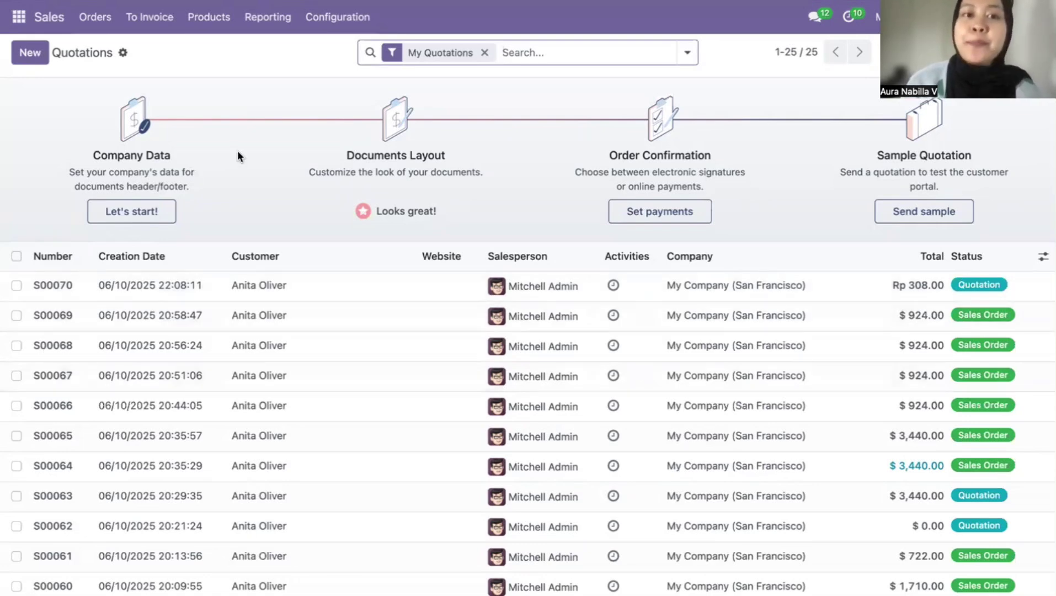
# Step: Search the settings for "unit", enable Units of Measure in the Sales product catalog, and save the changes
pyautogui.click(331, 17)
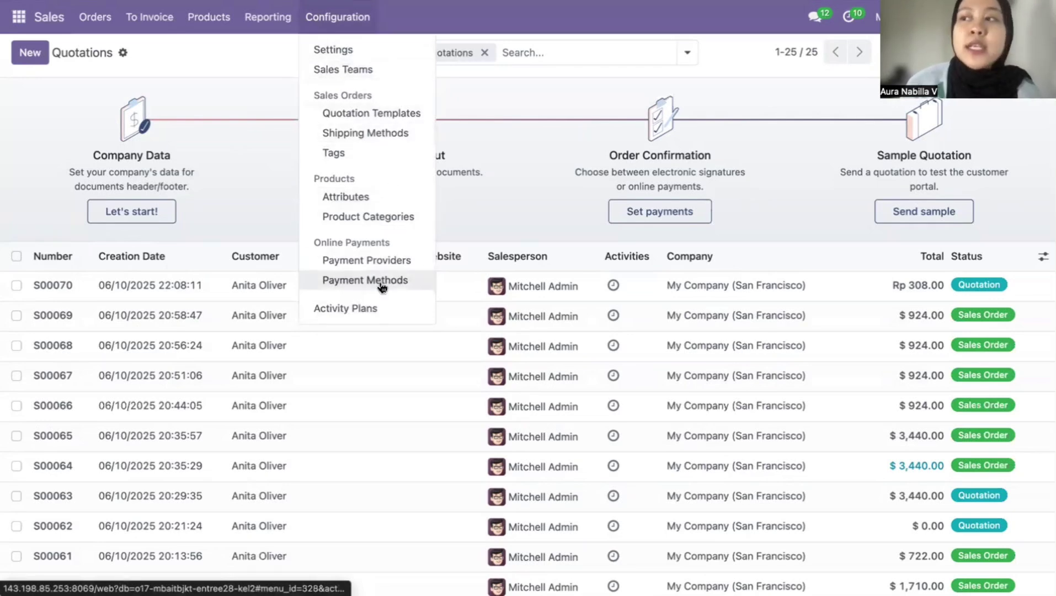
pyautogui.click(389, 51)
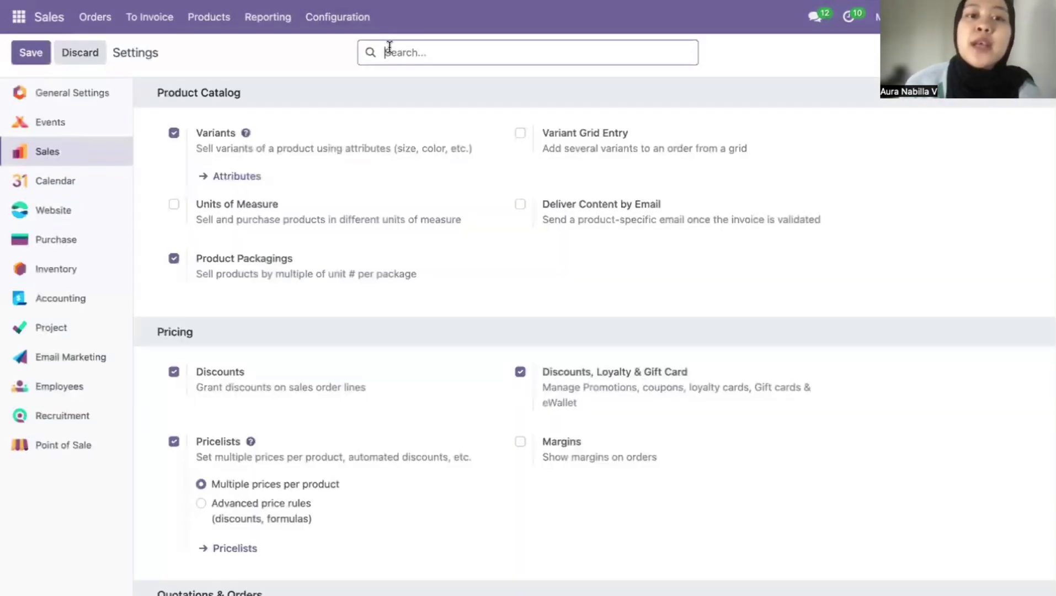
pyautogui.write('unit')
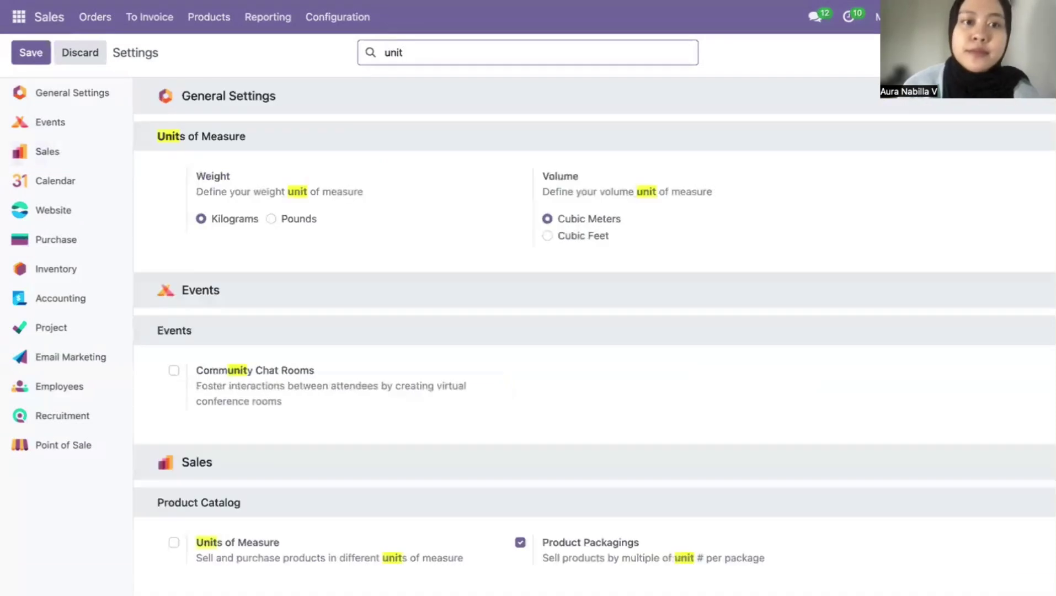
pyautogui.scroll(-5, 316, 246)
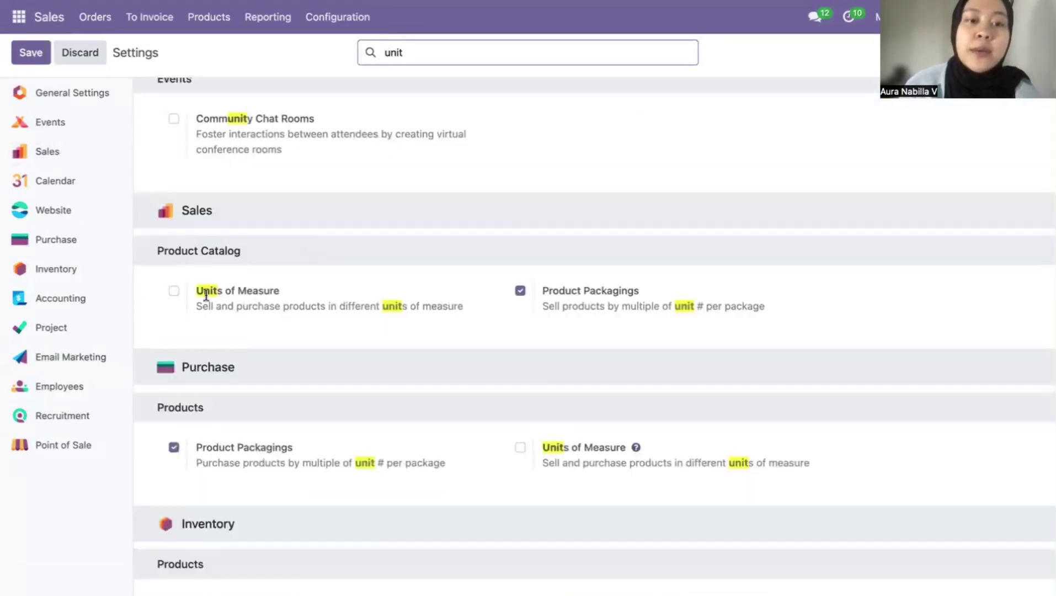
pyautogui.click(174, 292)
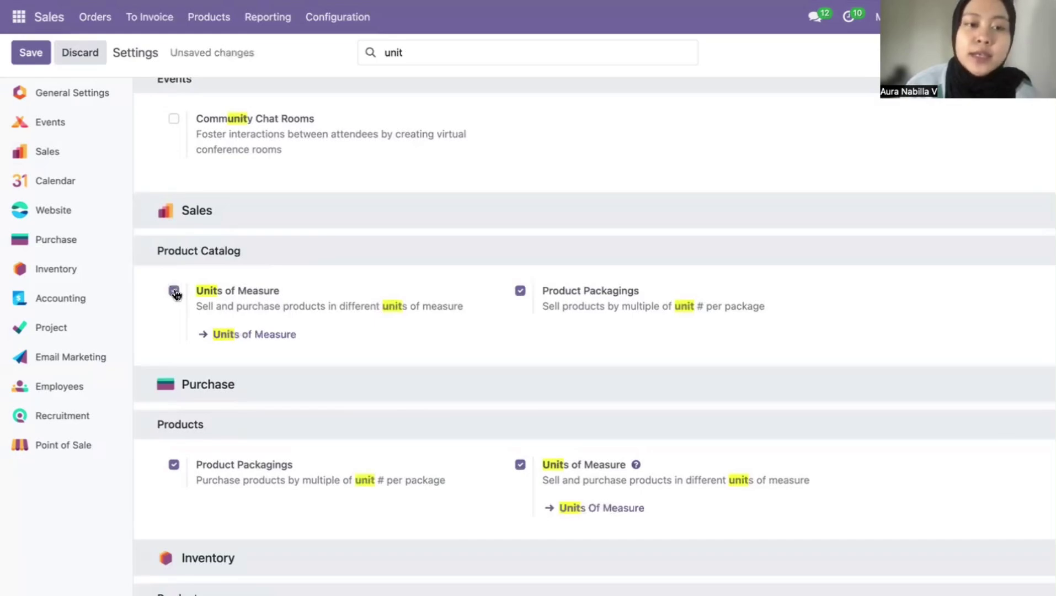
pyautogui.scroll(-1, 182, 284)
pyautogui.click(236, 268)
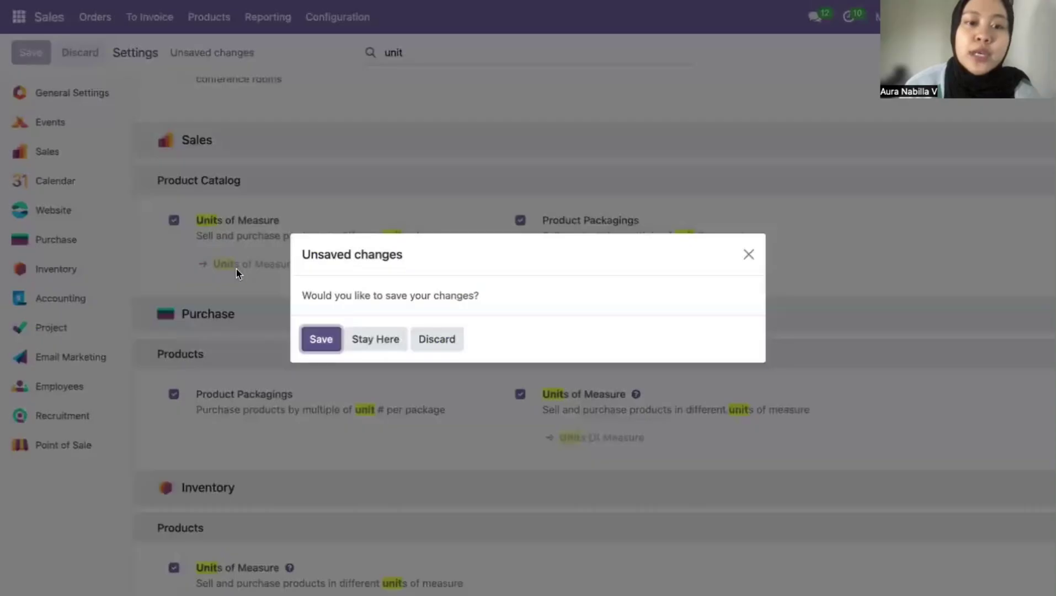
pyautogui.click(322, 337)
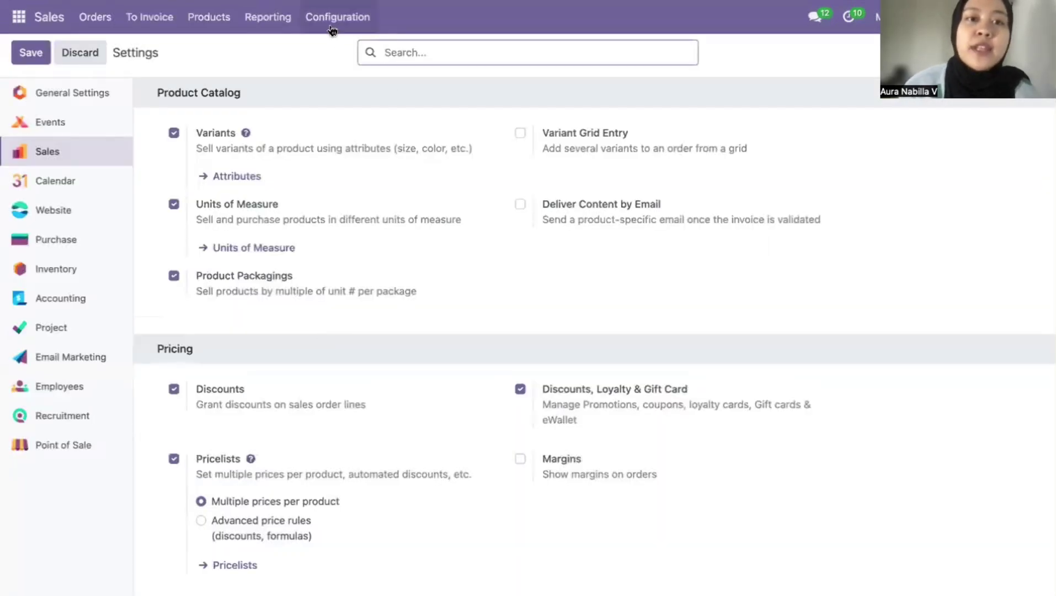
# Step: Open the Units of Measure Categories list from the Sales configuration and review the available categories and units
pyautogui.click(331, 27)
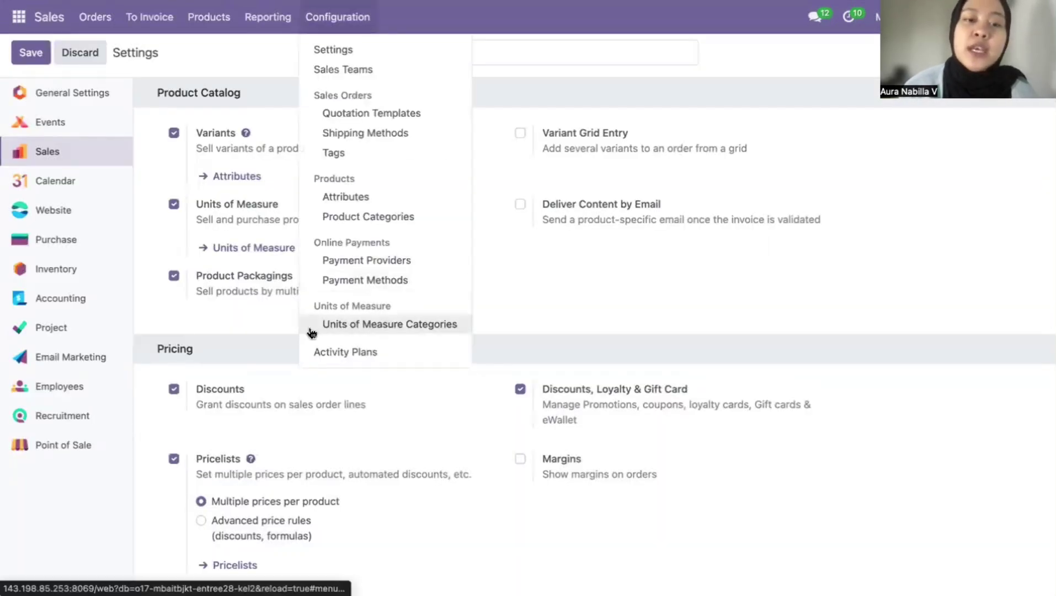
pyautogui.click(365, 330)
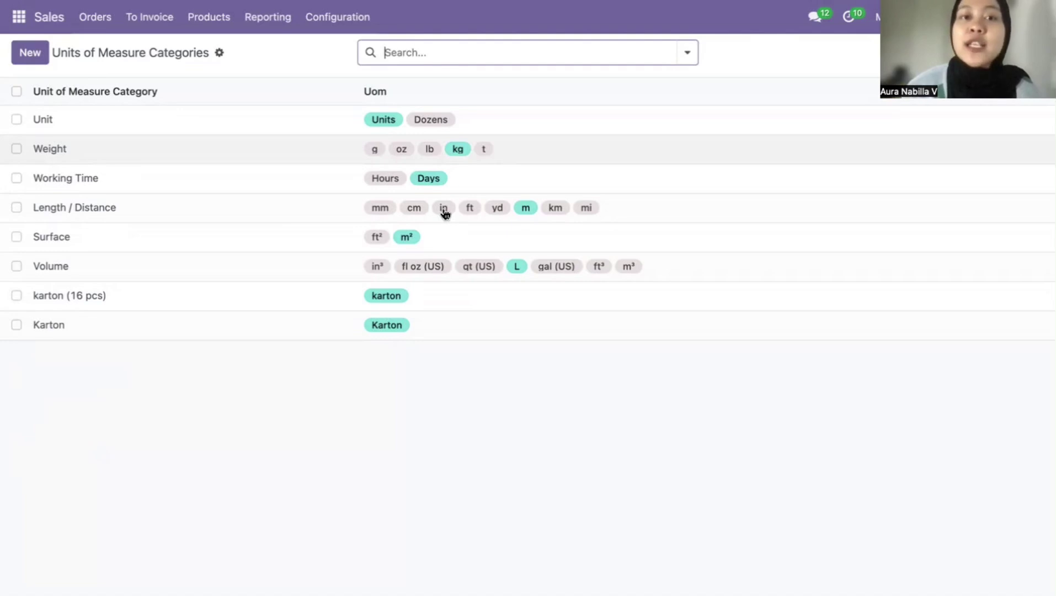
pyautogui.moveTo(429, 39)
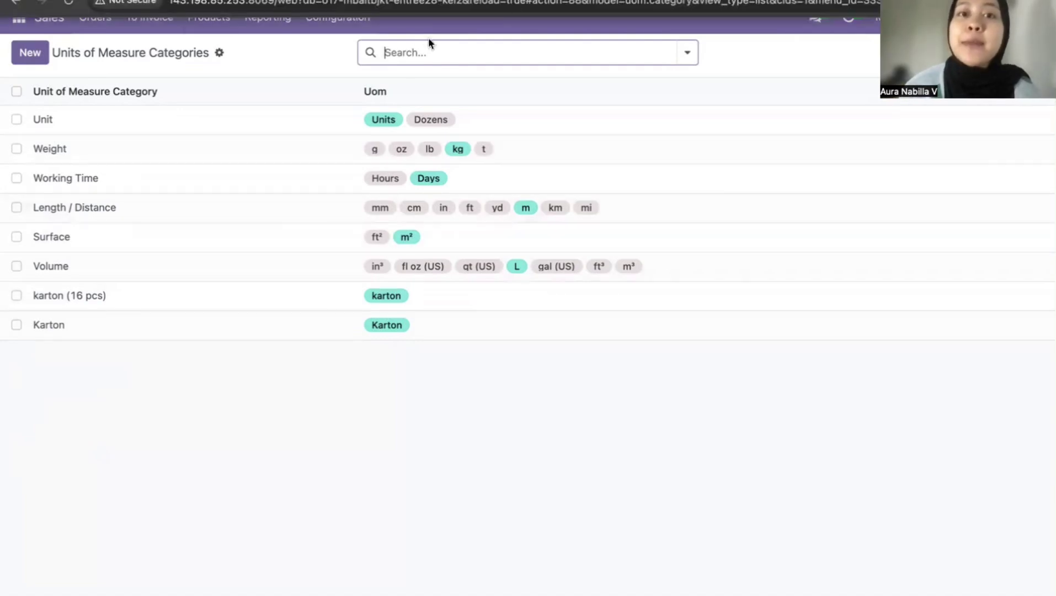